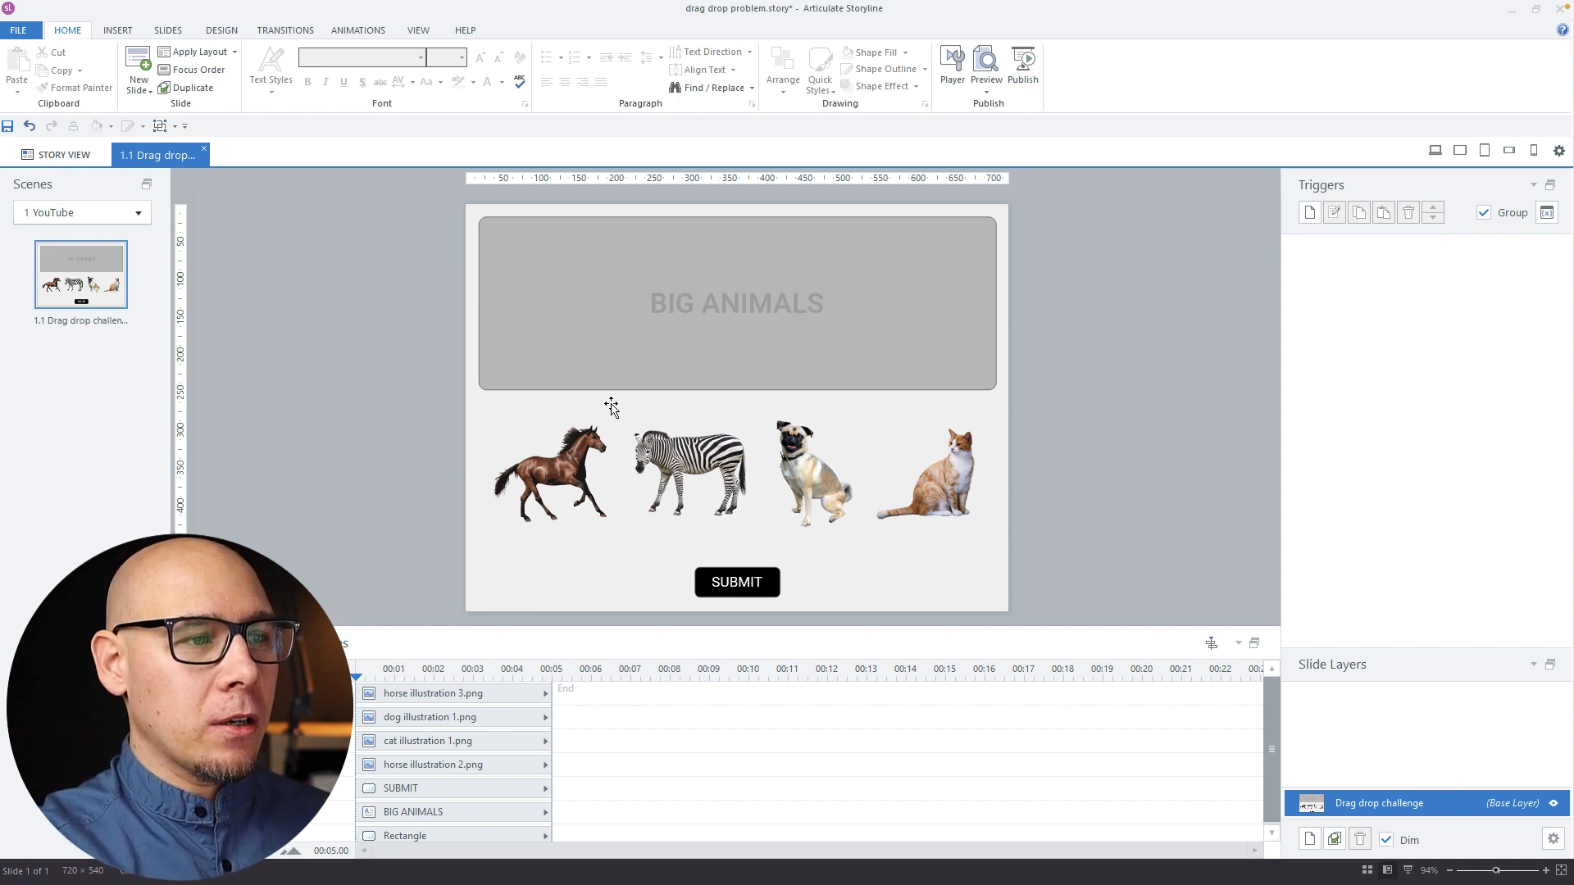
click(574, 456)
click(673, 447)
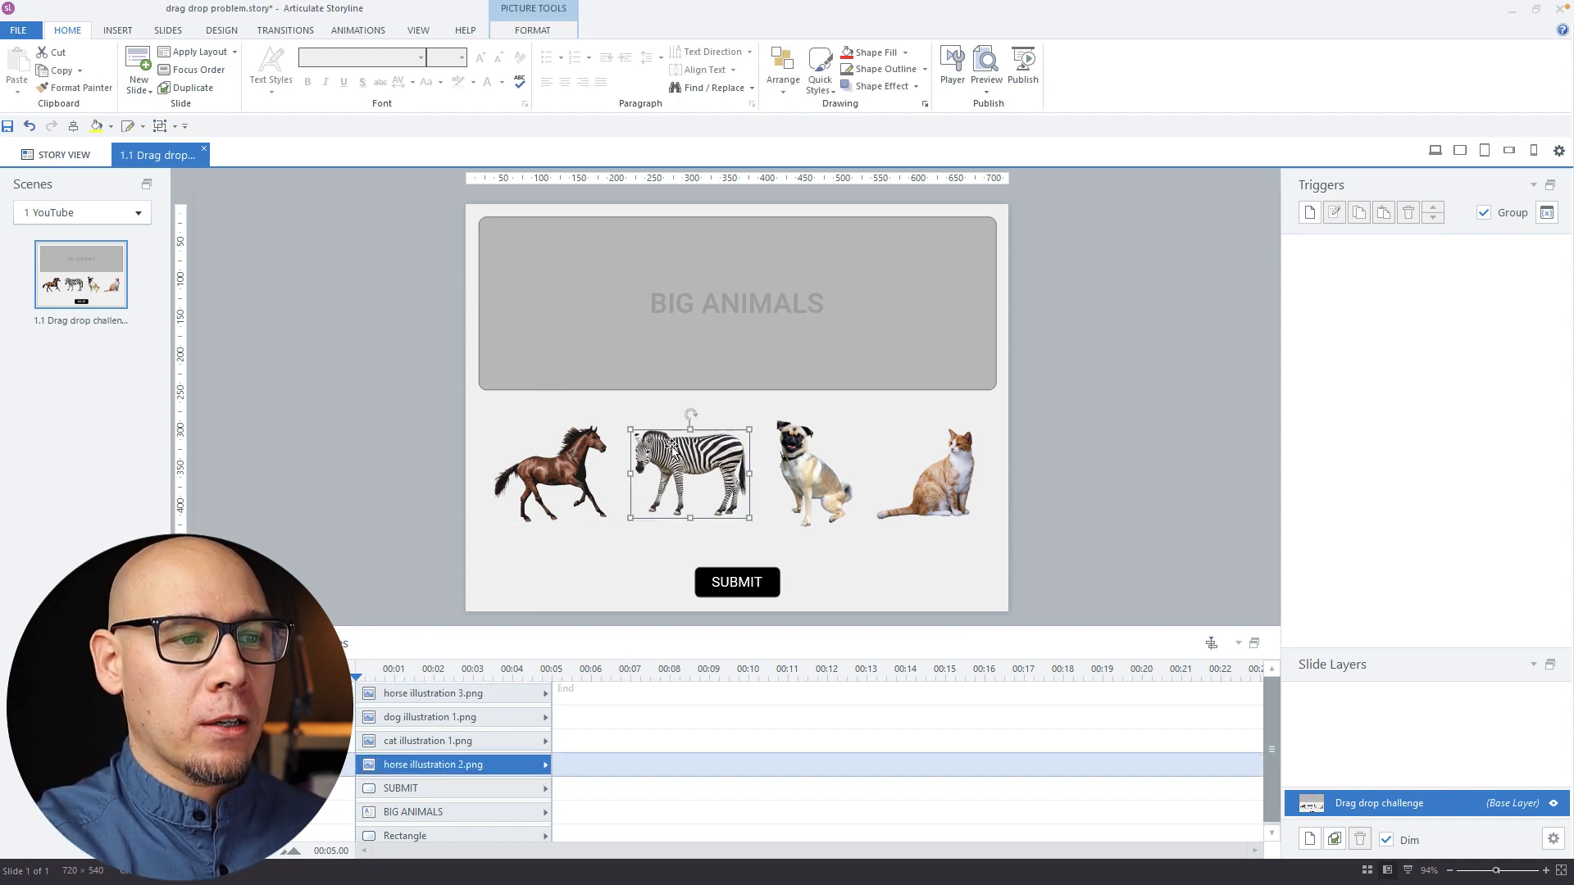
click(805, 465)
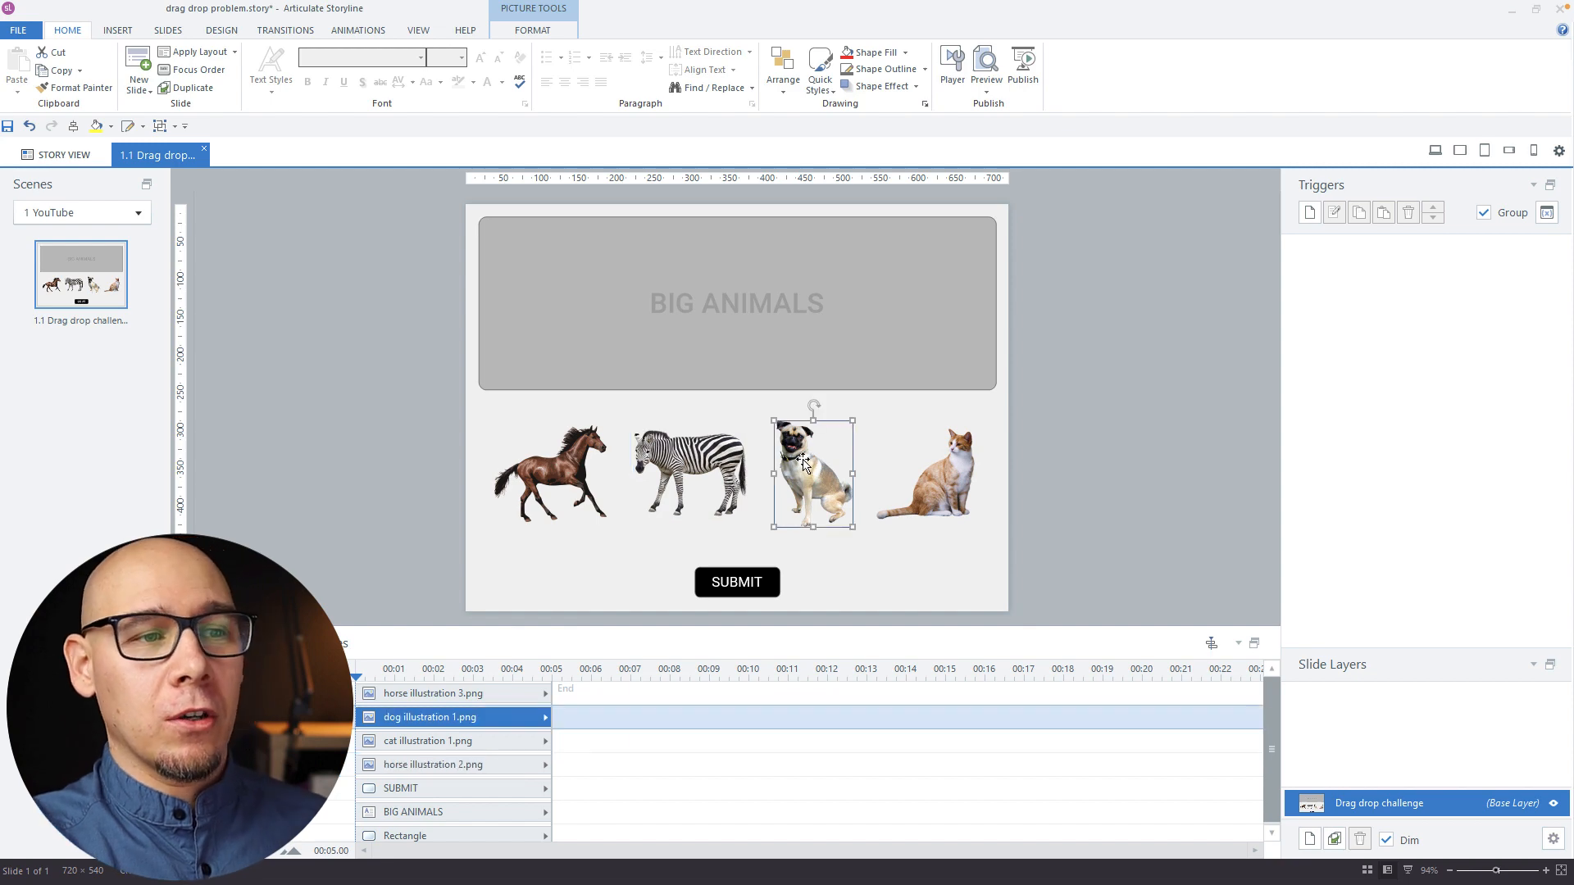
click(945, 474)
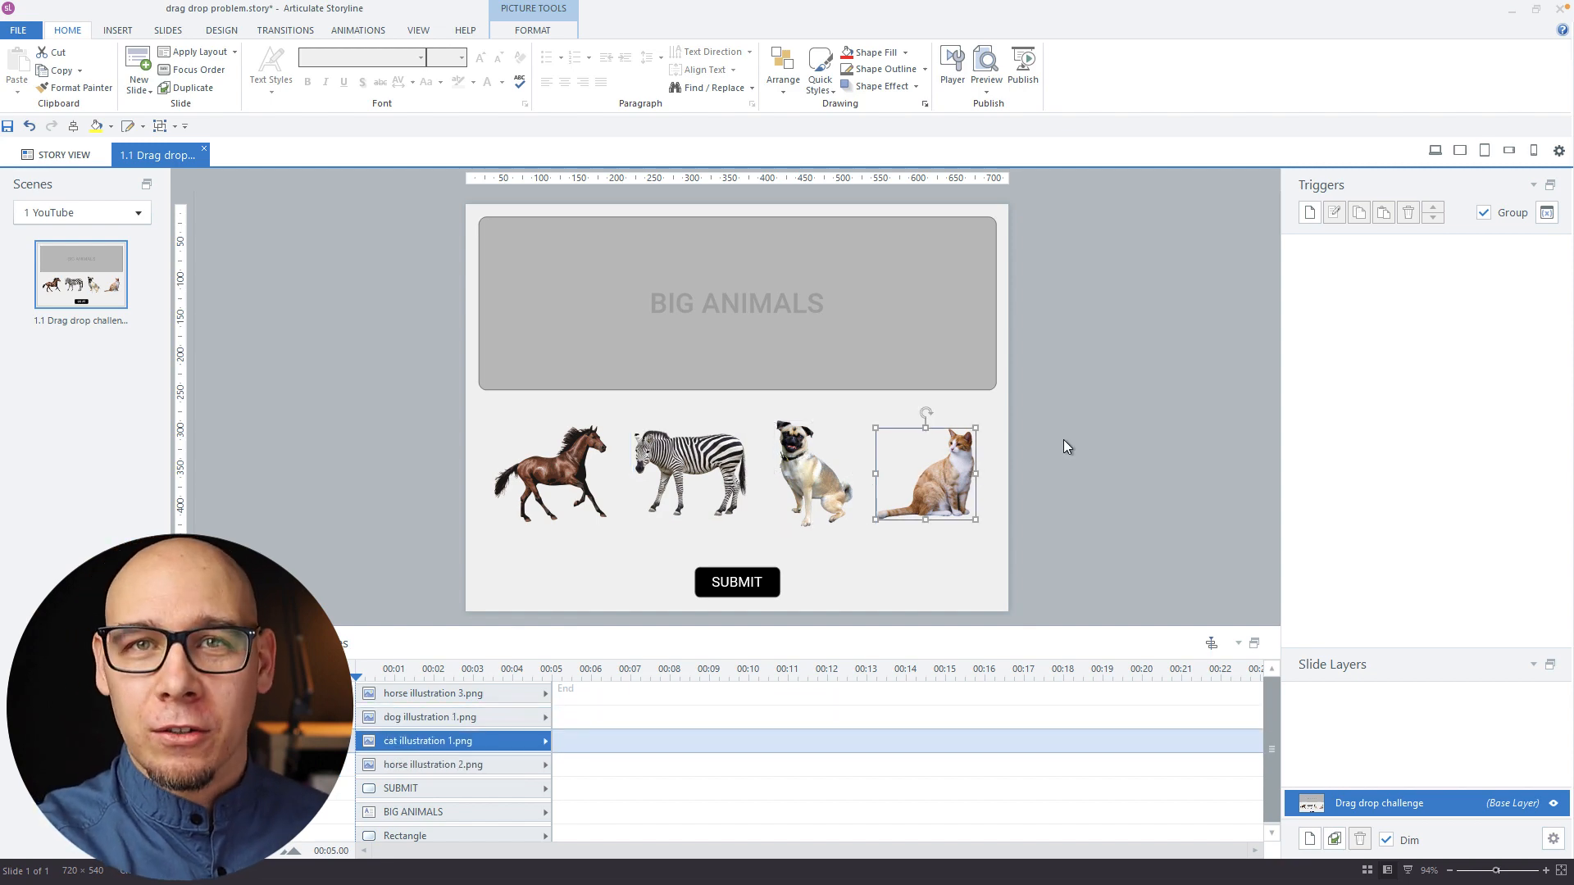
click(722, 446)
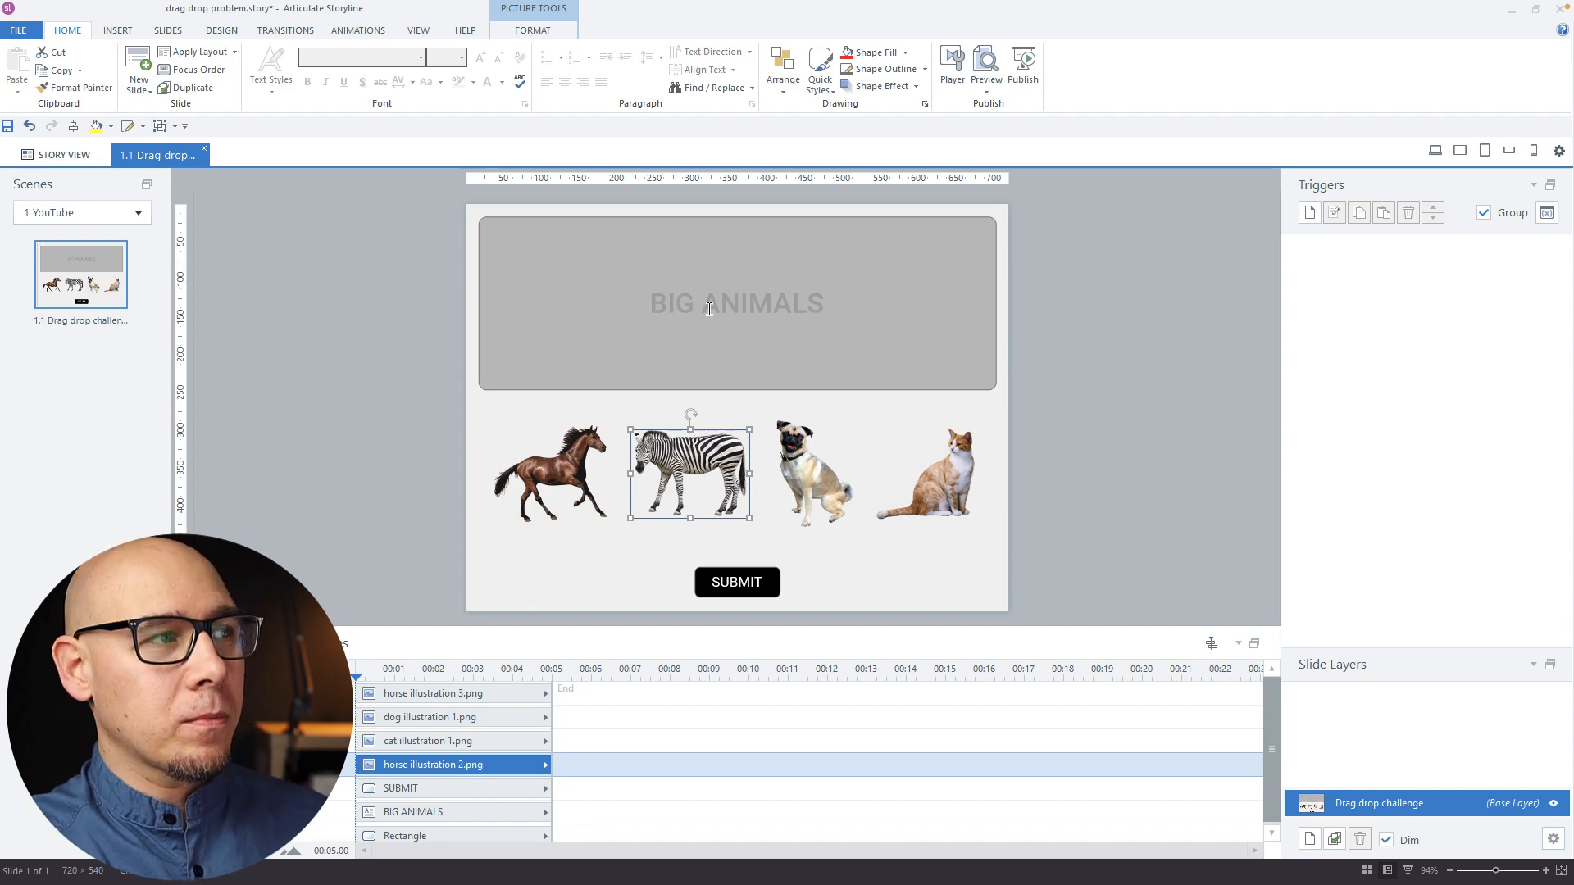
Step: Convert the slide to a freeform drag and drop question
click(117, 30)
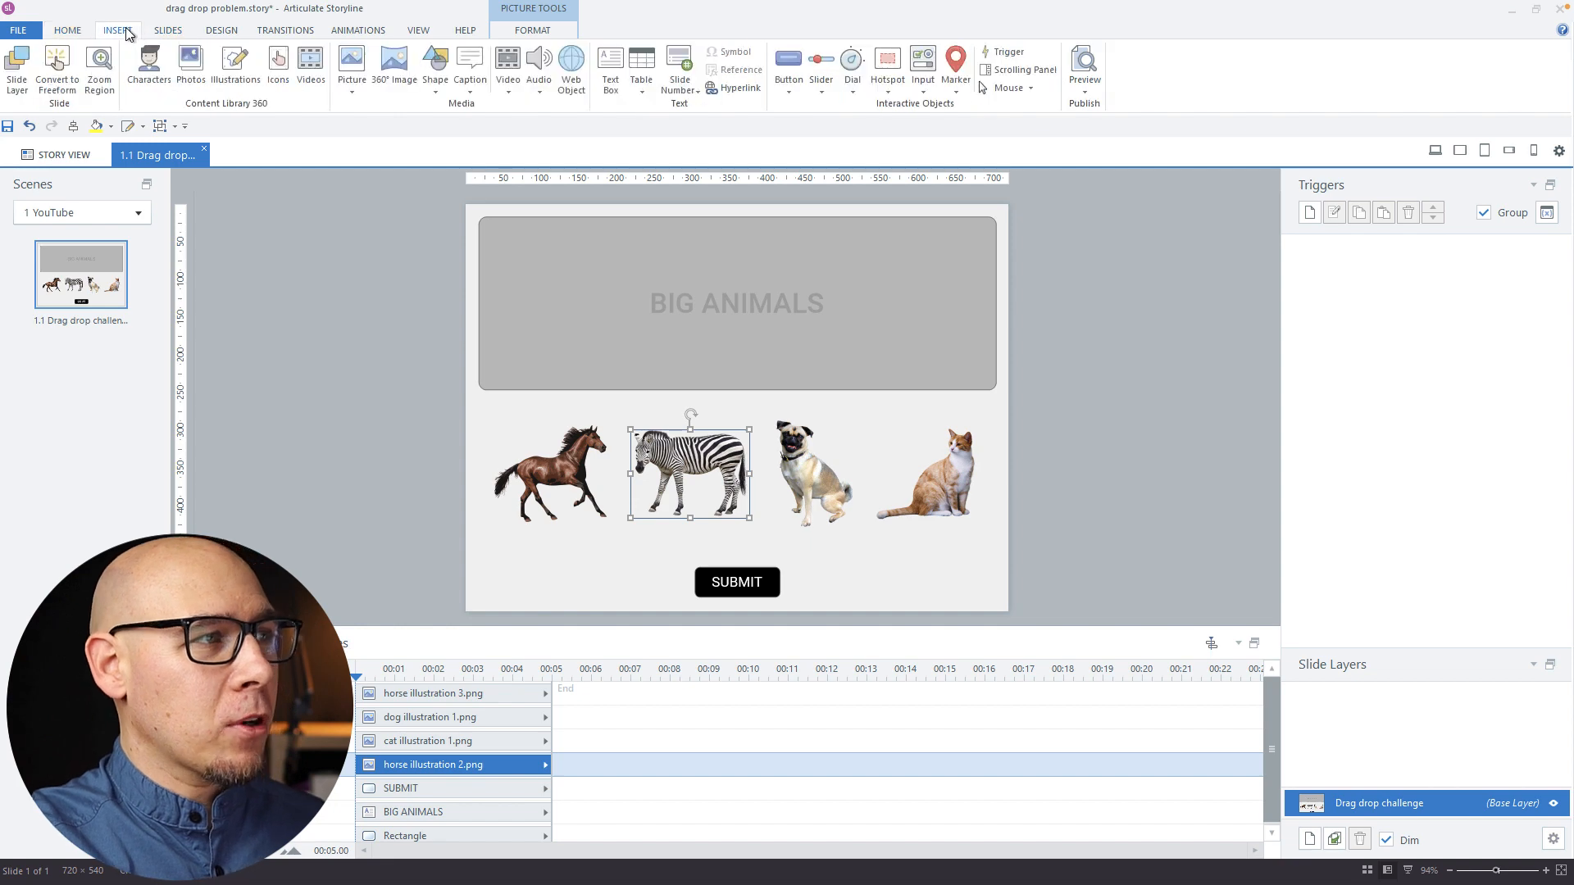
click(57, 69)
click(952, 622)
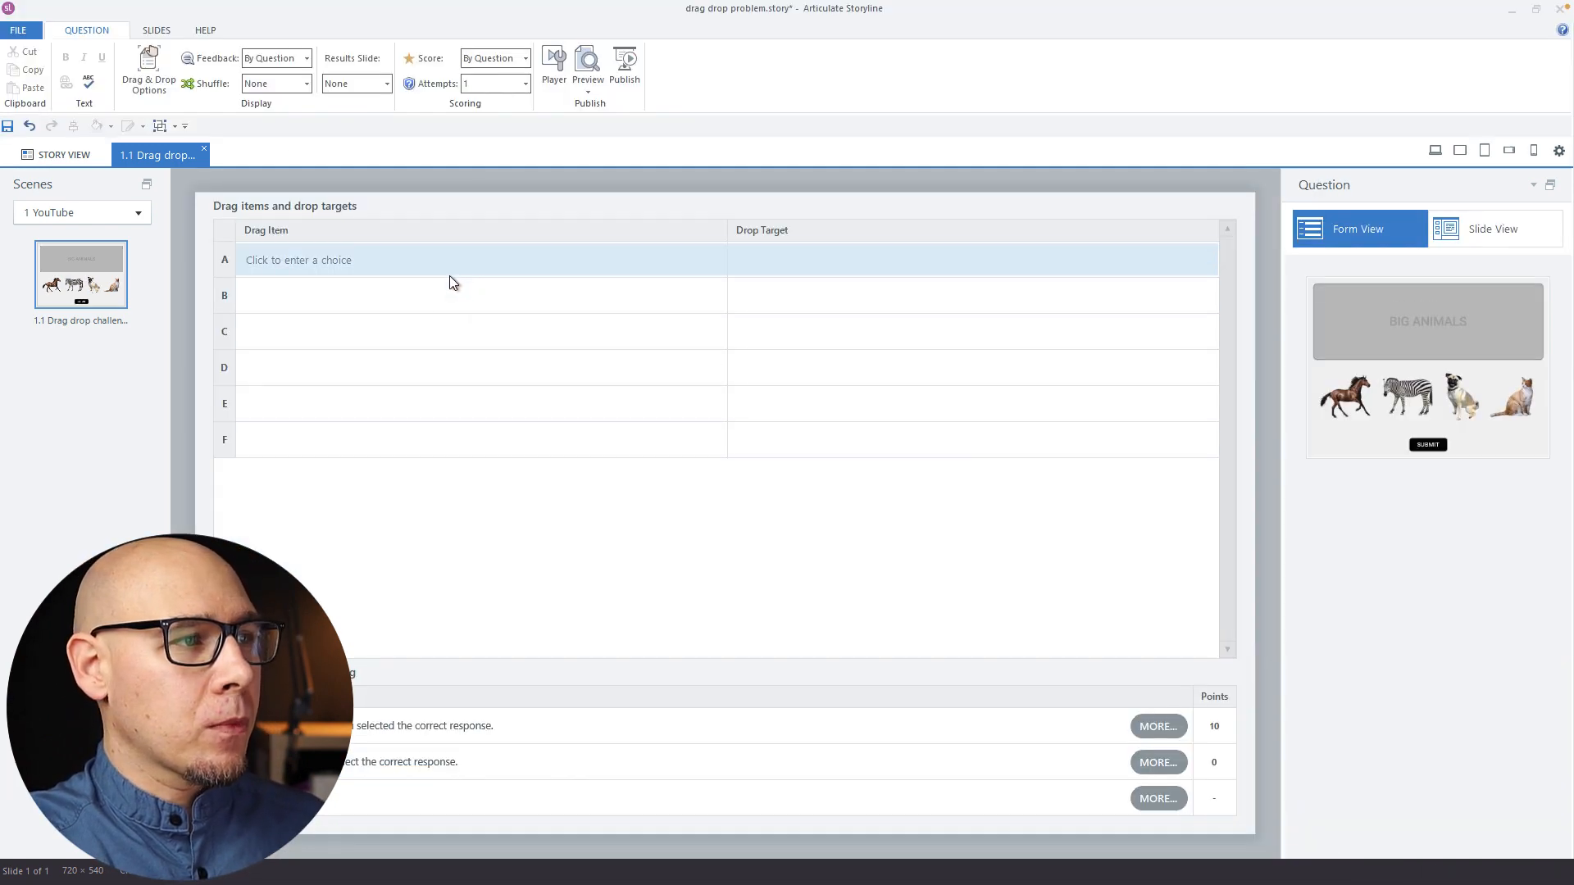
Step: Add the zebra and horse pictures as drag items and assign Drop - "Rectangle" as the drop target for both
click(449, 278)
click(373, 343)
click(386, 300)
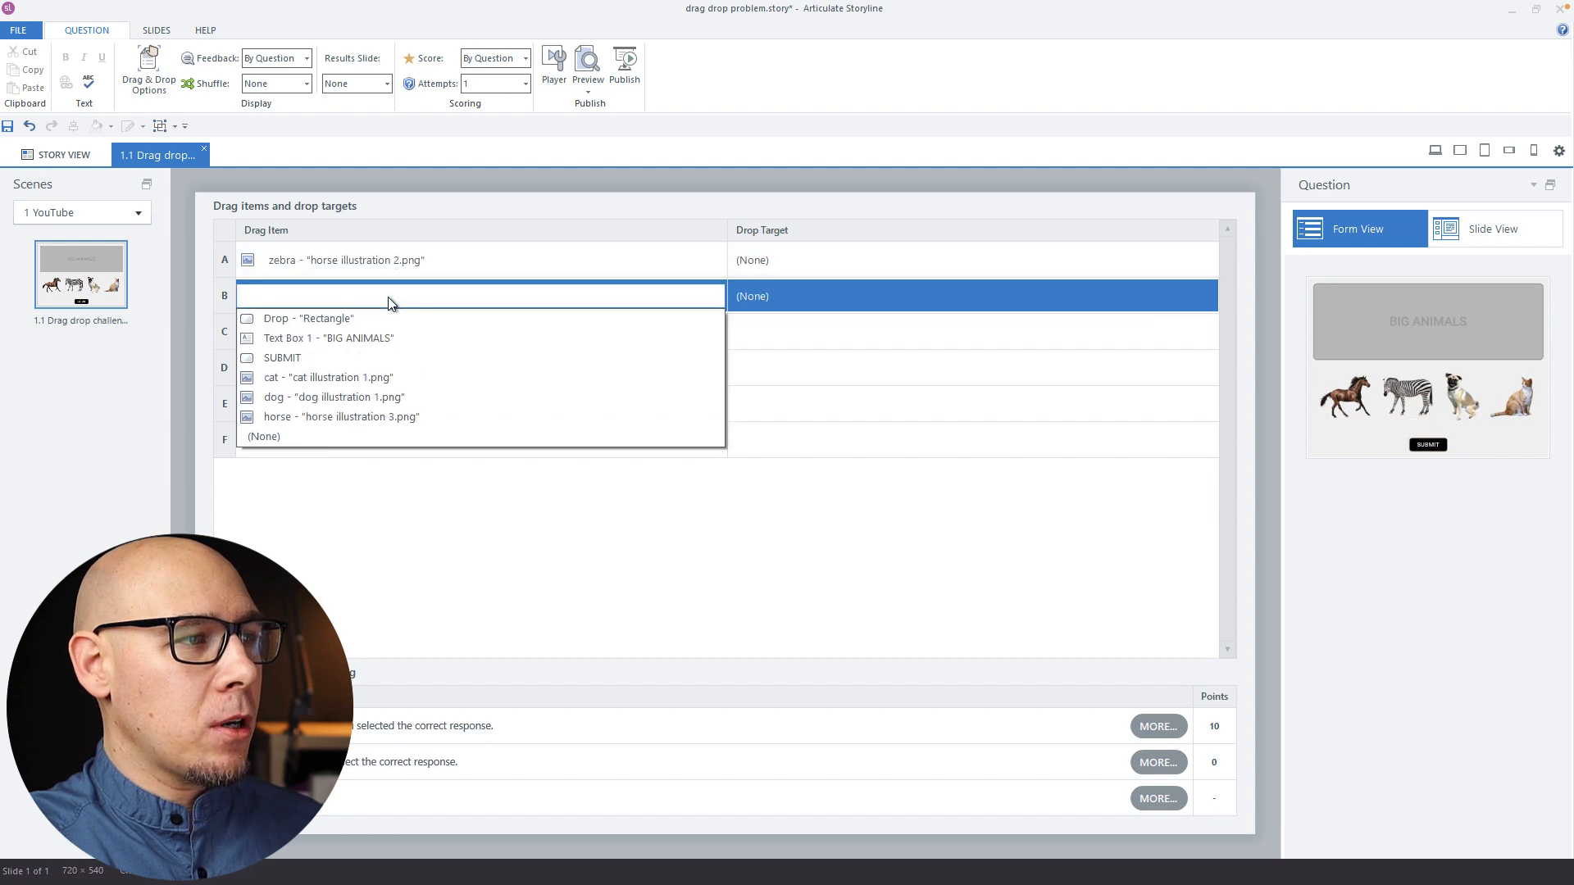
click(350, 416)
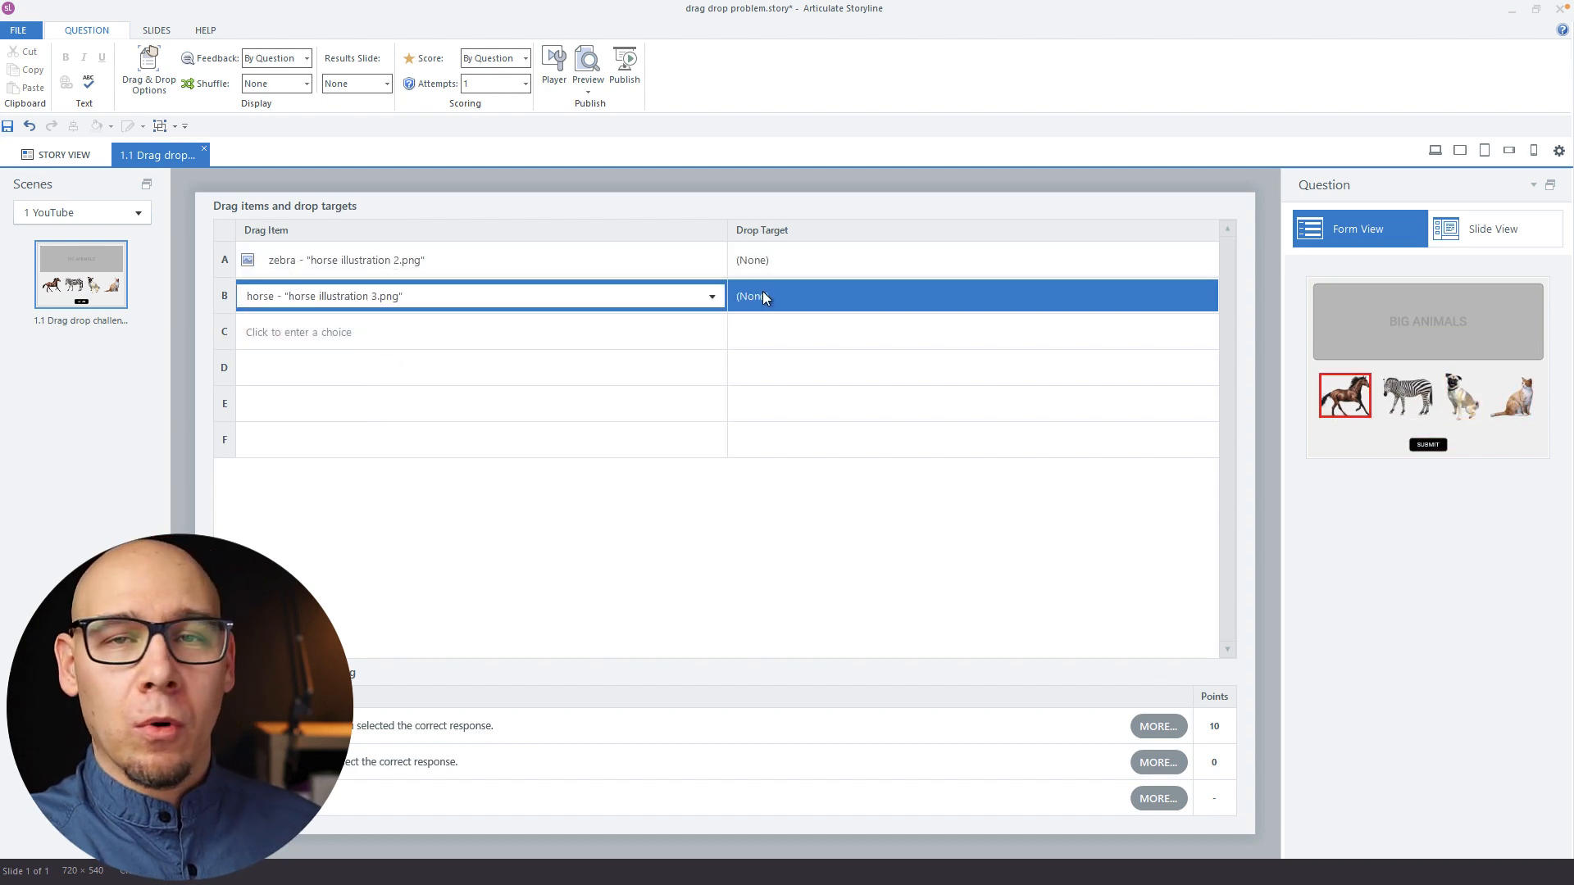
click(788, 261)
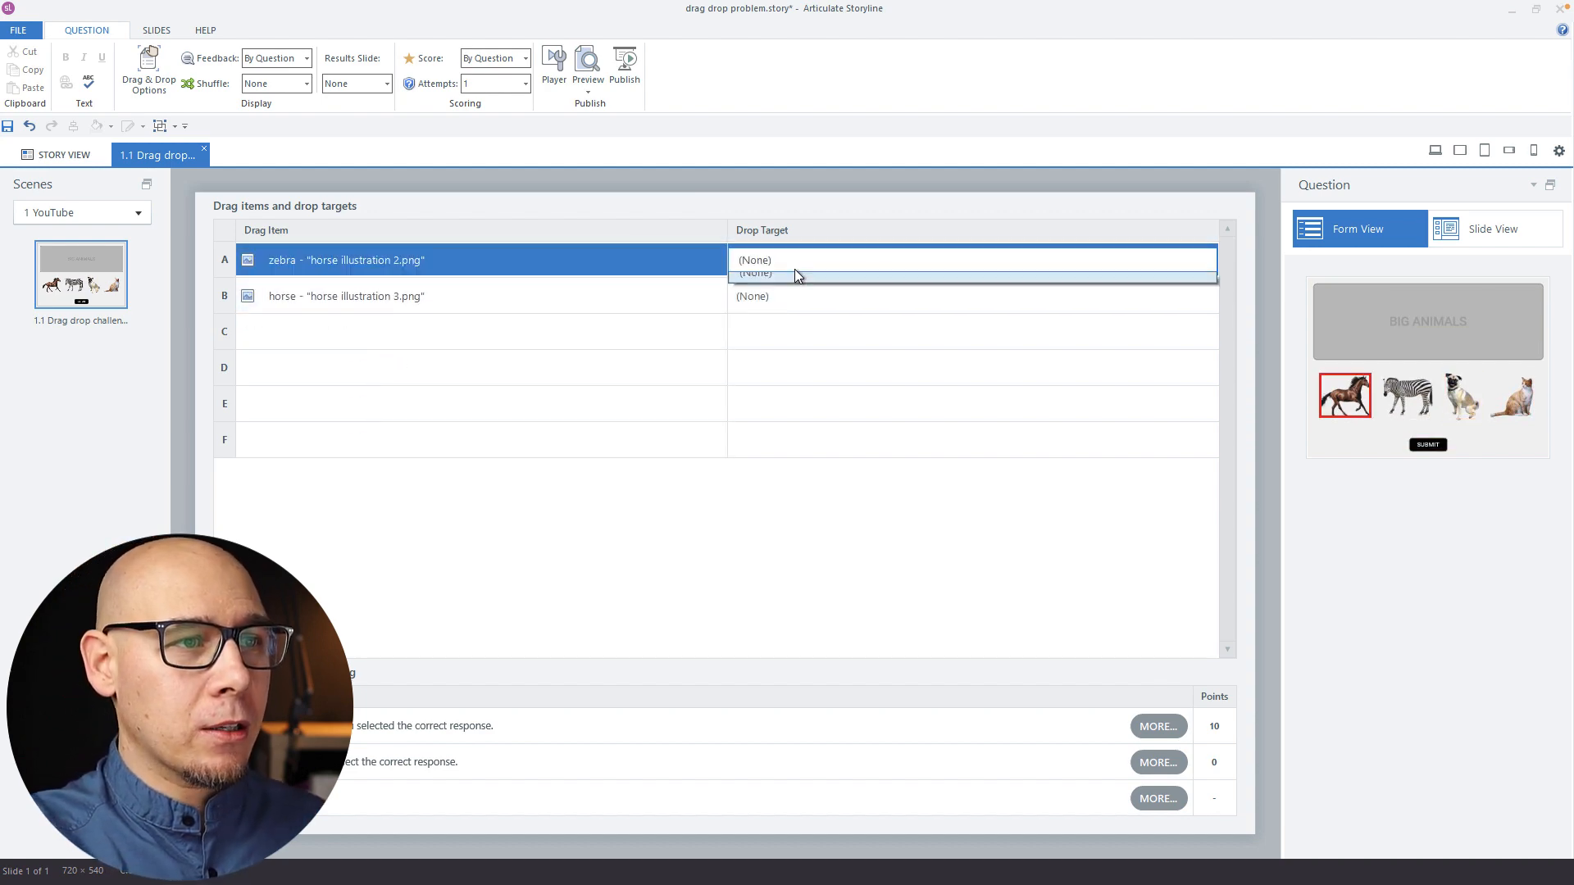
click(826, 284)
click(800, 295)
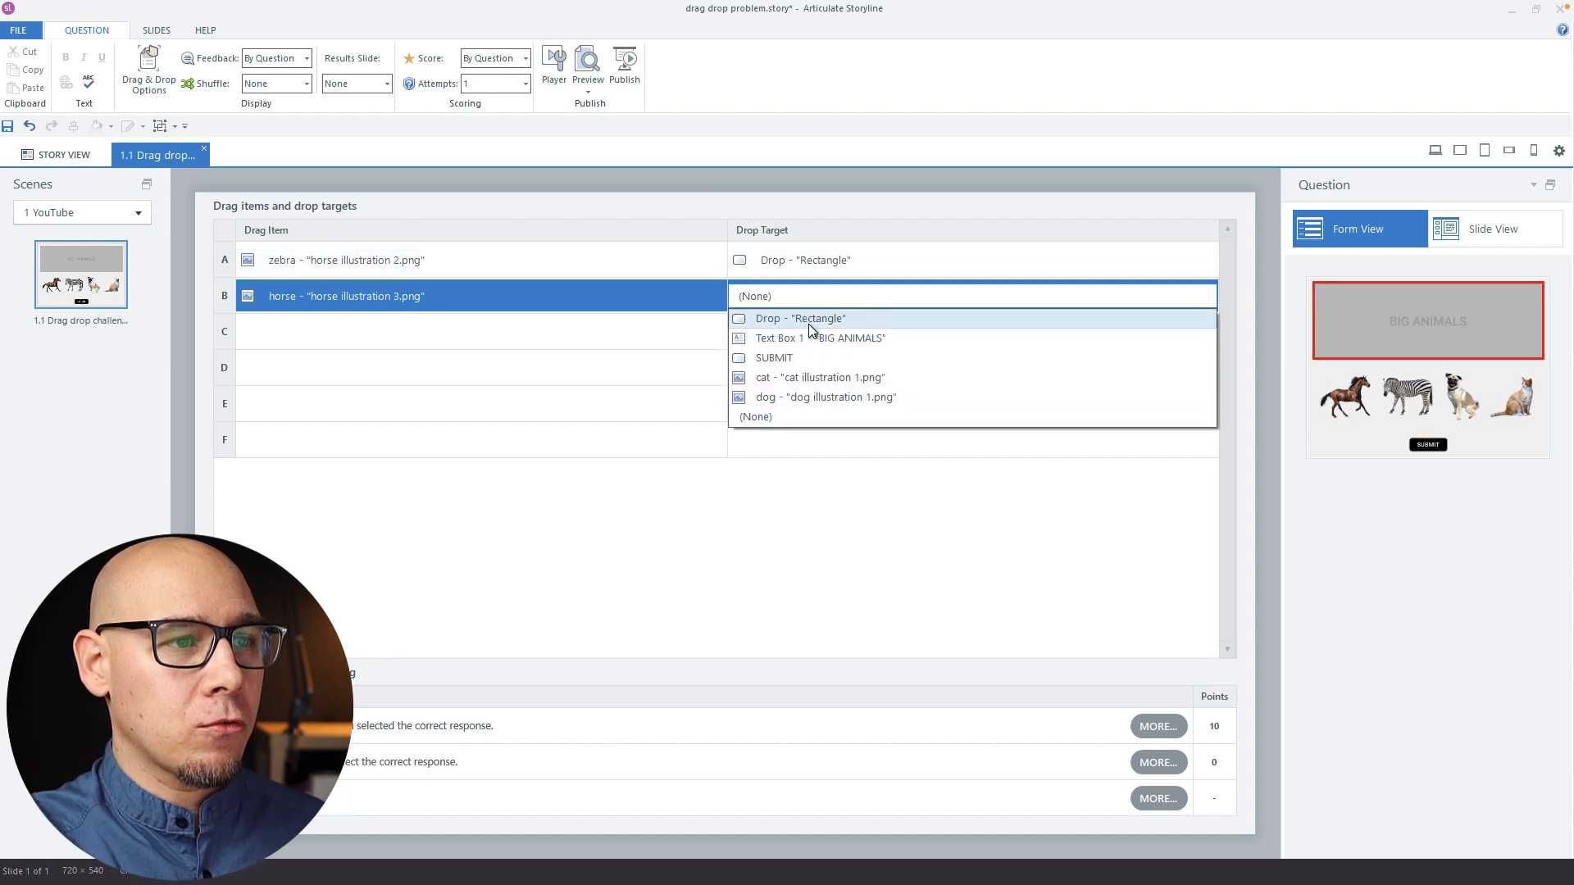
click(808, 320)
Step: Add the cat and dog pictures as drag items without a drop target
click(446, 332)
click(392, 397)
click(415, 367)
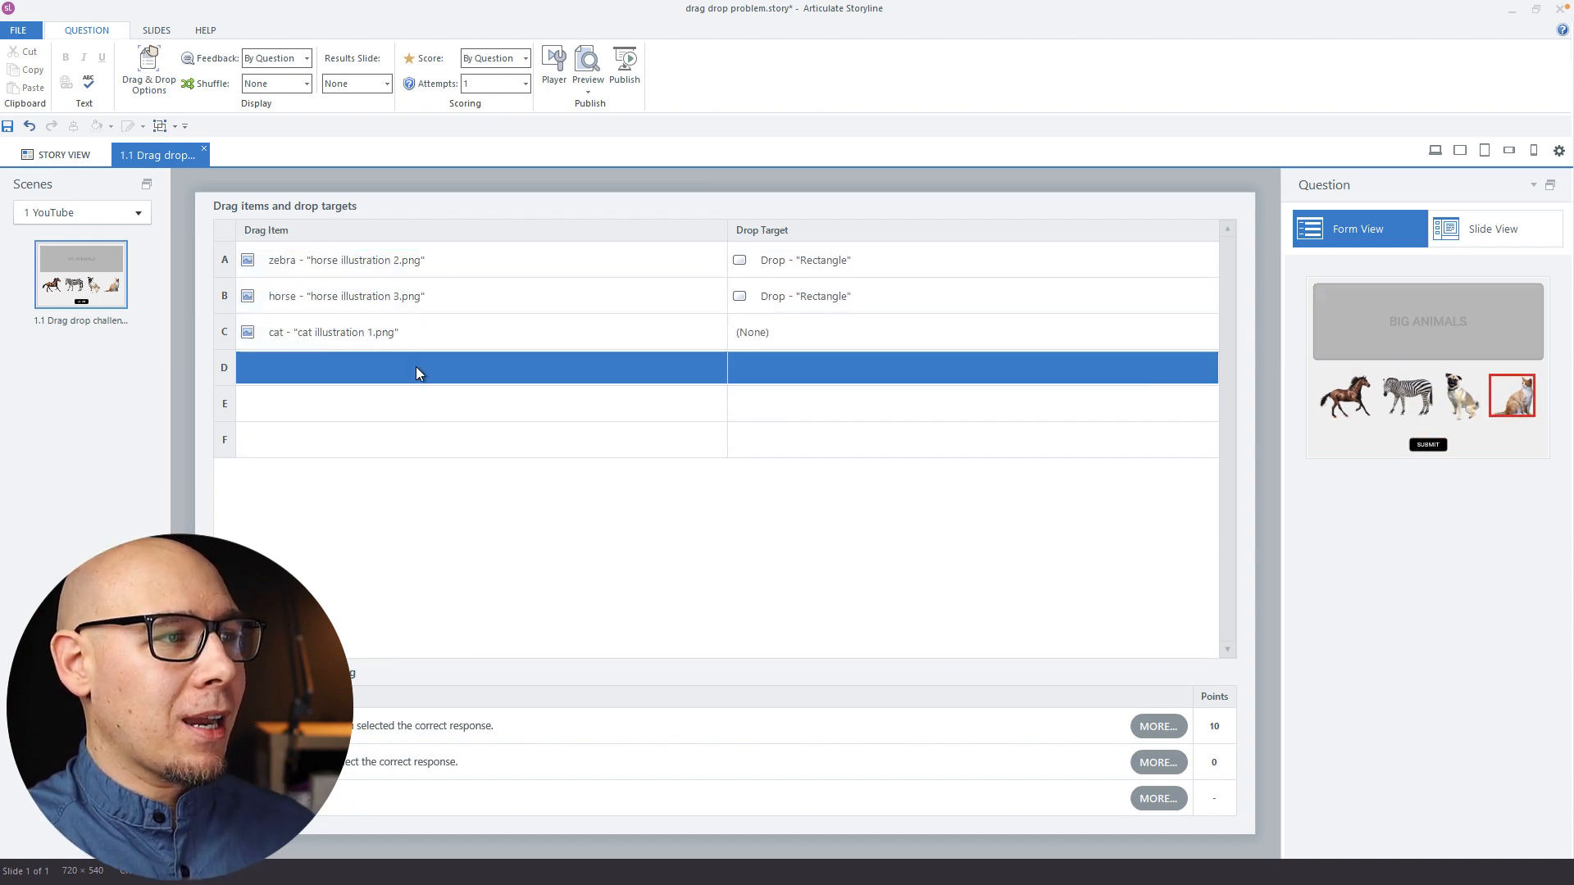
click(361, 429)
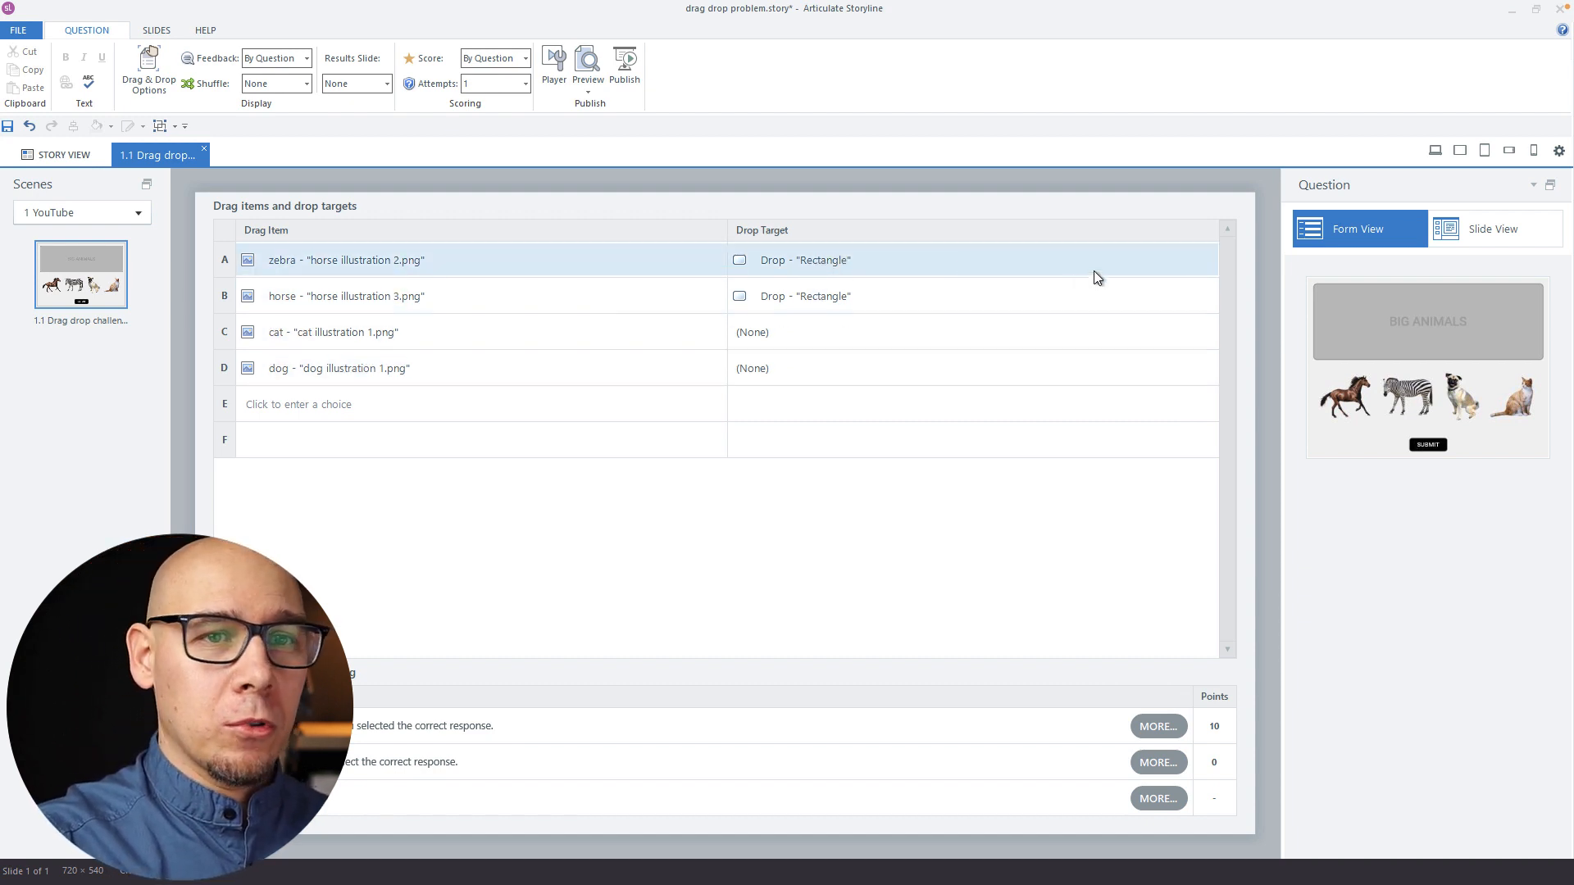
Step: Examine the drop states of the horse, zebra, dog and cat pictures on the slide
click(1527, 236)
click(565, 512)
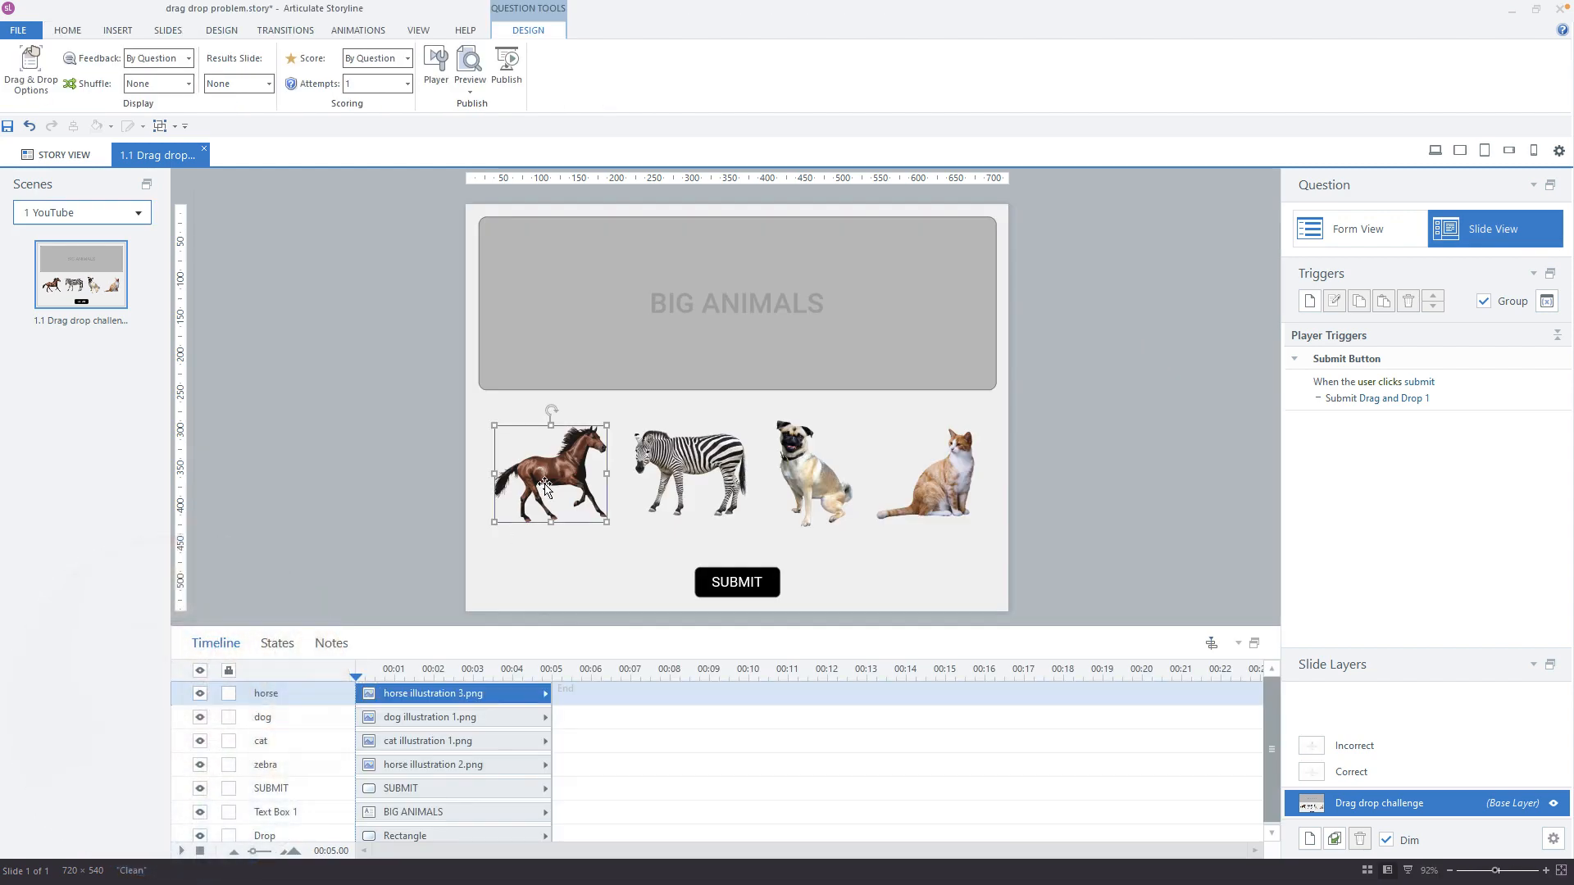
click(277, 644)
click(362, 820)
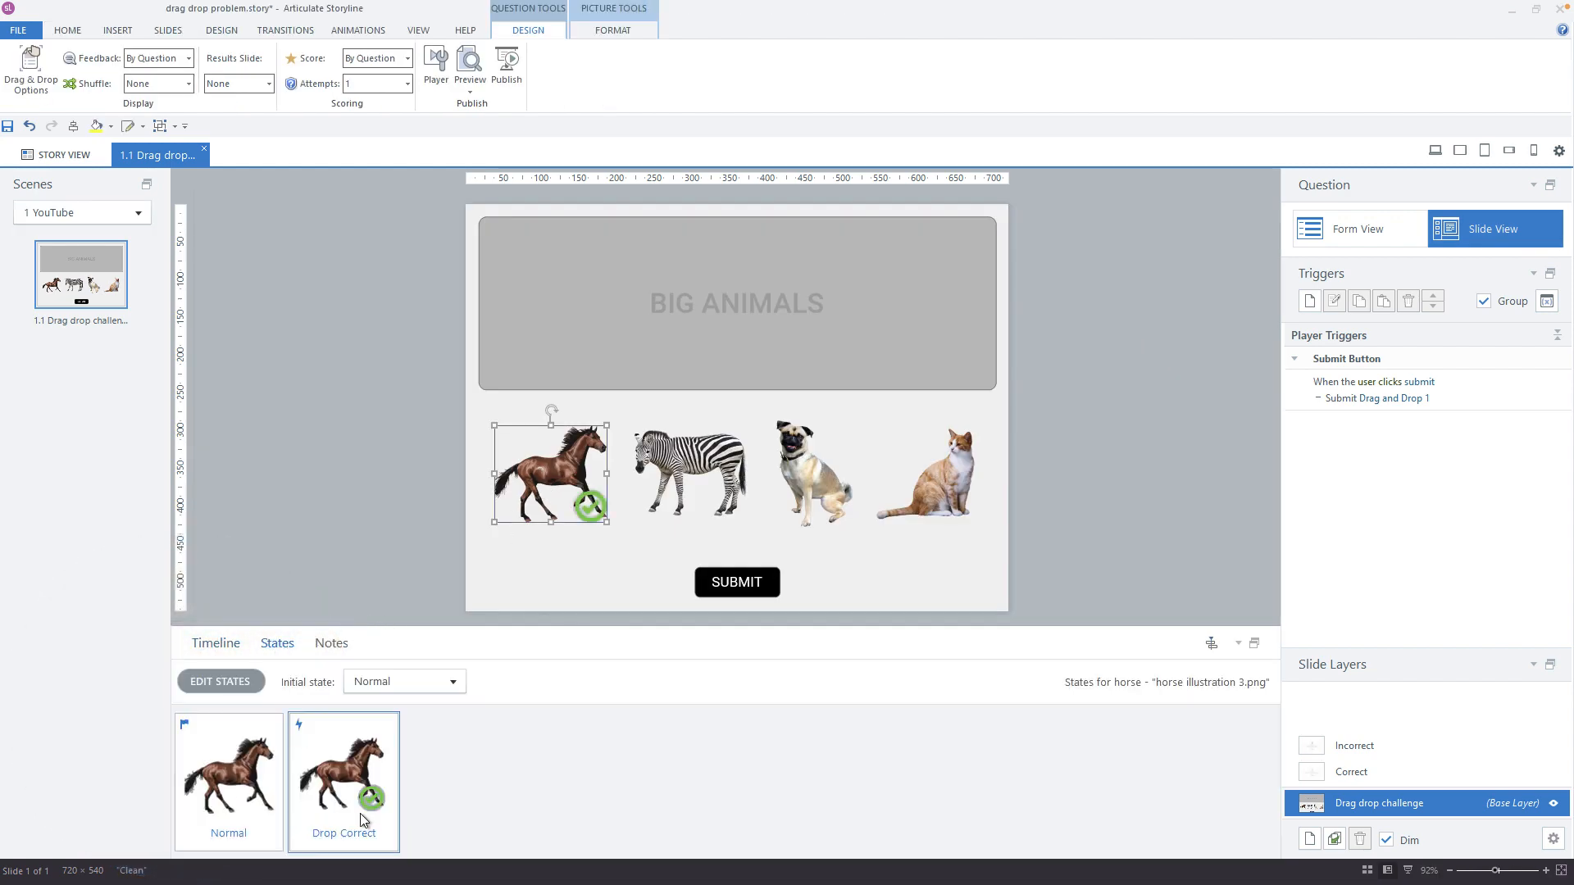
click(689, 492)
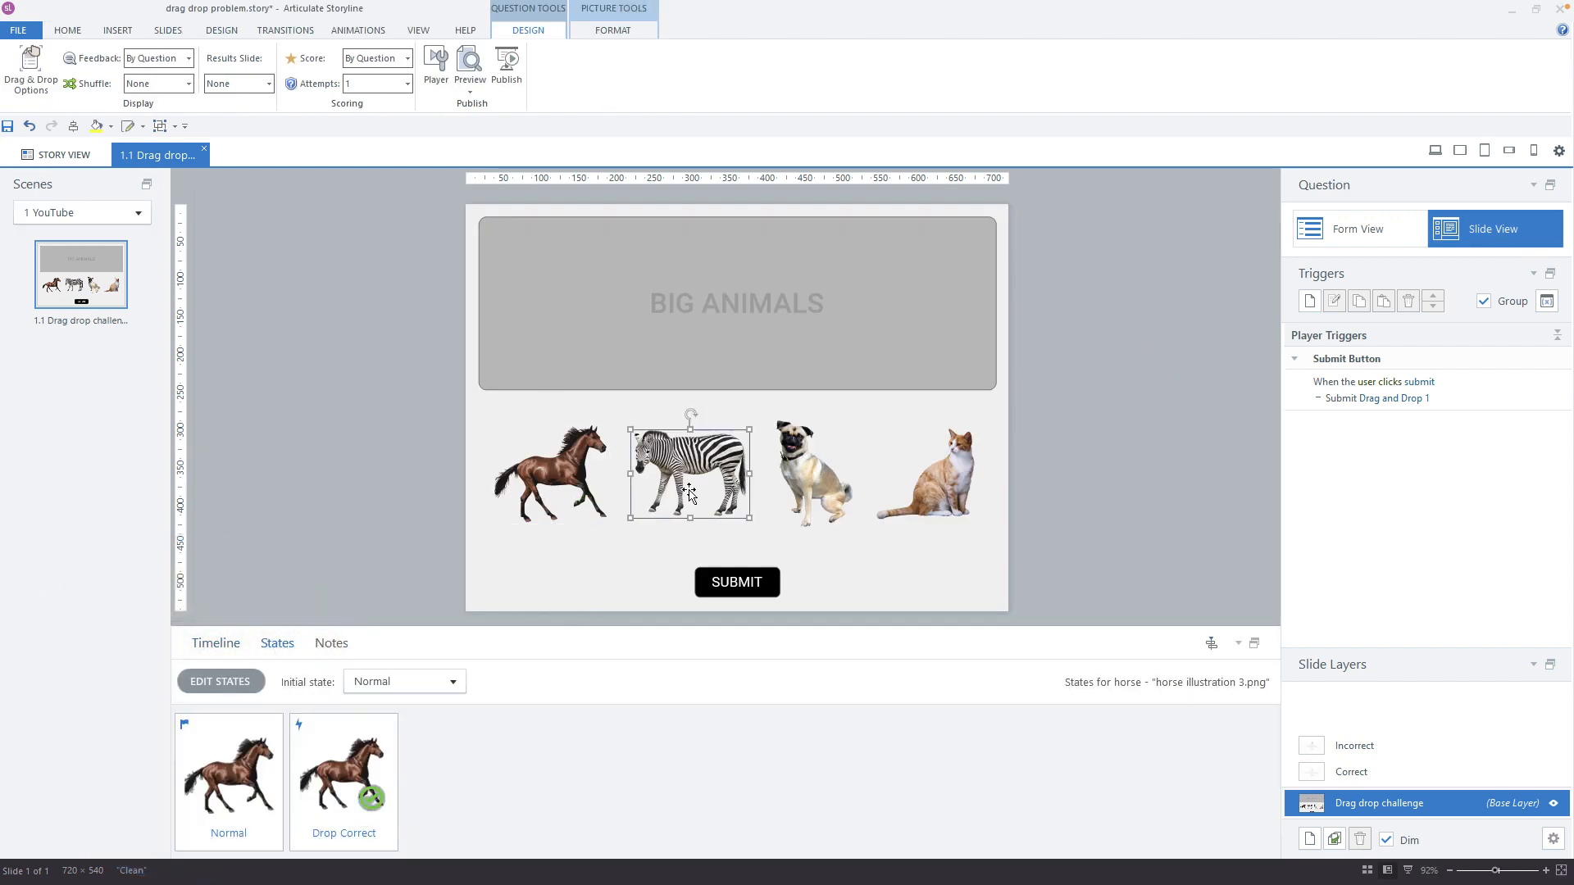
click(346, 783)
click(828, 489)
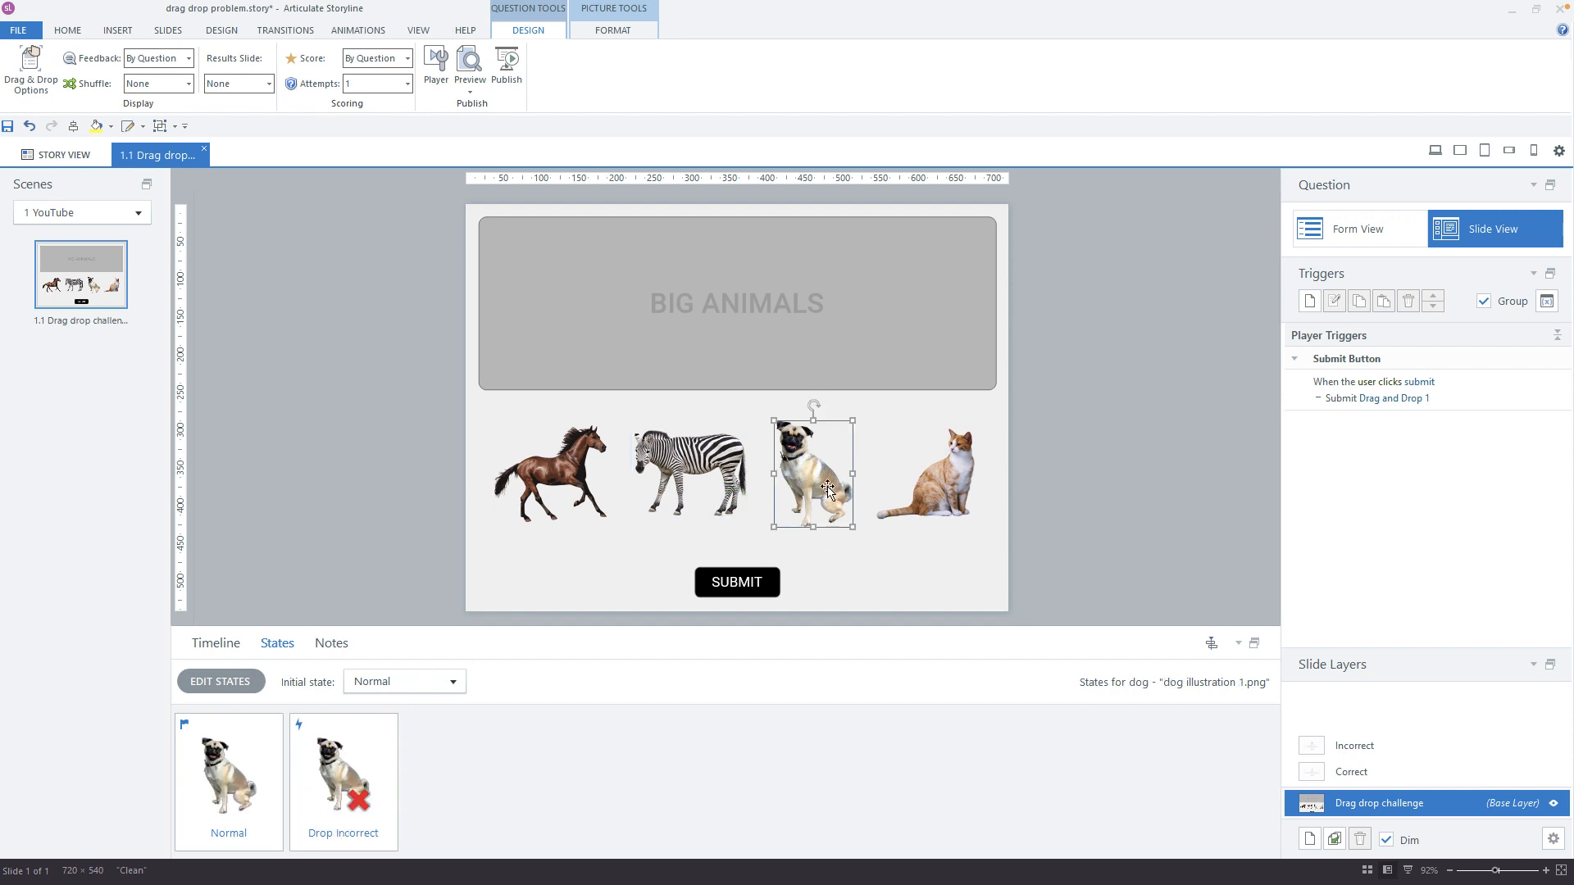
click(929, 488)
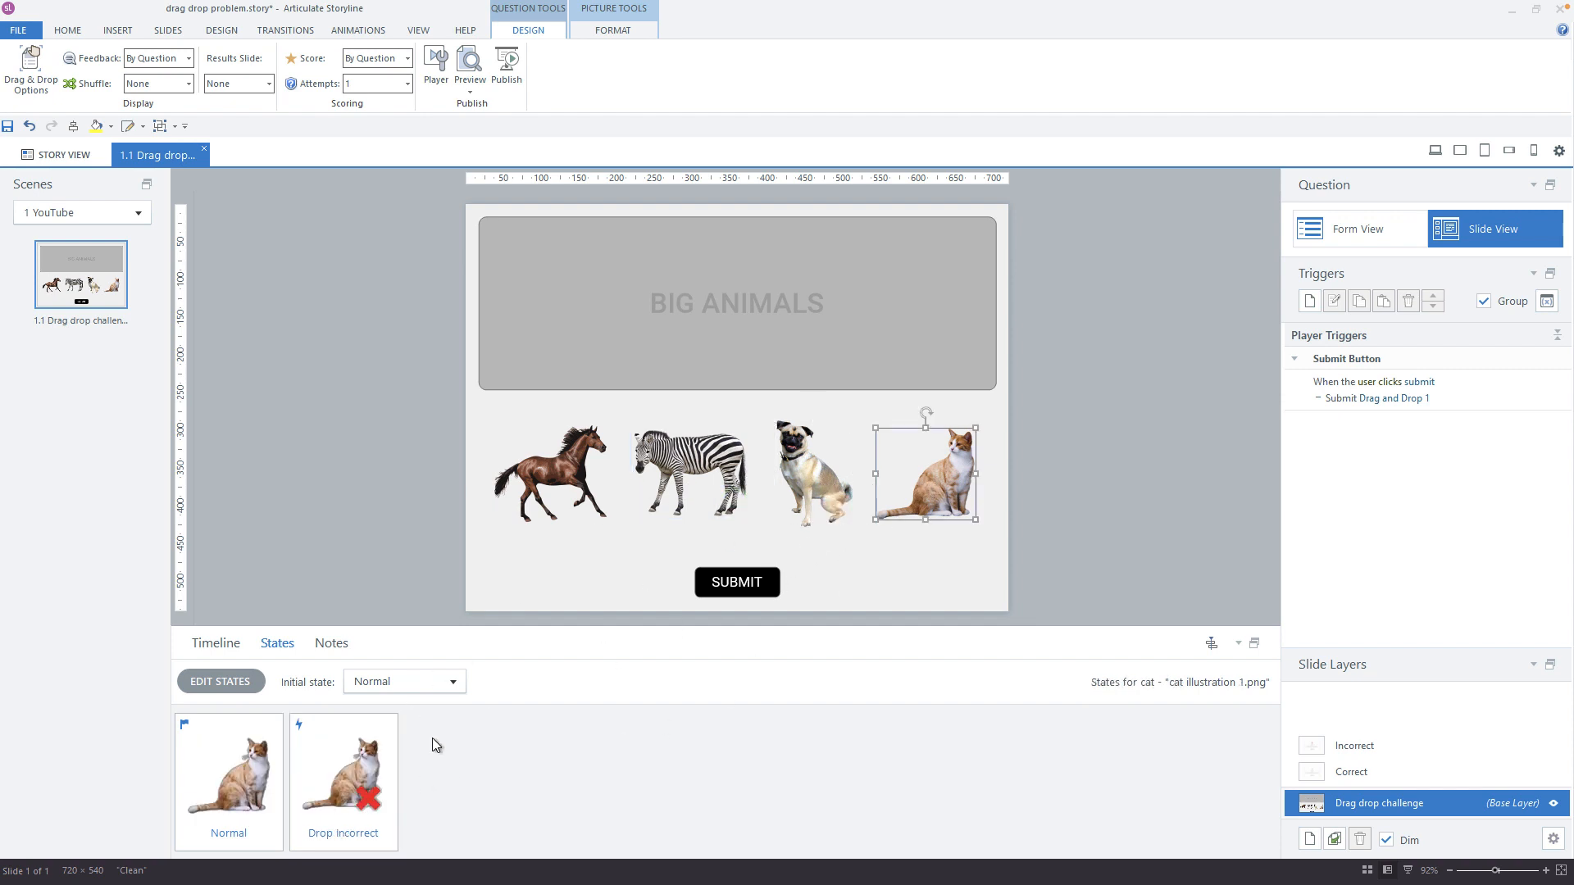
click(1068, 444)
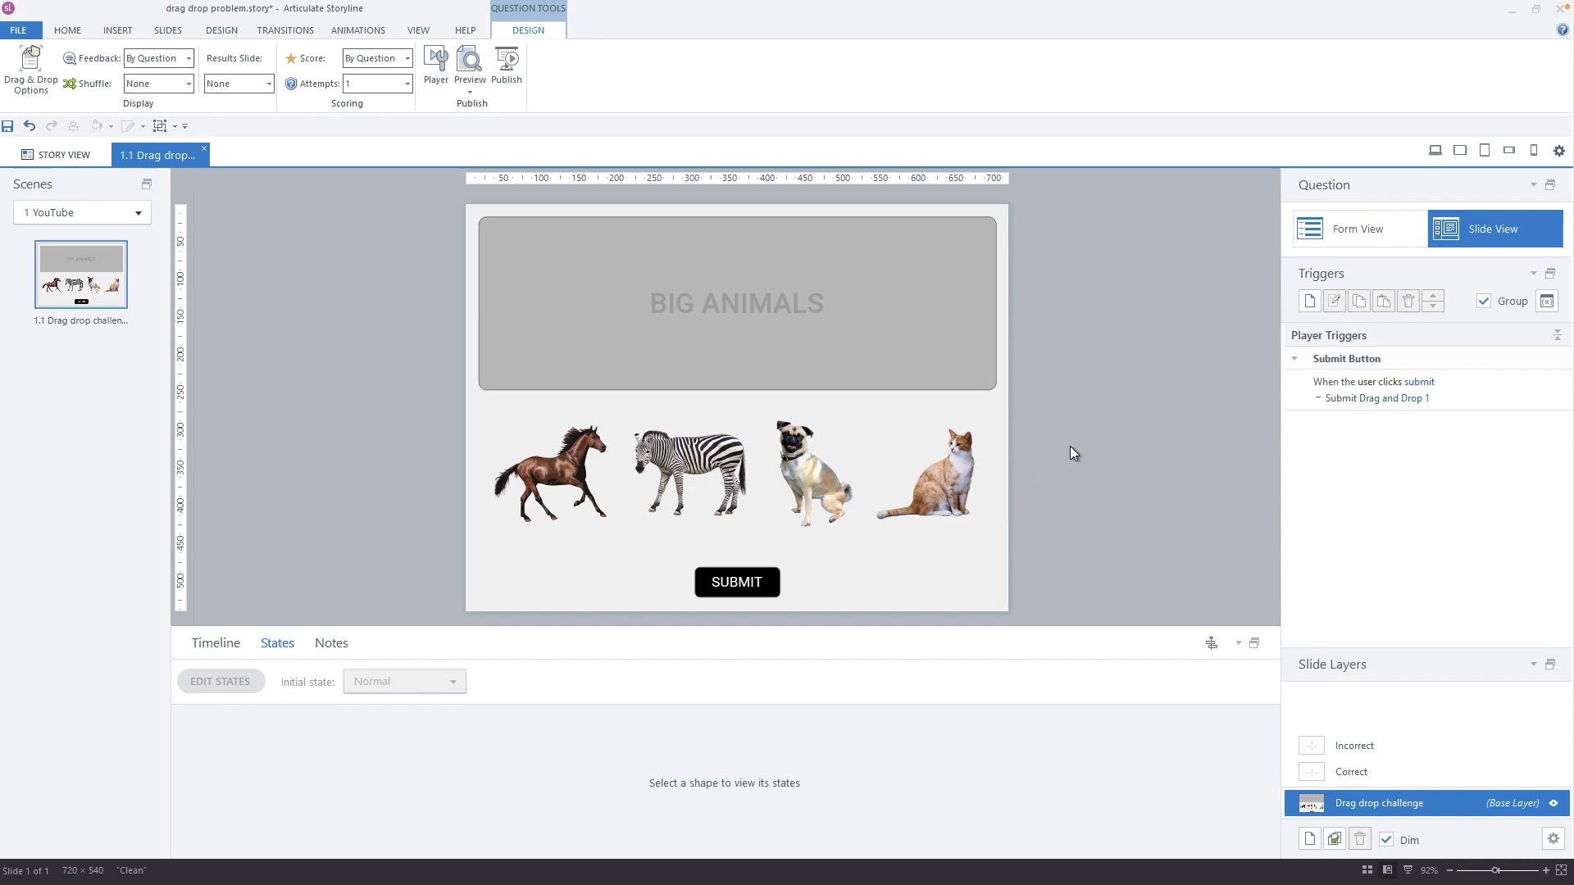
Step: Confirm the Drag & Drop options with Stack Random snapping and item drop states delayed until the interaction is submitted
click(1360, 221)
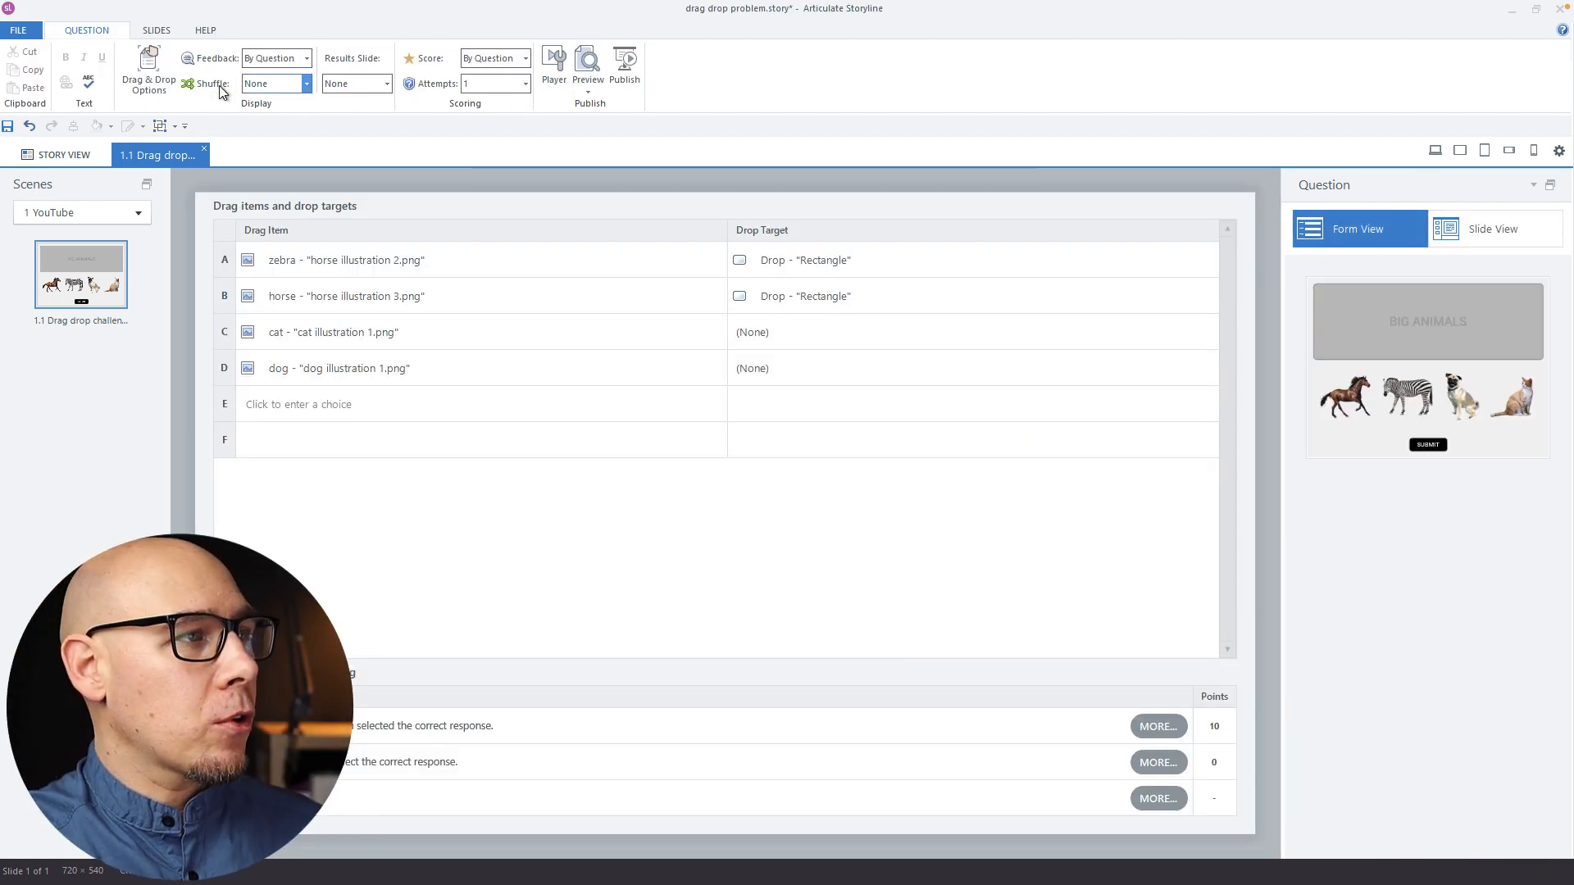
click(149, 70)
click(820, 467)
click(686, 594)
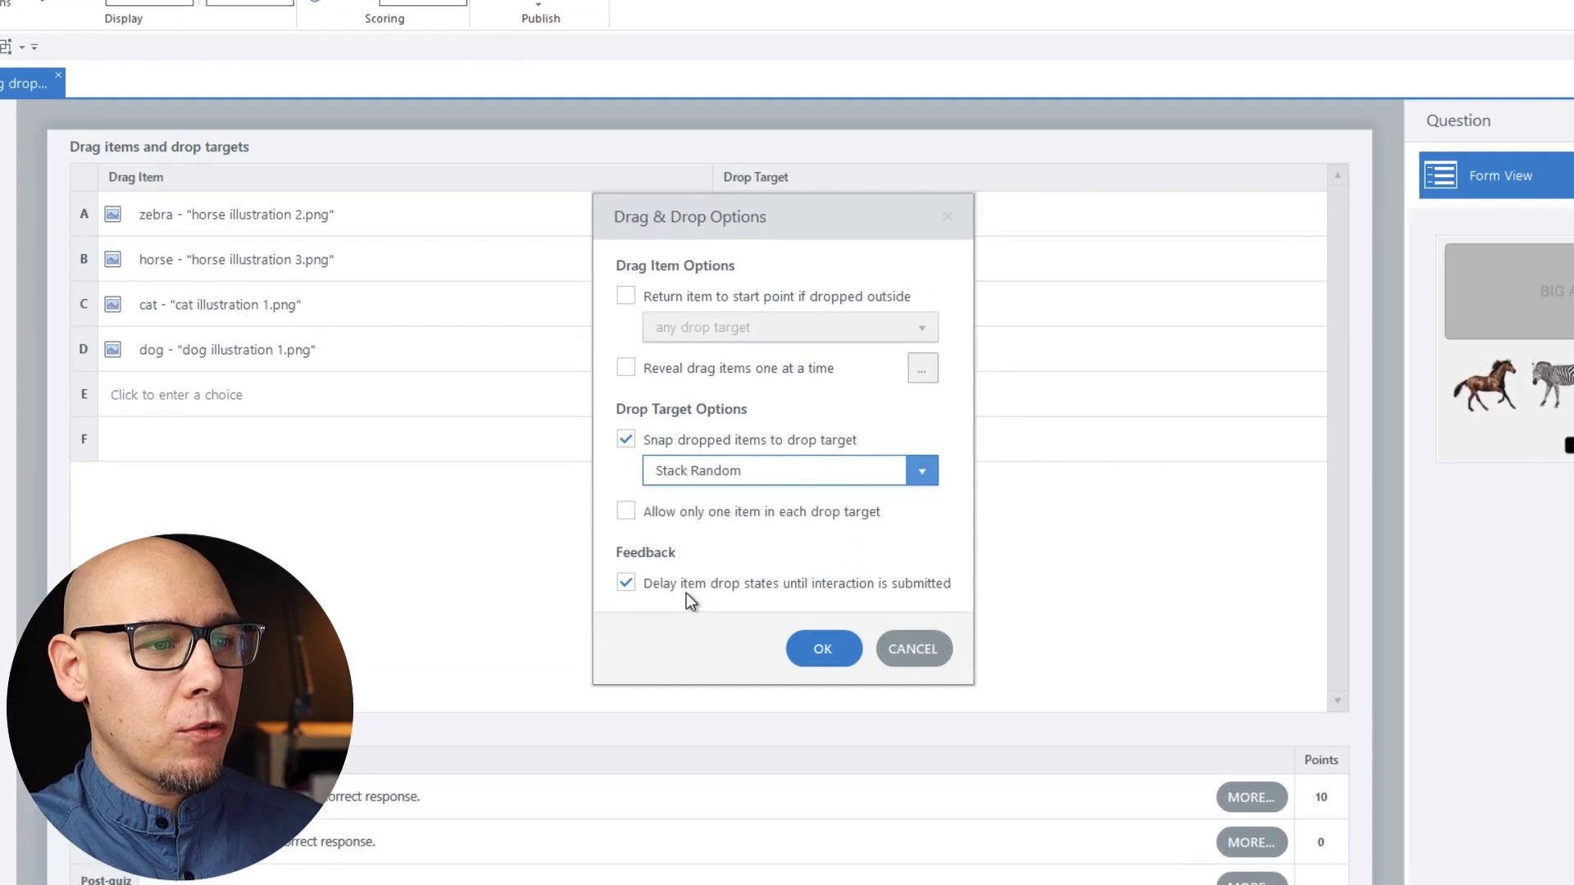
click(830, 656)
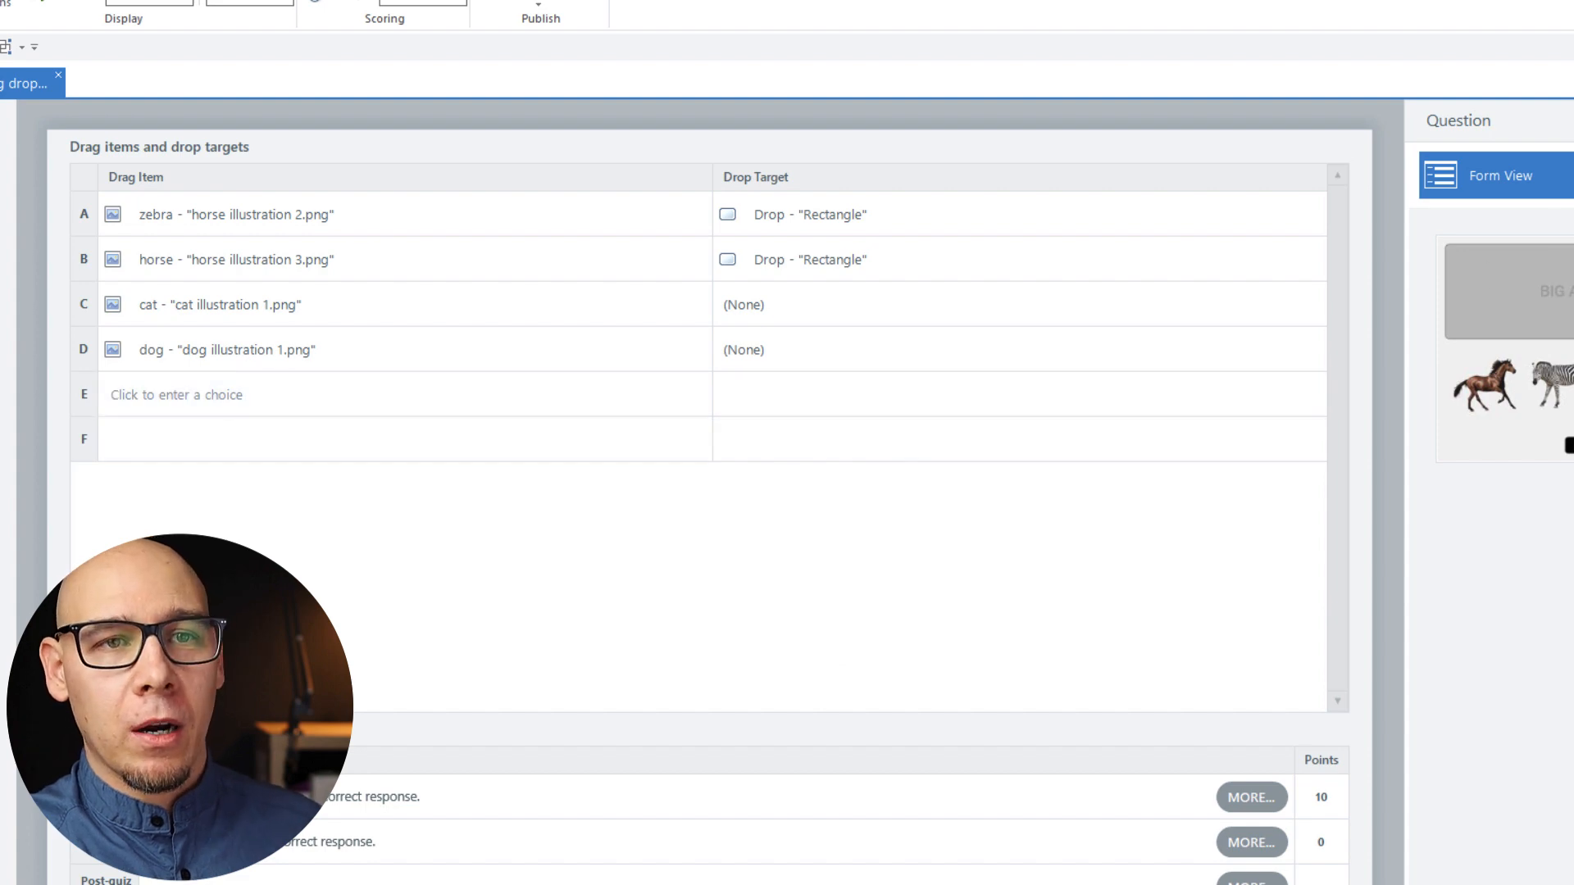
Step: Change the submit trigger so it fires when the slide's own SUBMIT object is clicked
click(1494, 229)
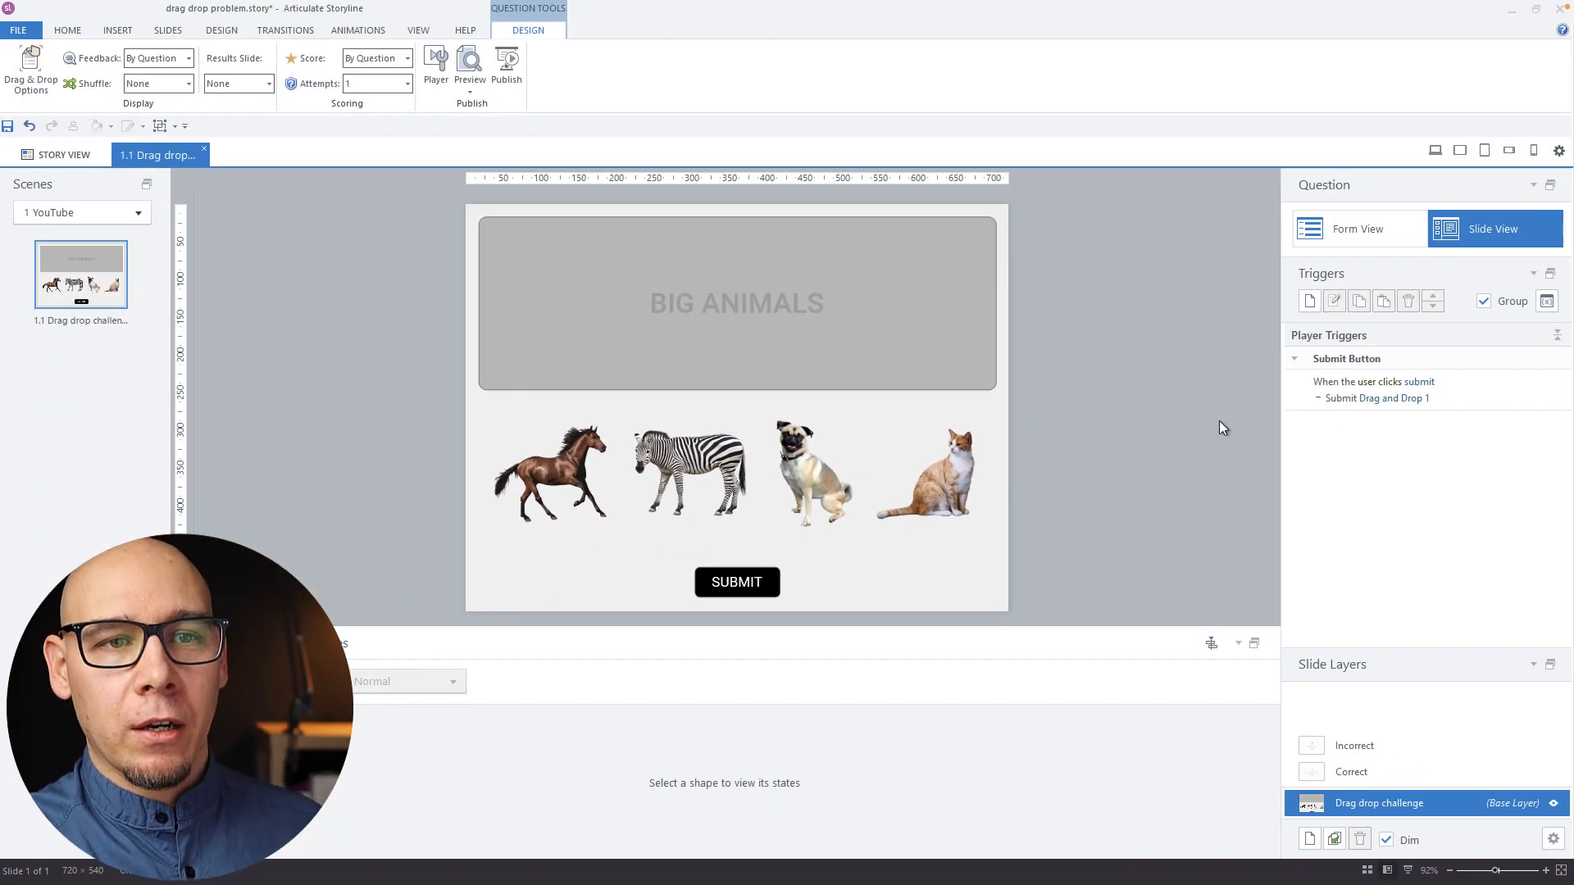
click(1474, 387)
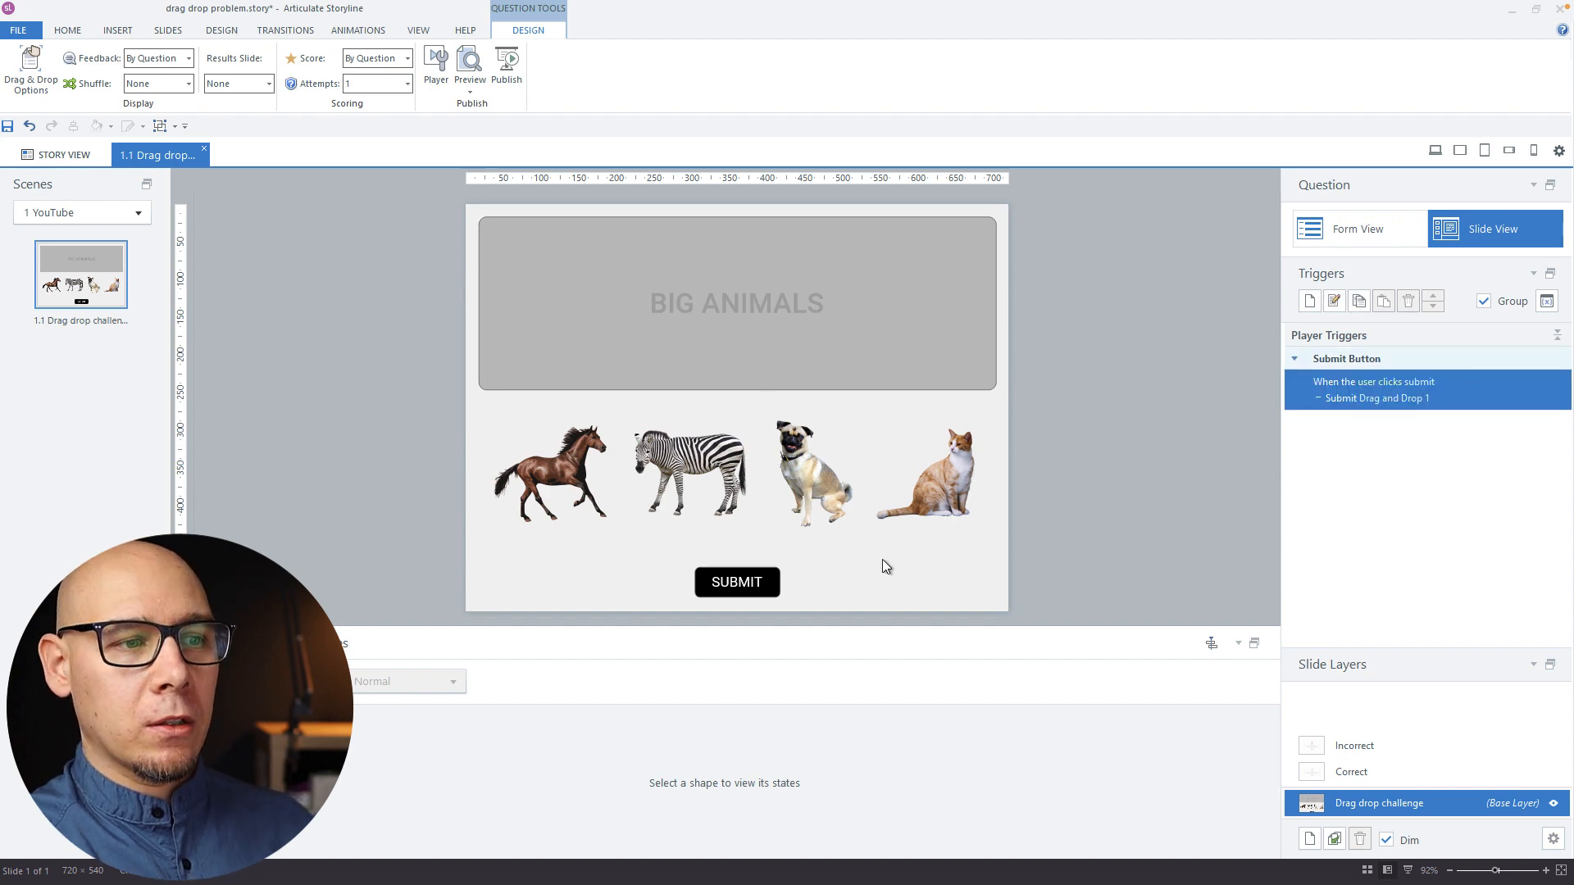
click(1424, 385)
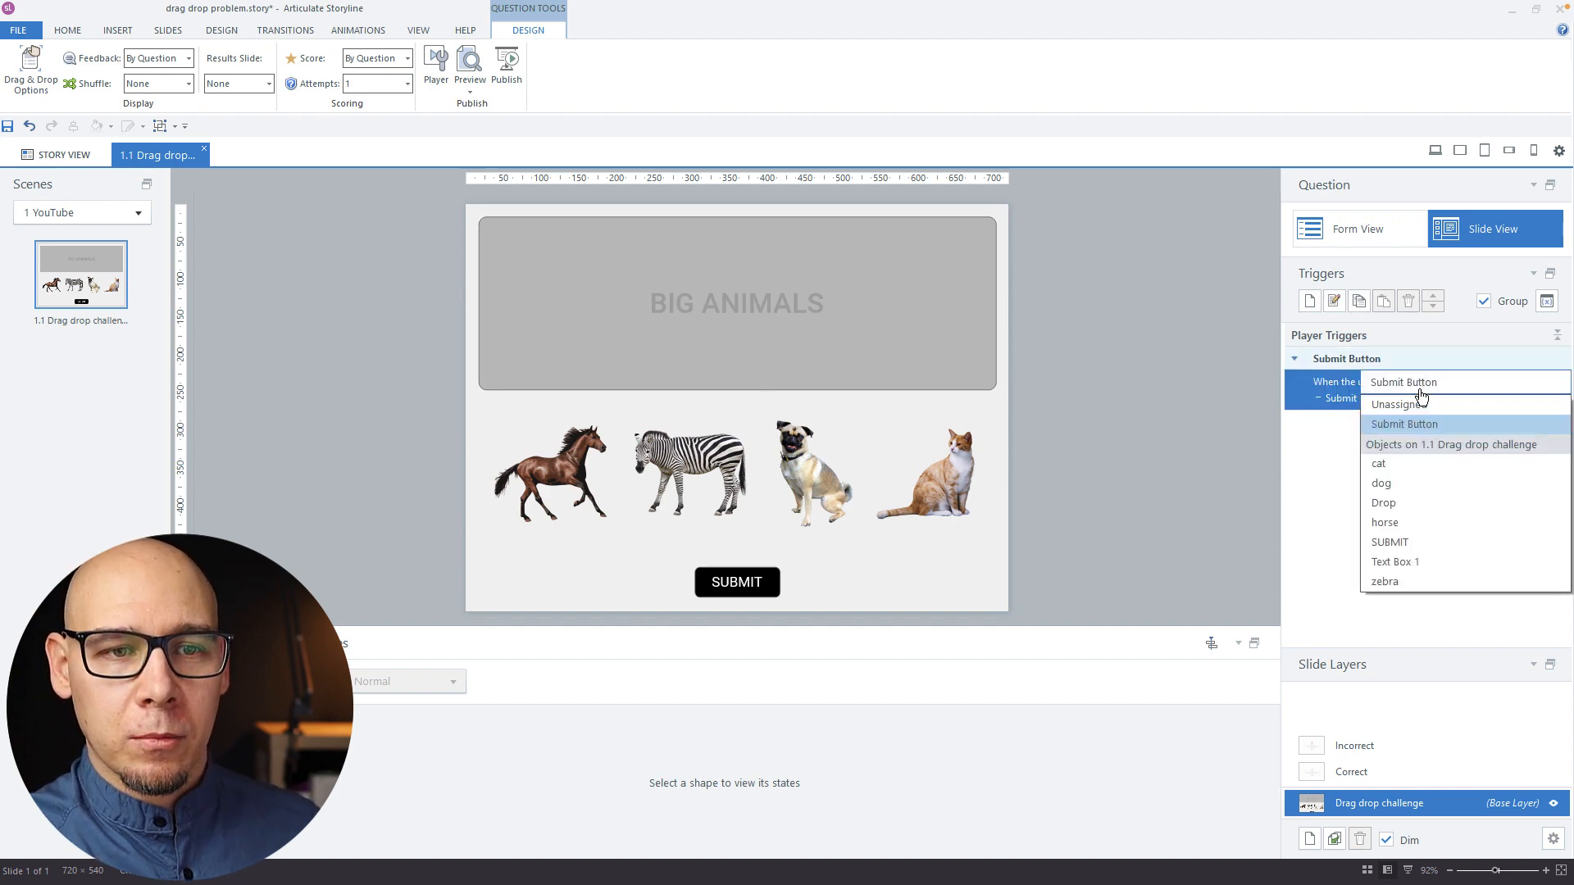
click(1391, 543)
Step: Preview the slide and test it by placing the zebra, horse and dog in the big animals area, submitting, and dismissing the feedback
key(F12)
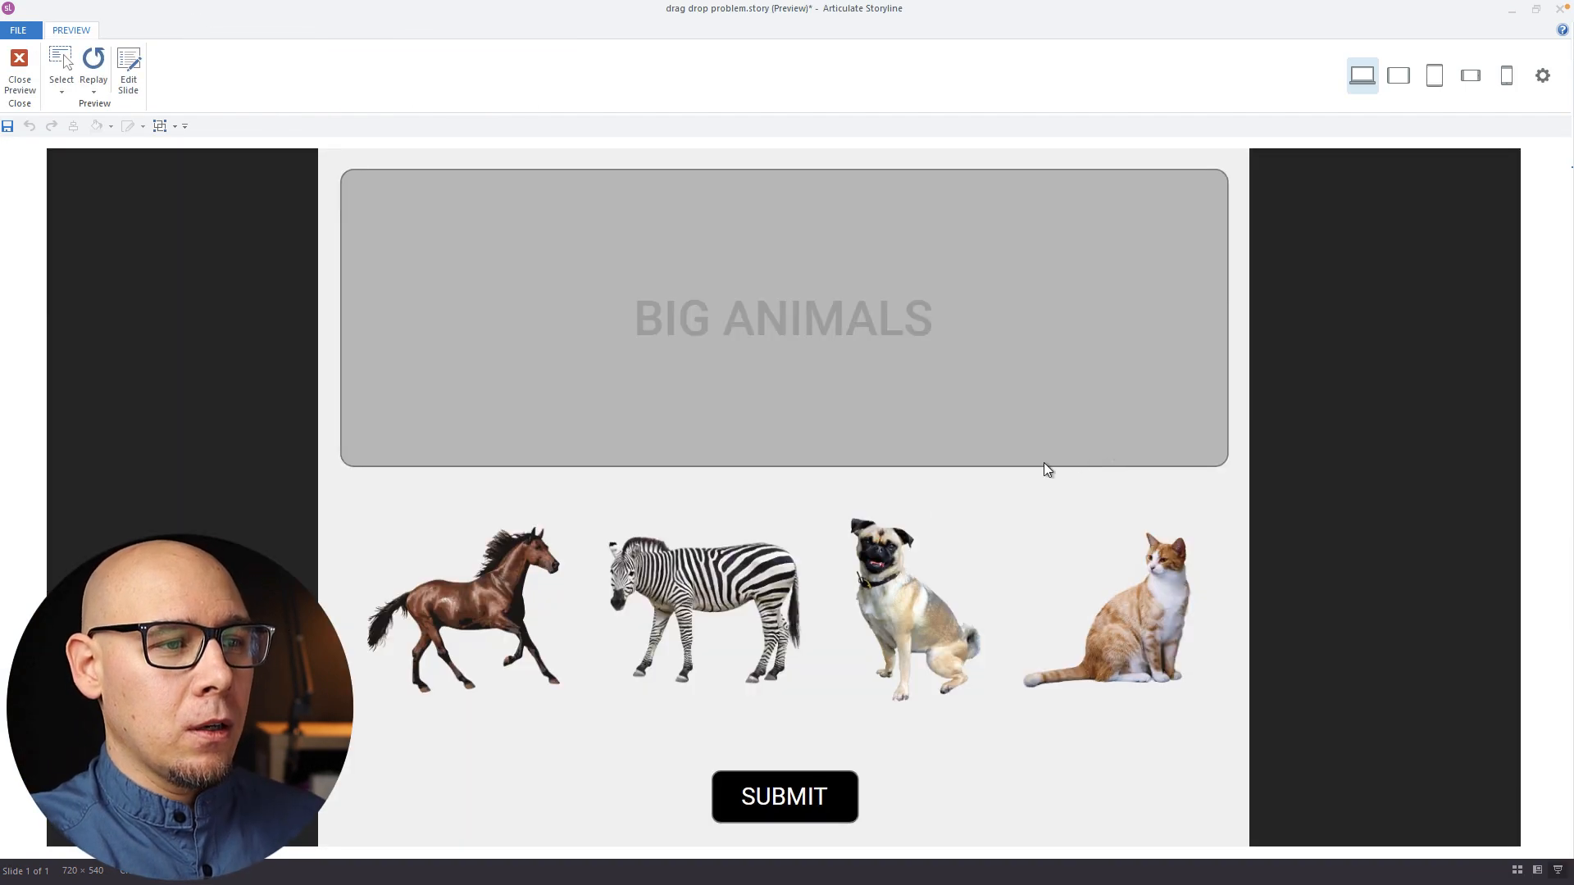
drag(742, 586, 785, 332)
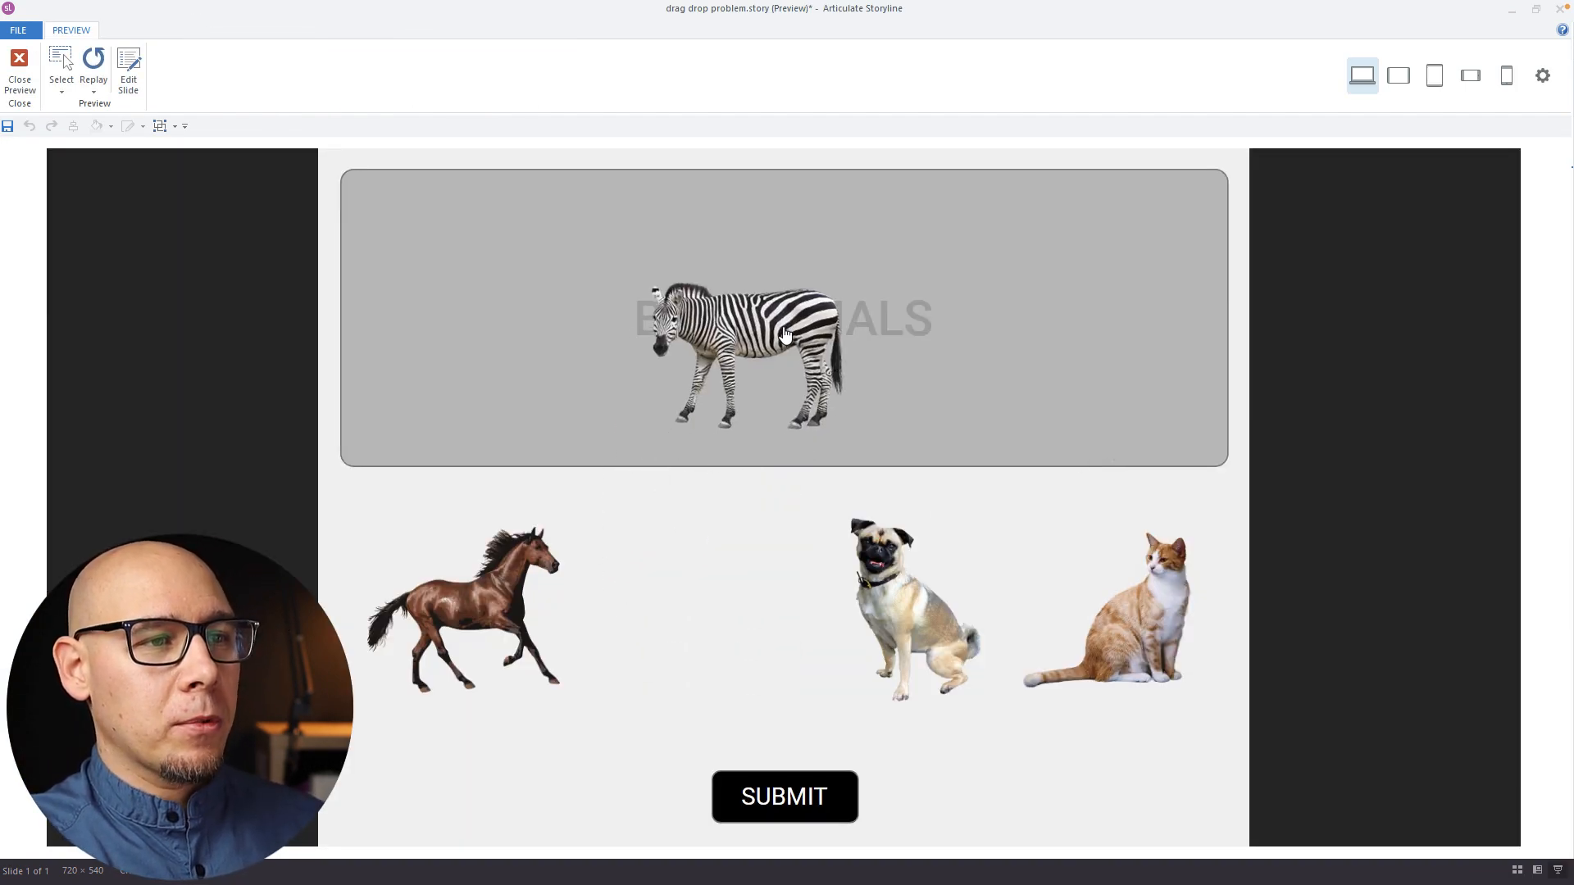
drag(474, 610, 496, 332)
drag(951, 590, 1040, 329)
click(838, 799)
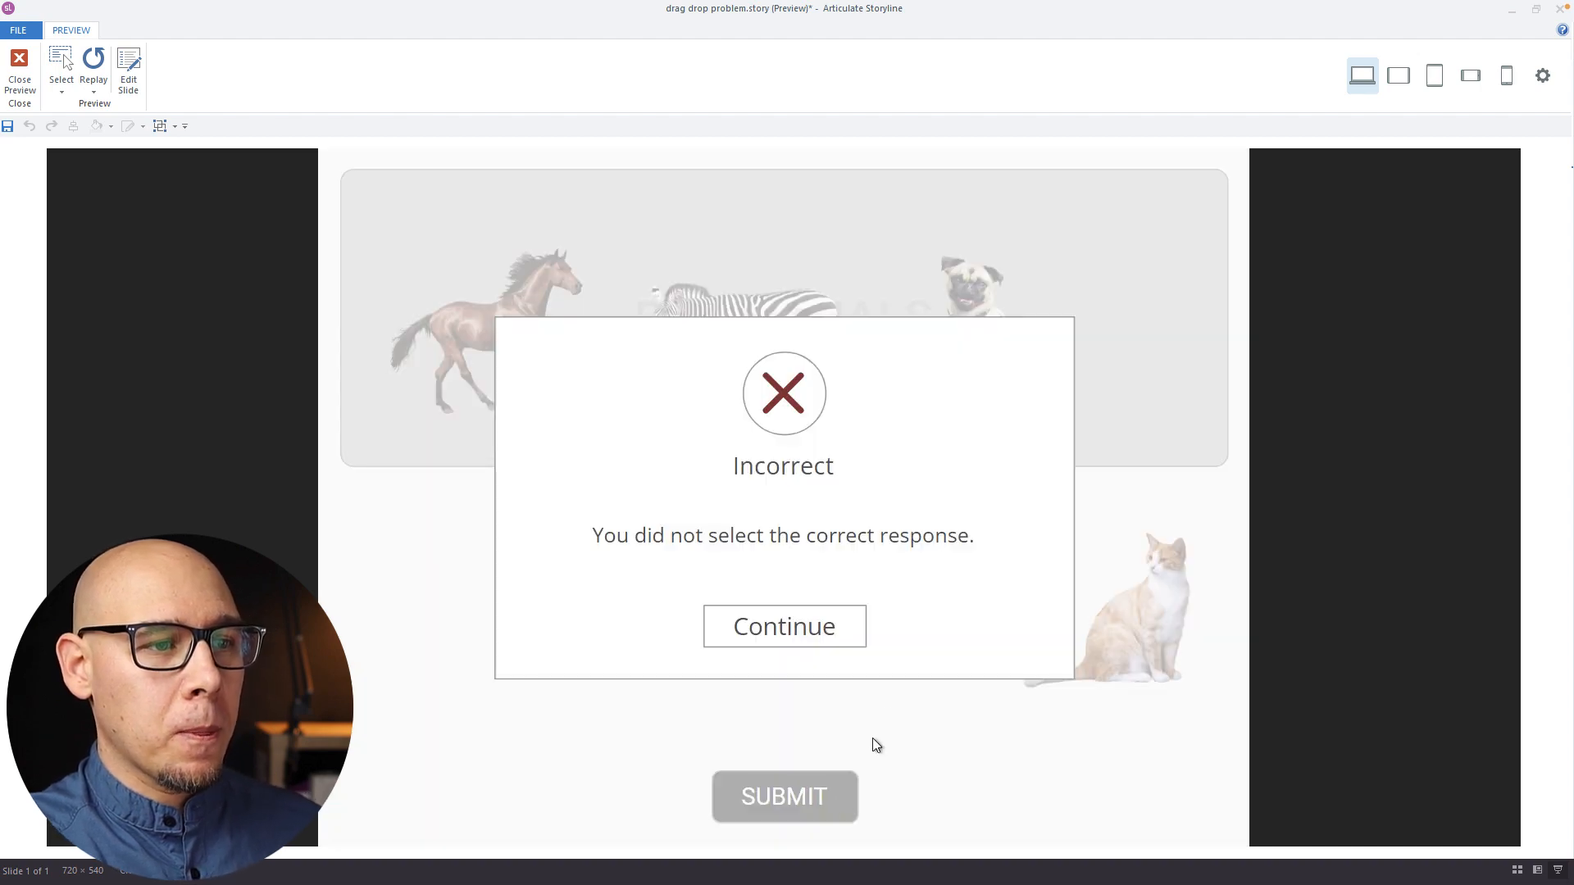
click(838, 636)
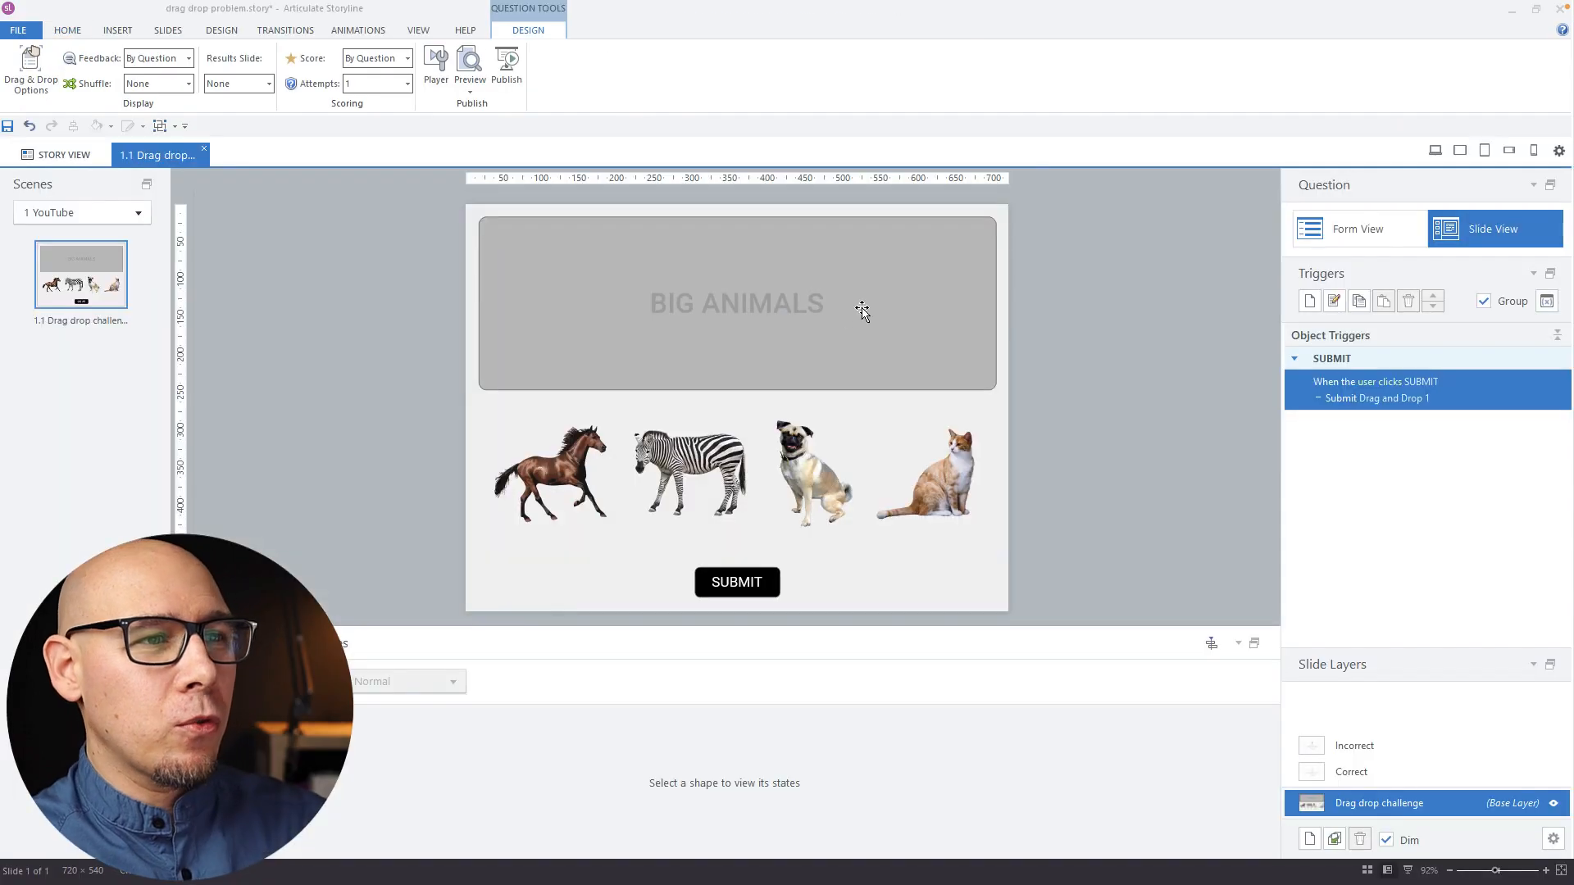
Step: Duplicate the big animals drop rectangle and place a smaller copy outside the slide, beside its left edge
click(966, 264)
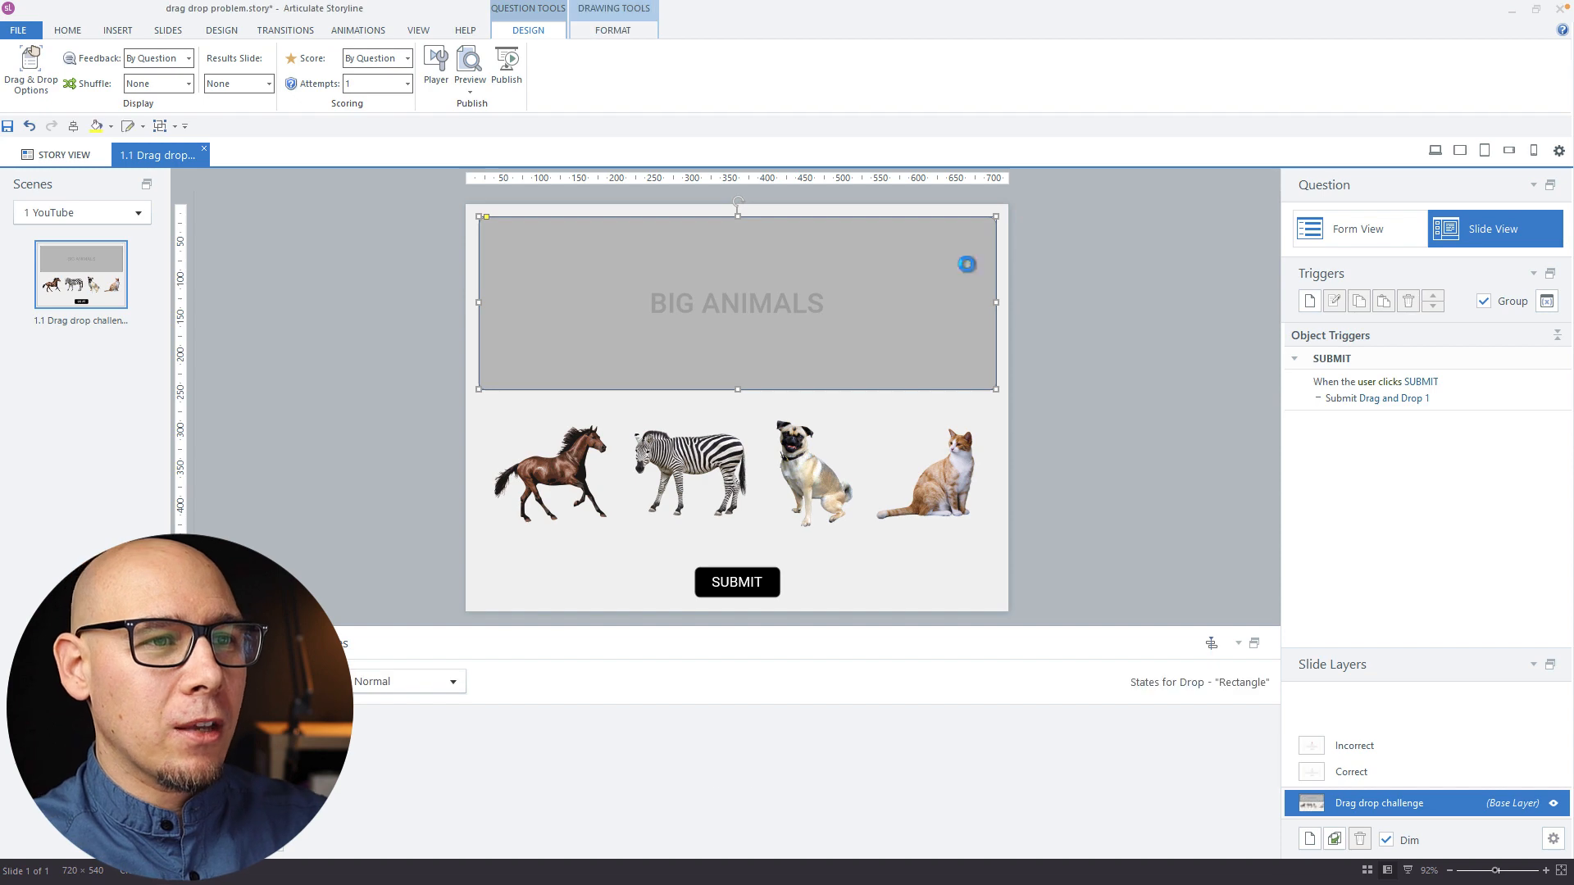
drag(554, 301, 399, 265)
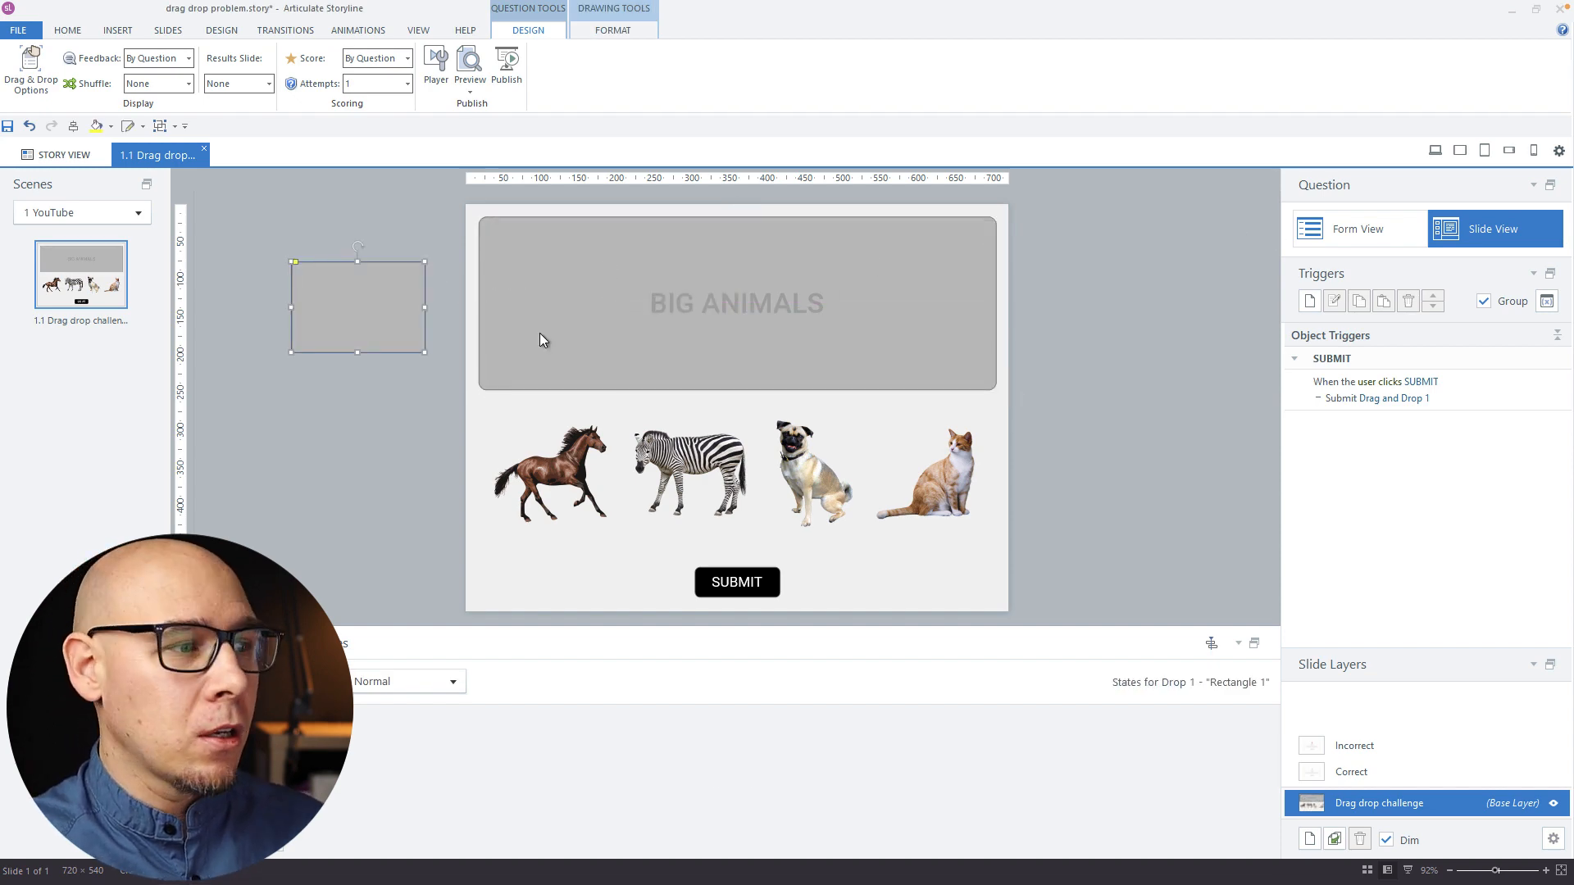
Step: Assign Drop 1 - "Rectangle 1" as the drop target for the cat and the dog
click(1316, 231)
click(828, 338)
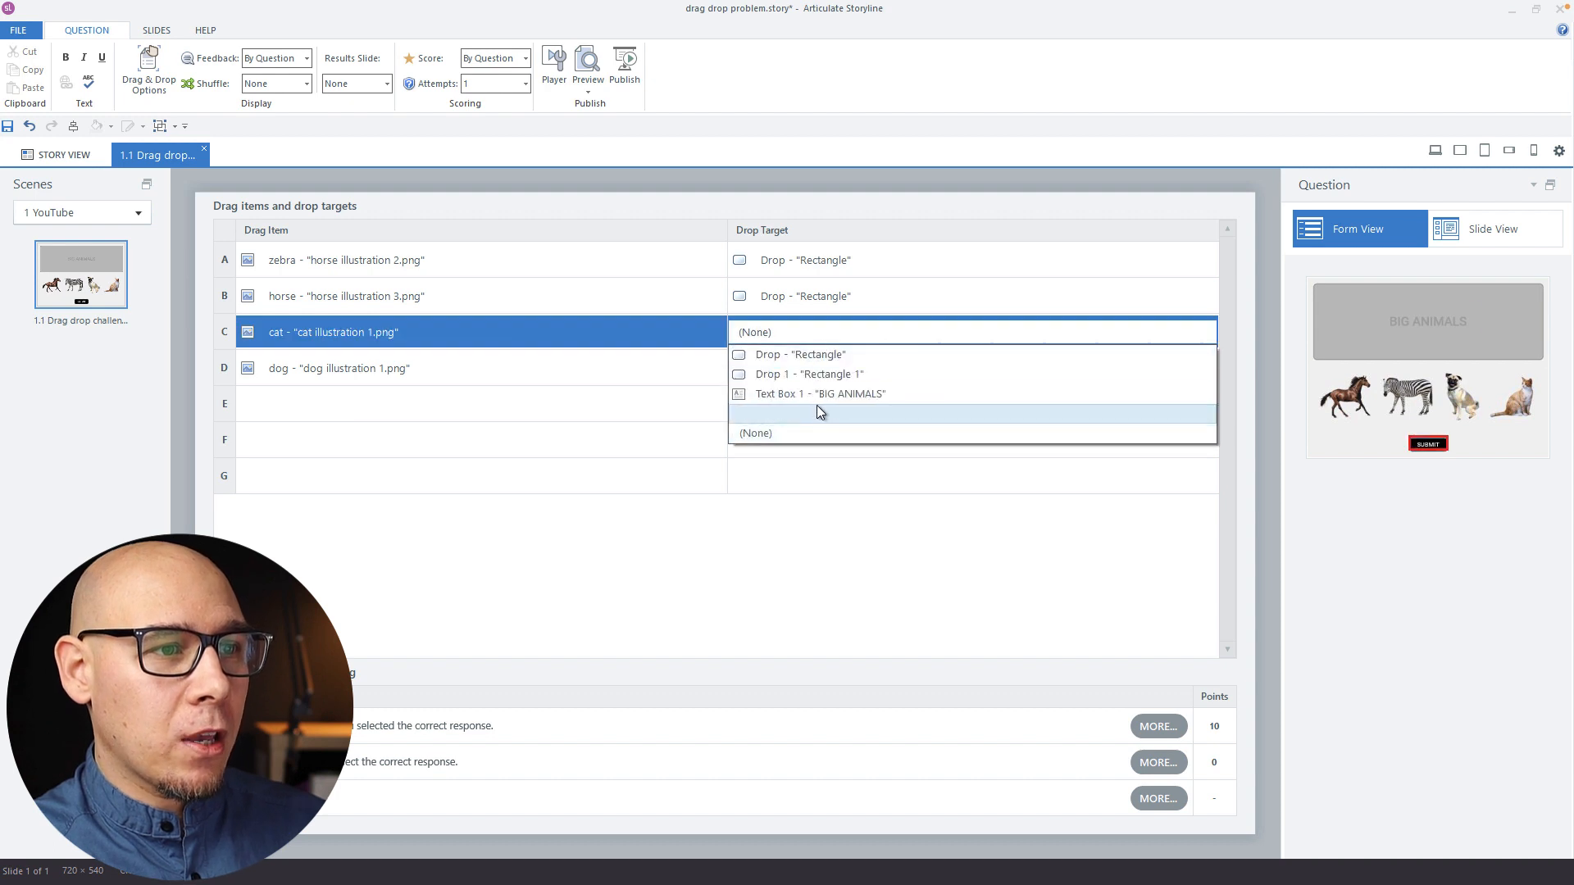
click(828, 375)
click(803, 365)
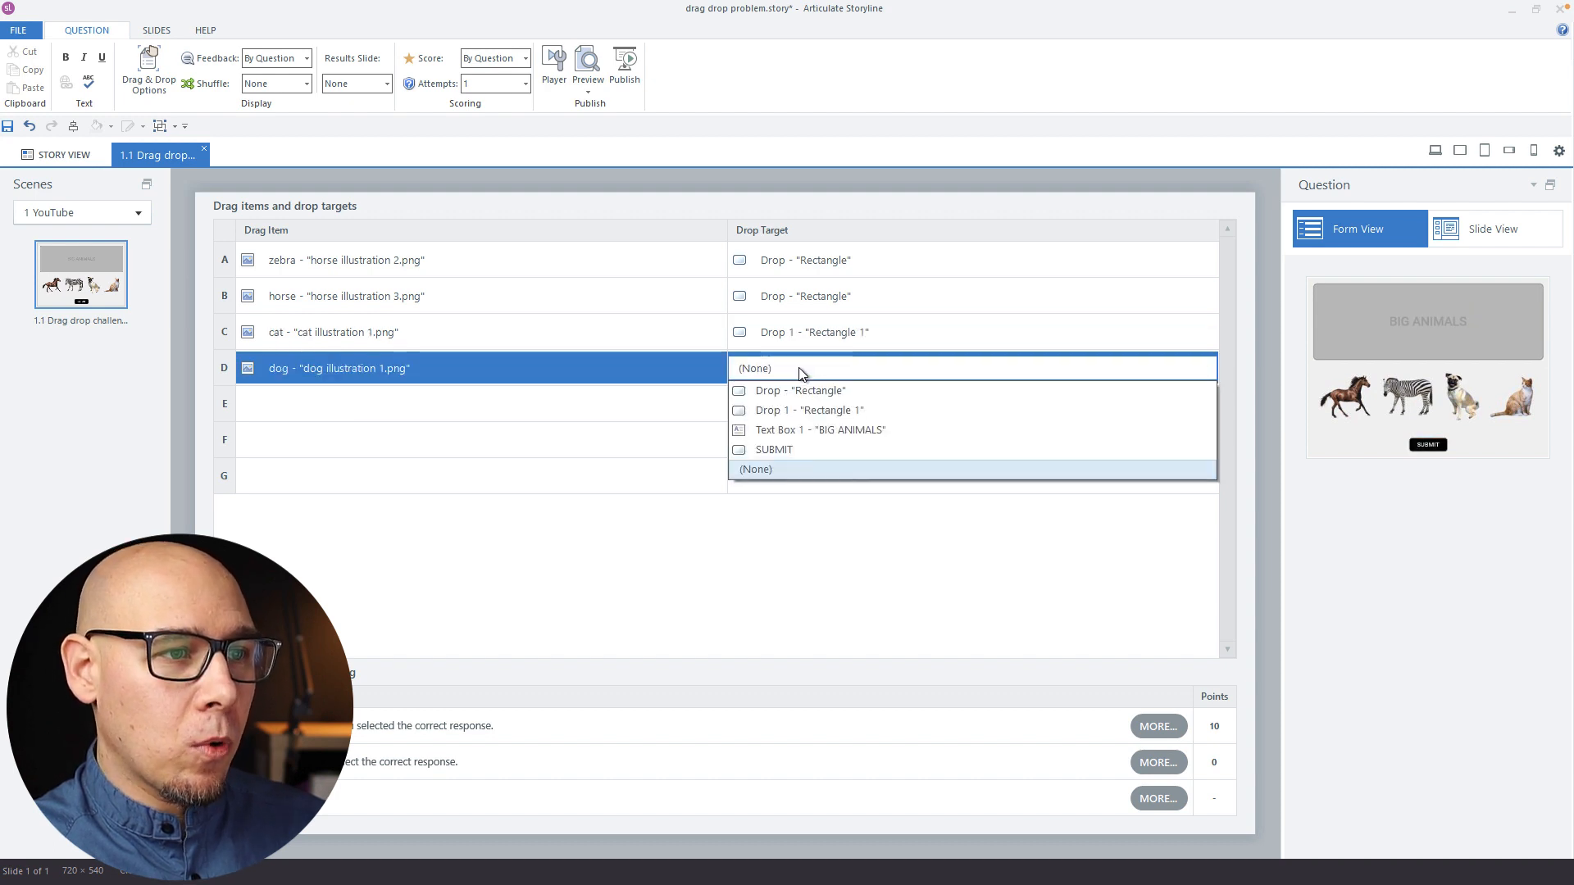
click(808, 410)
click(1435, 237)
Step: Preview the slide again and retest the incorrect answer by submitting with the horse, zebra and dog in the drop area
key(F12)
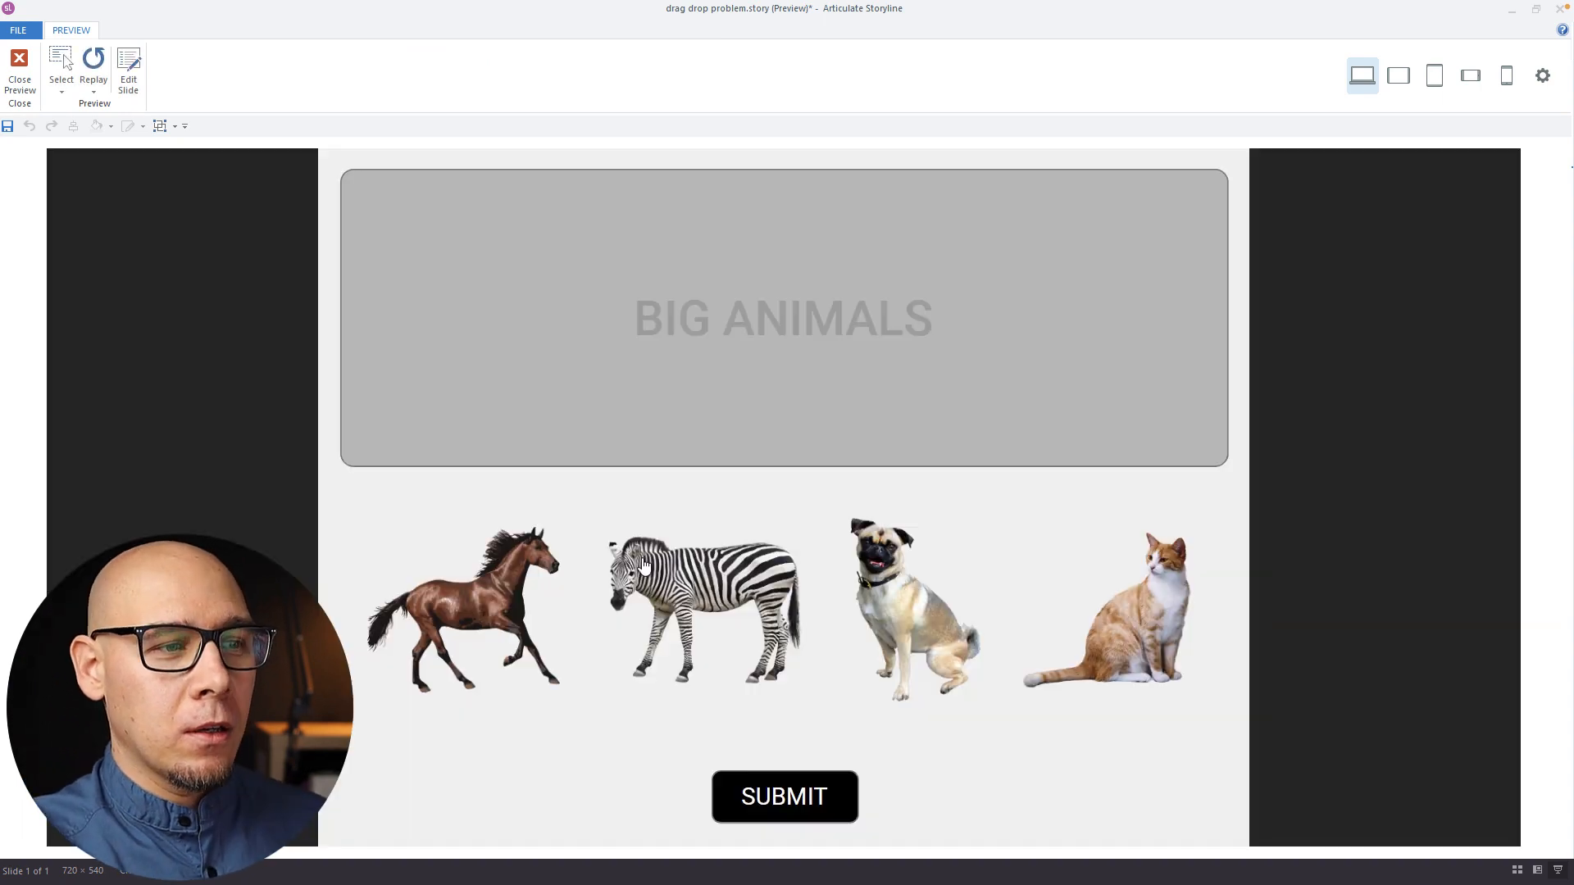
drag(560, 583, 621, 308)
drag(738, 586, 799, 291)
drag(857, 544, 996, 264)
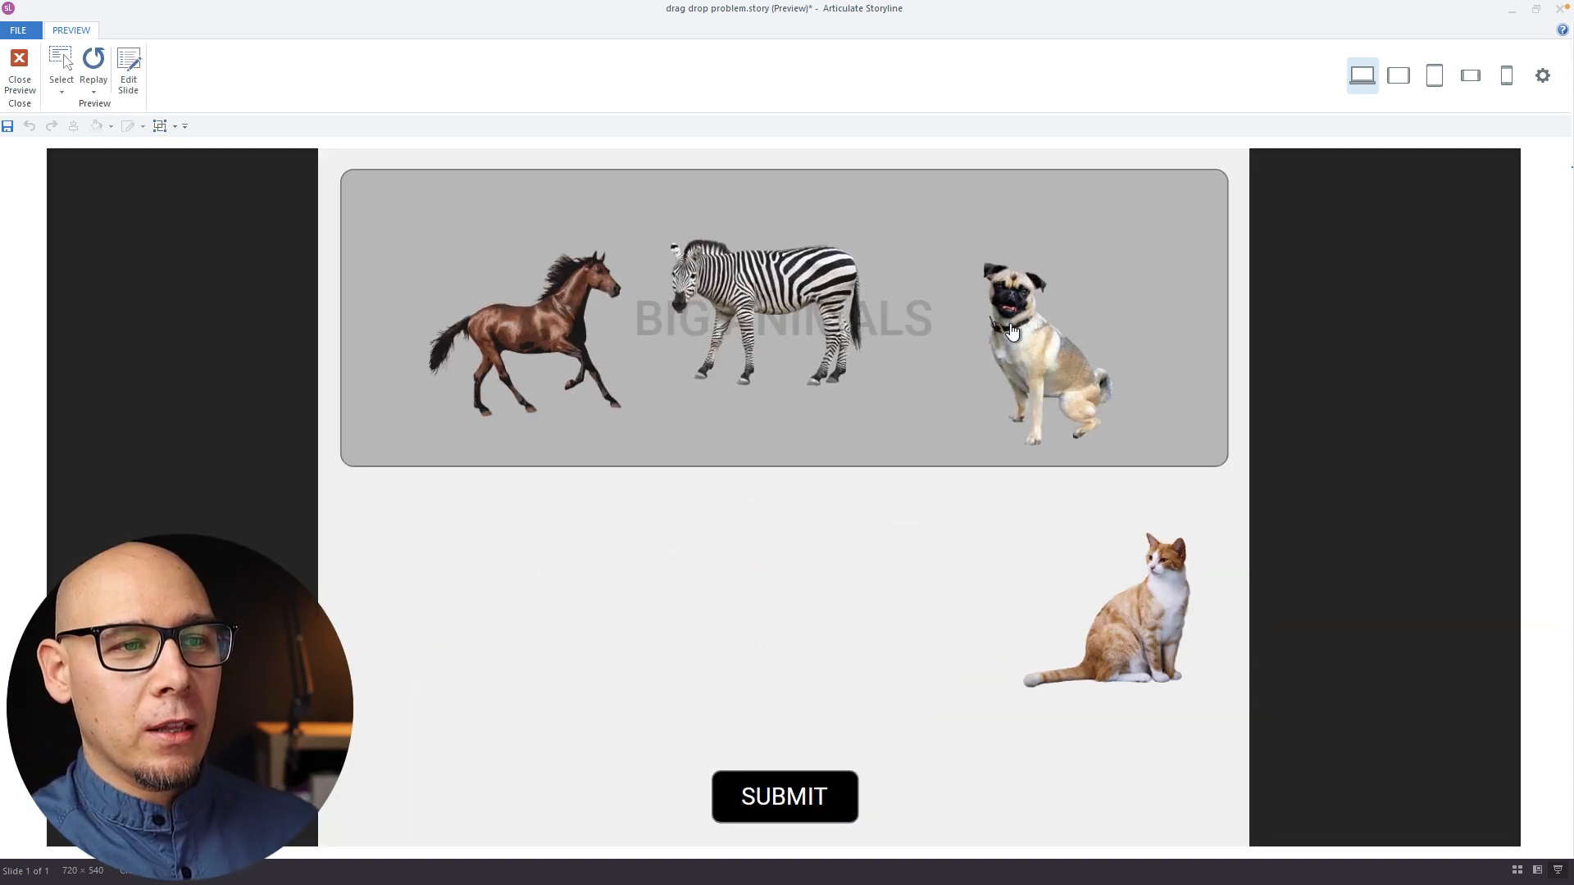
click(794, 791)
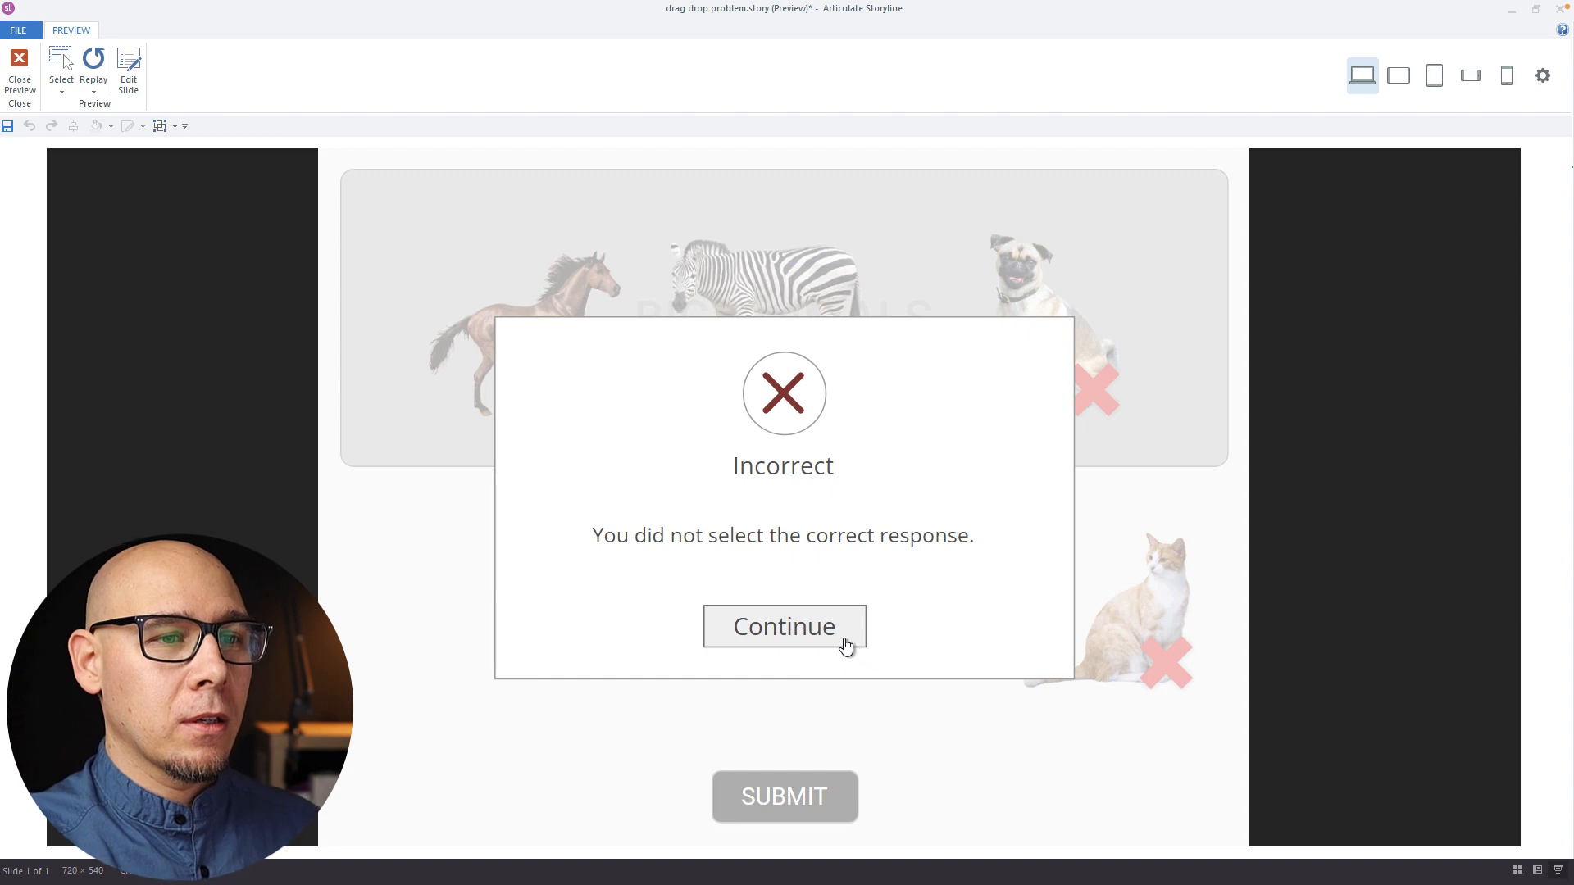
Step: Dismiss the feedback, close the preview, and delete the small drop rectangle placed outside the slide
click(845, 646)
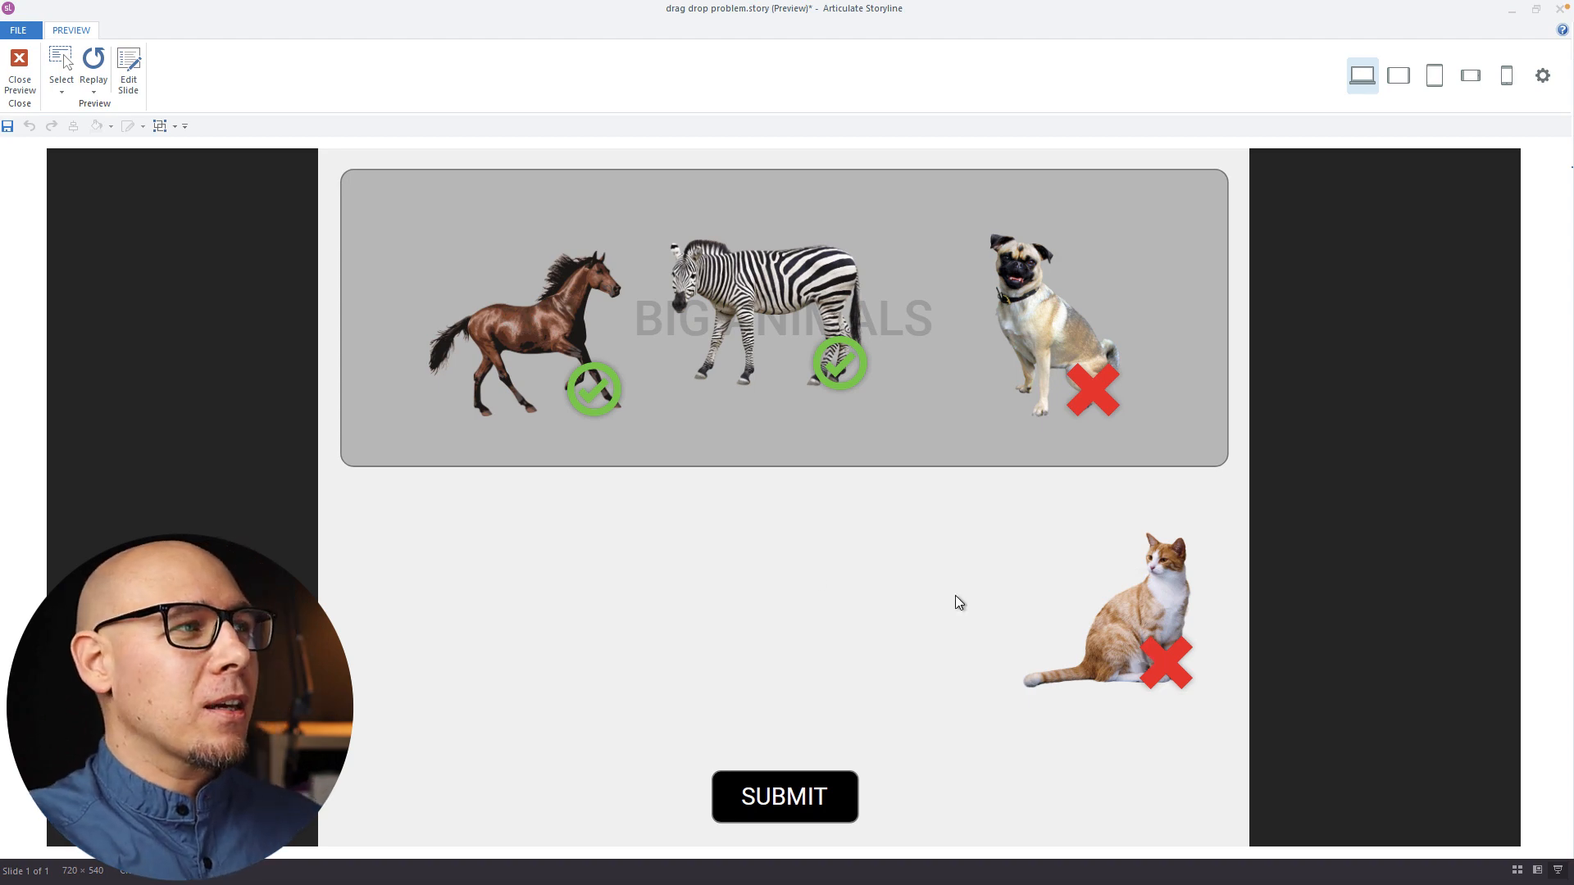
click(12, 92)
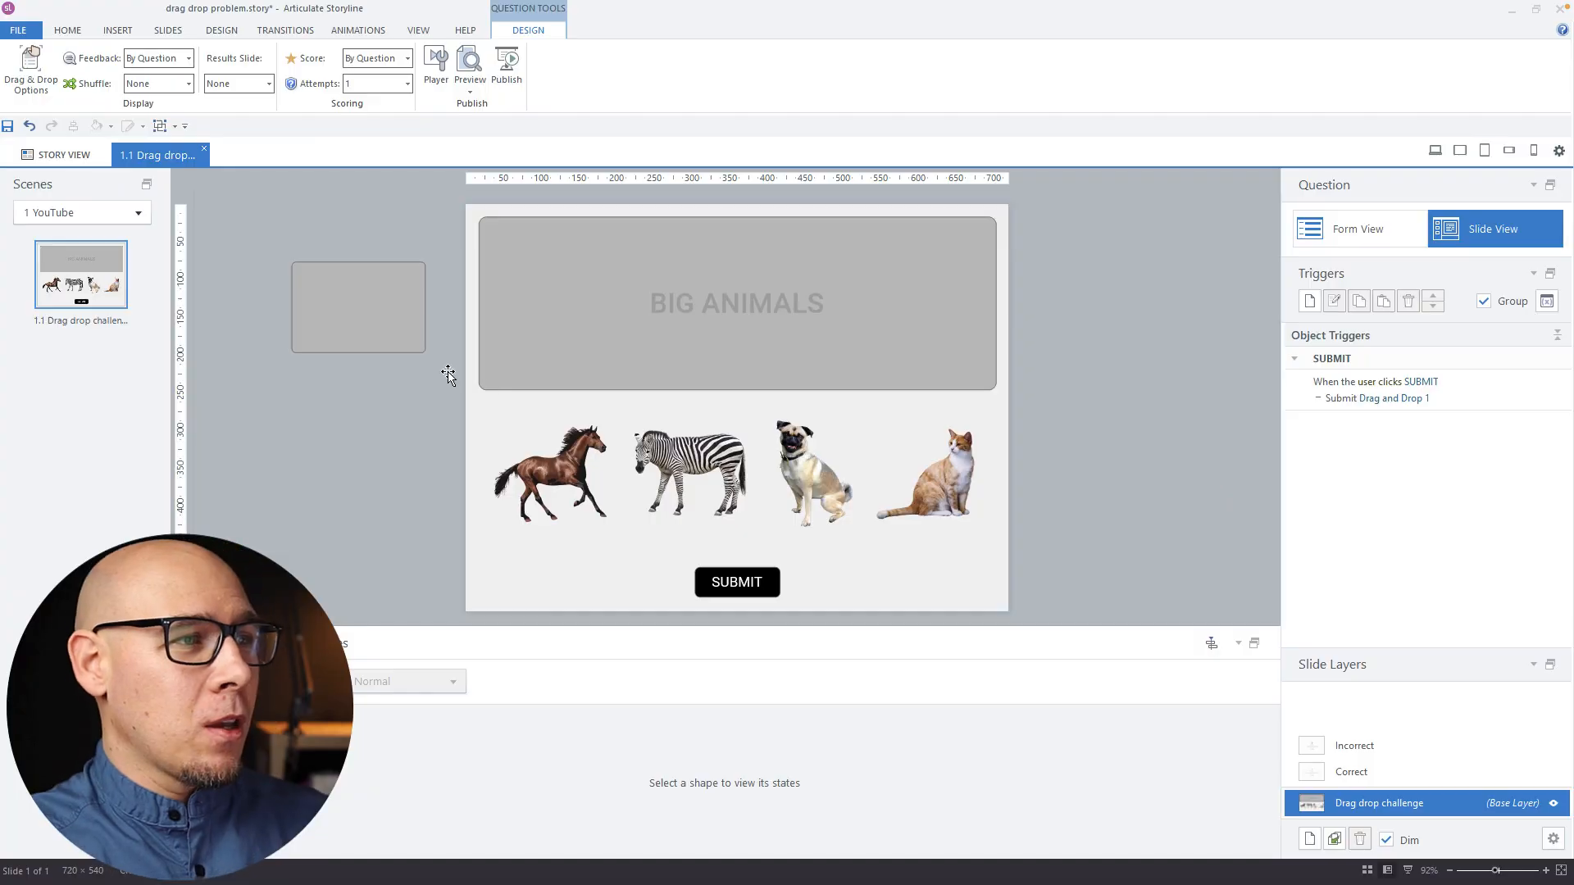
click(357, 307)
key(Delete)
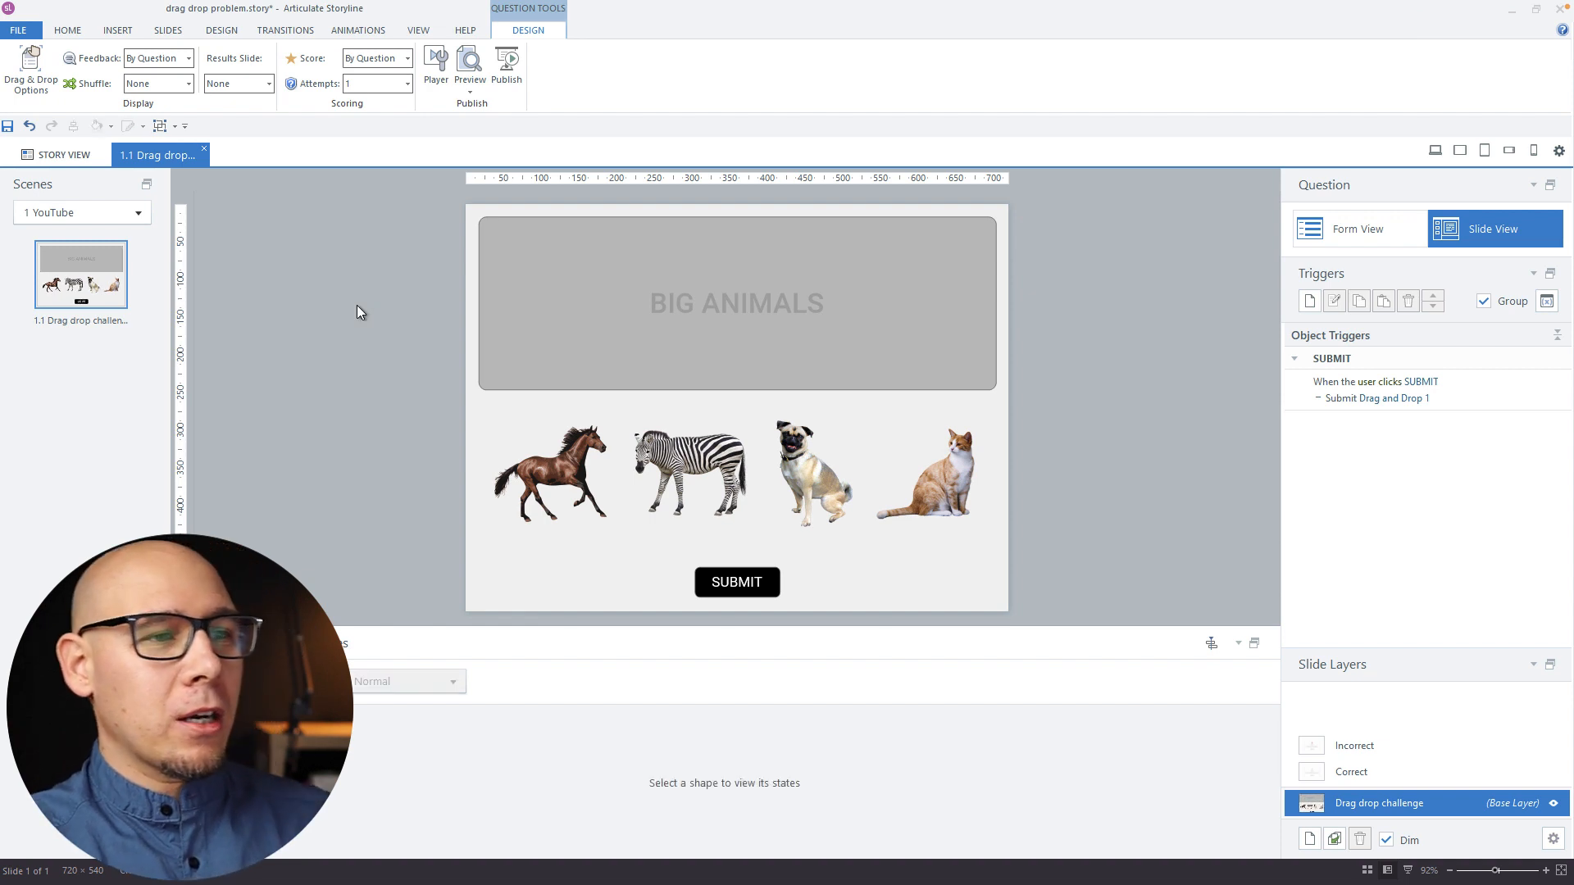
Step: Duplicate the dog's Drop Incorrect state as a Drop Correct state, and delete its original Drop Incorrect state
click(849, 522)
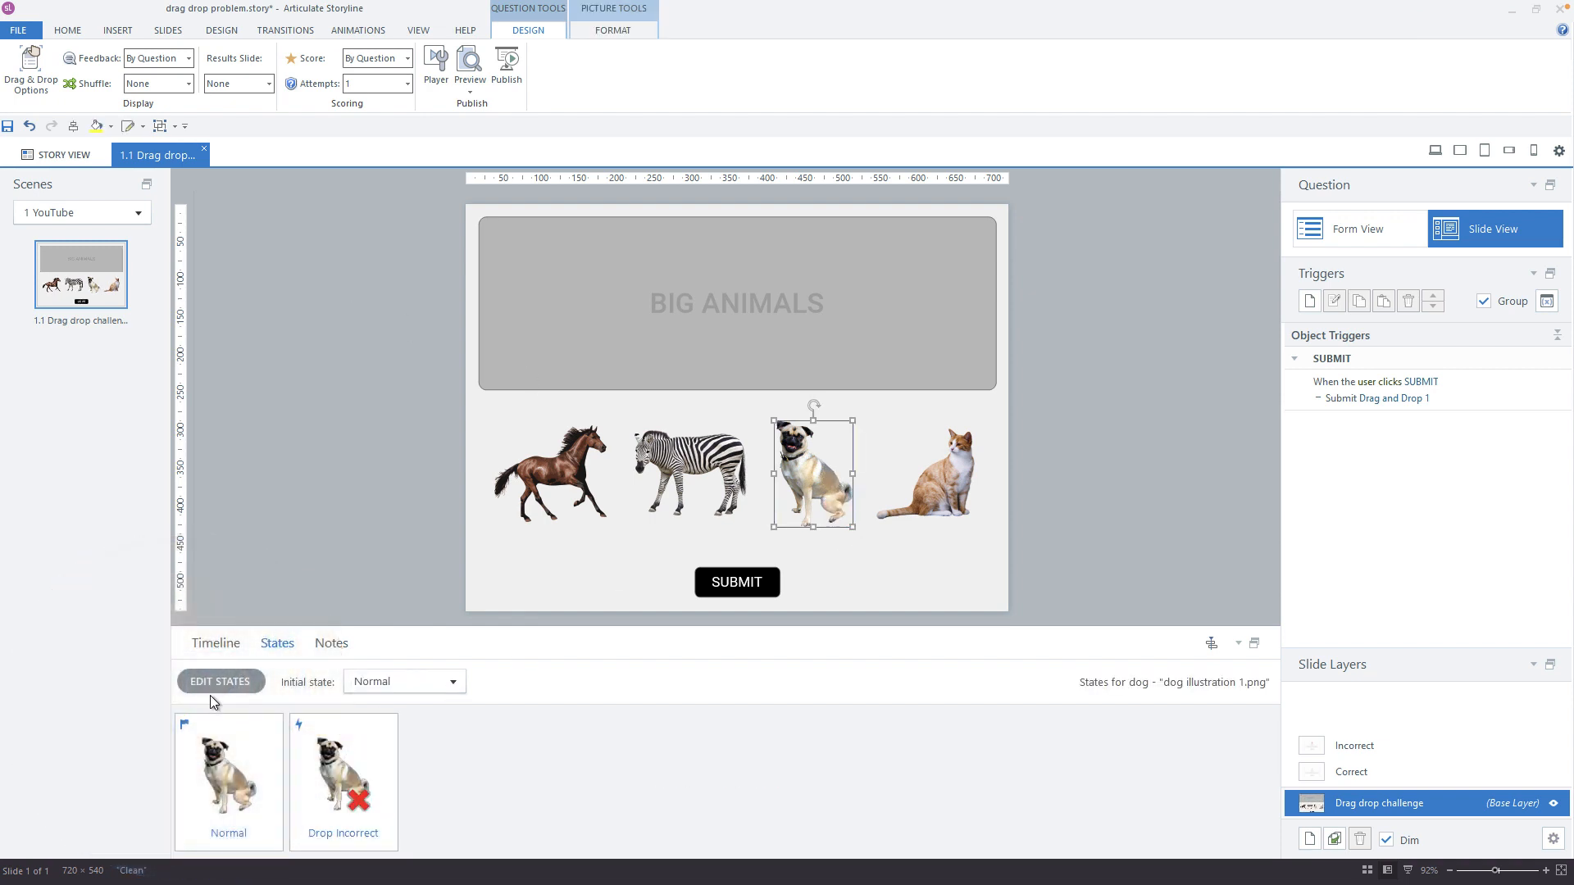
click(214, 684)
click(323, 773)
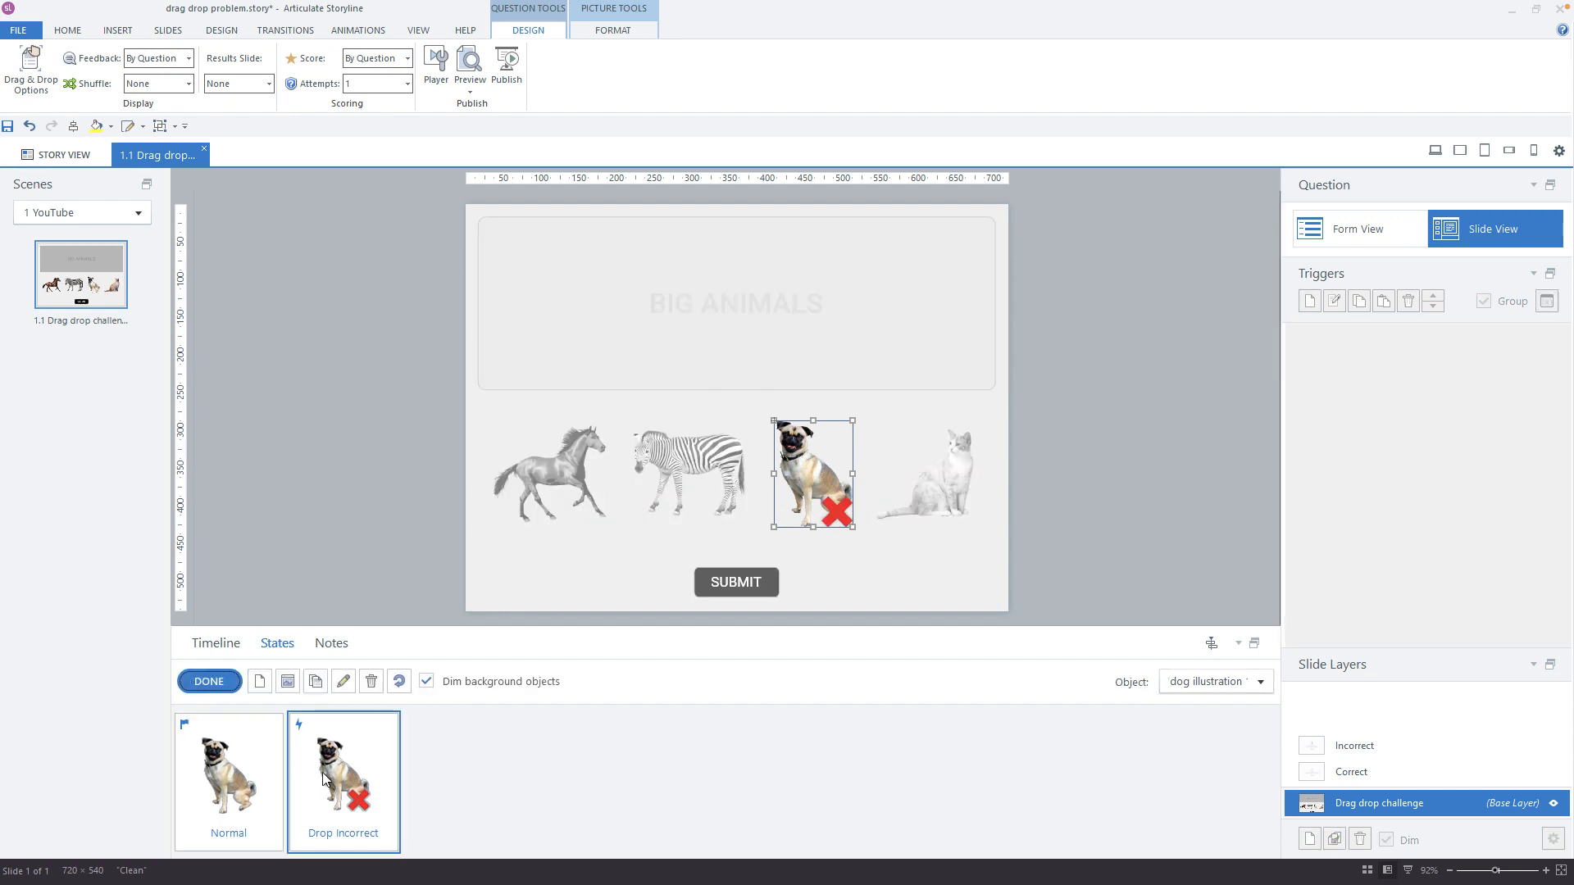
click(316, 682)
click(890, 437)
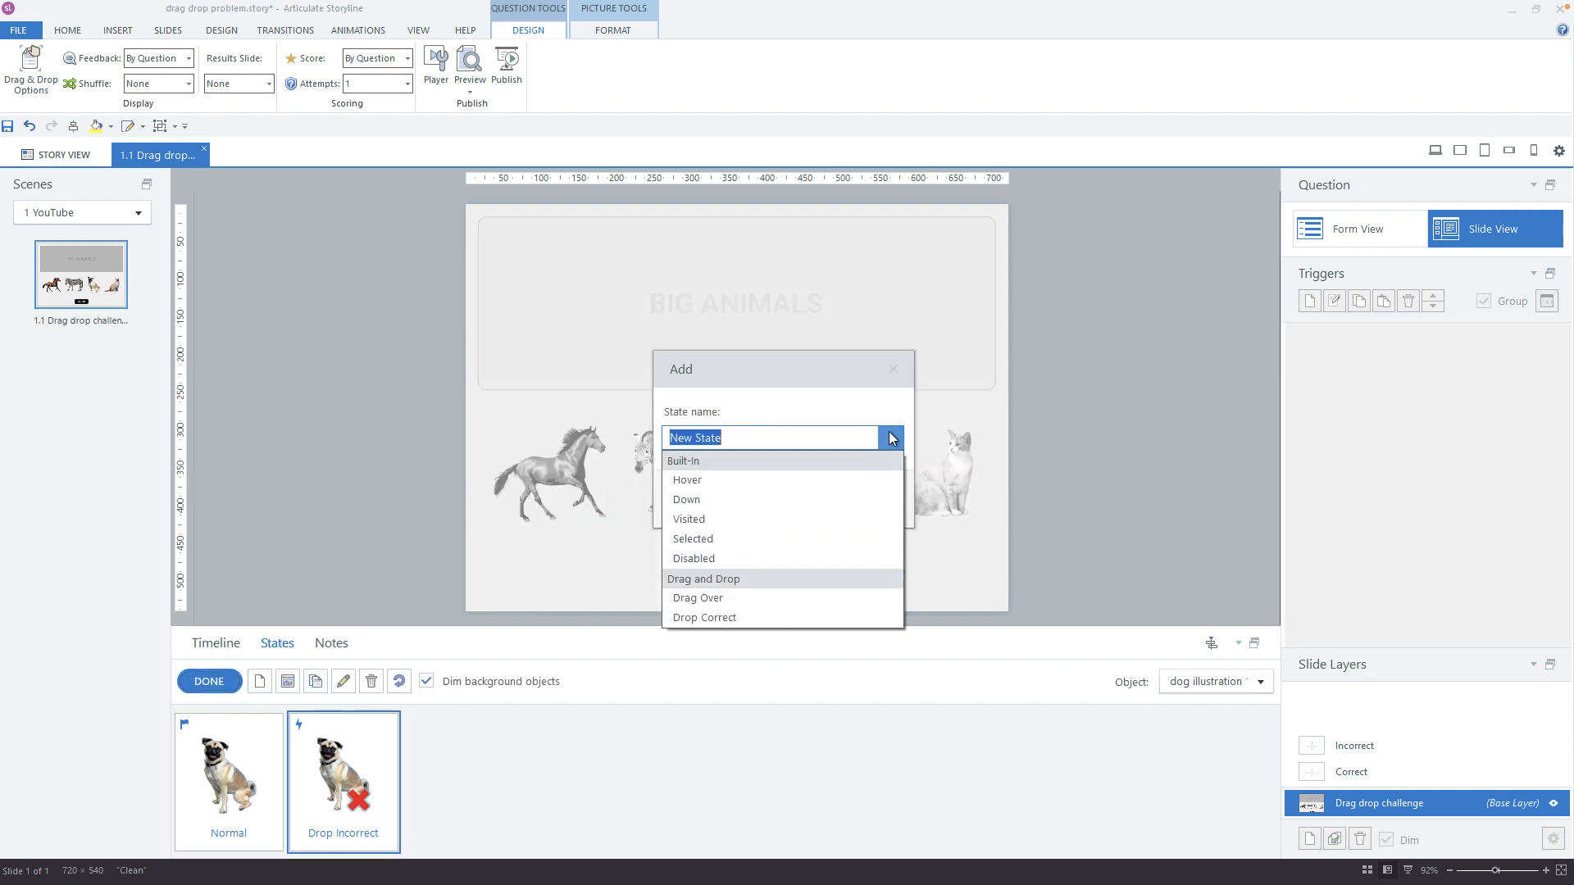
click(755, 618)
click(794, 499)
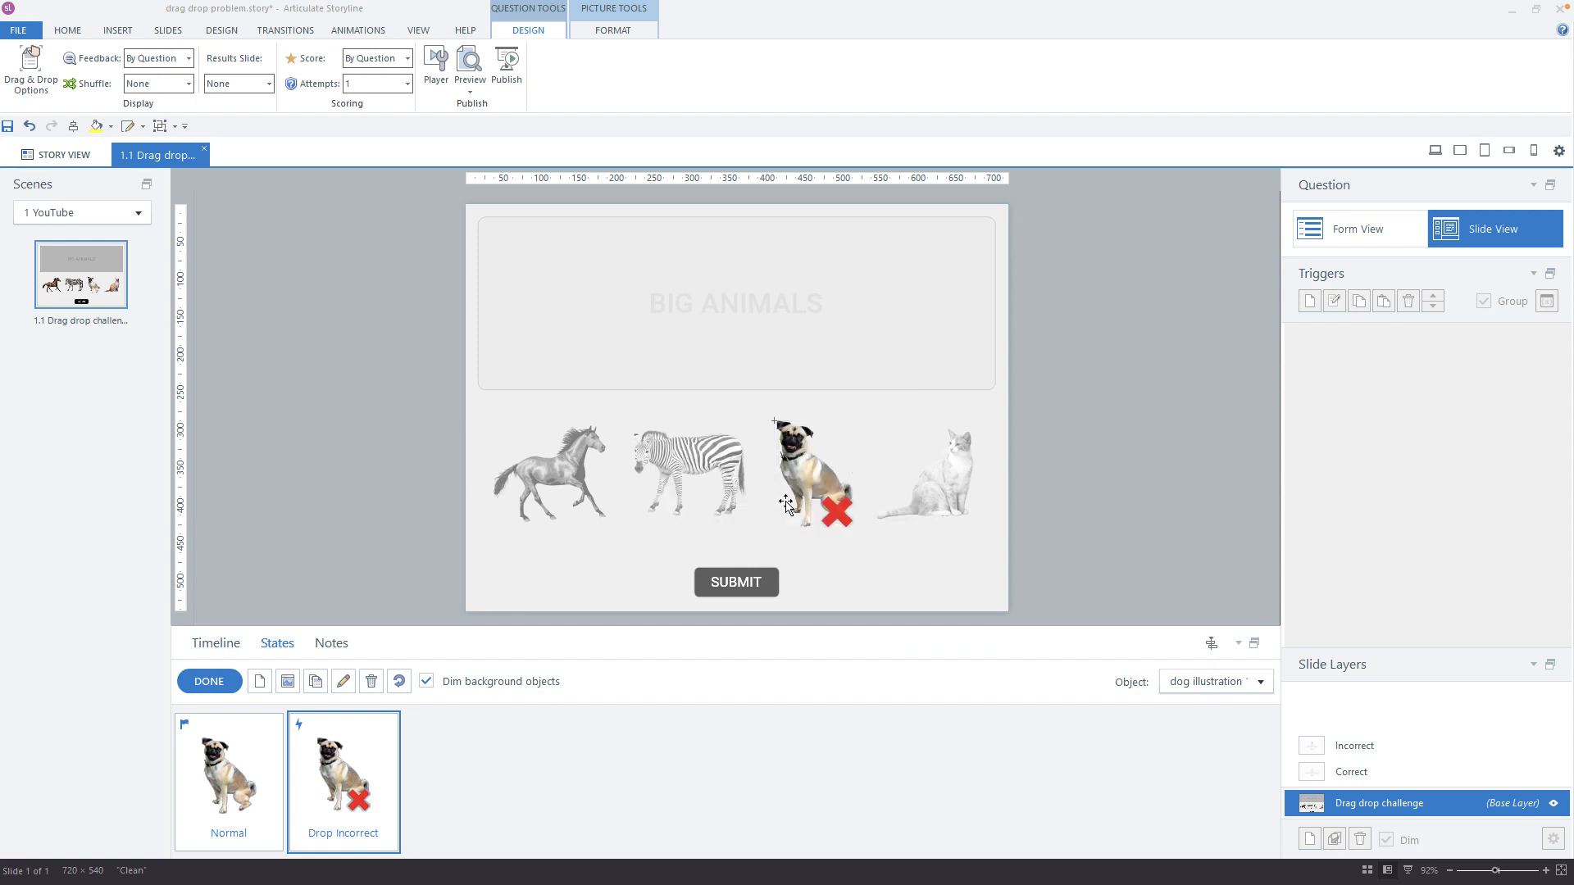
click(389, 763)
click(372, 681)
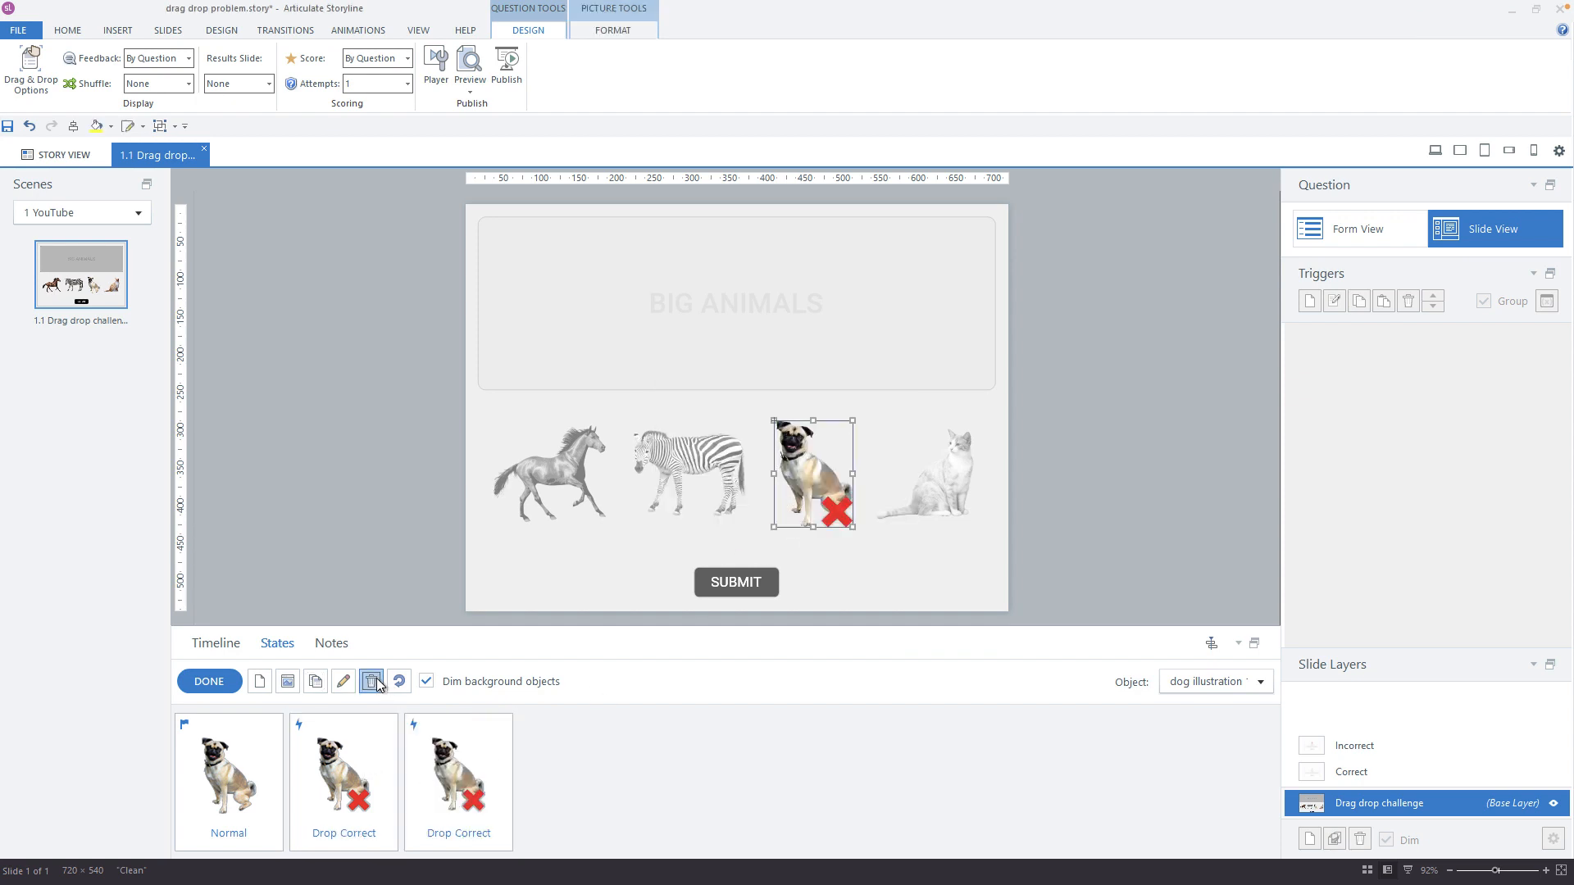
click(237, 682)
Step: Give the cat a Drop Correct state copied from its Drop Incorrect state, and delete the Drop Incorrect state
key(Tab)
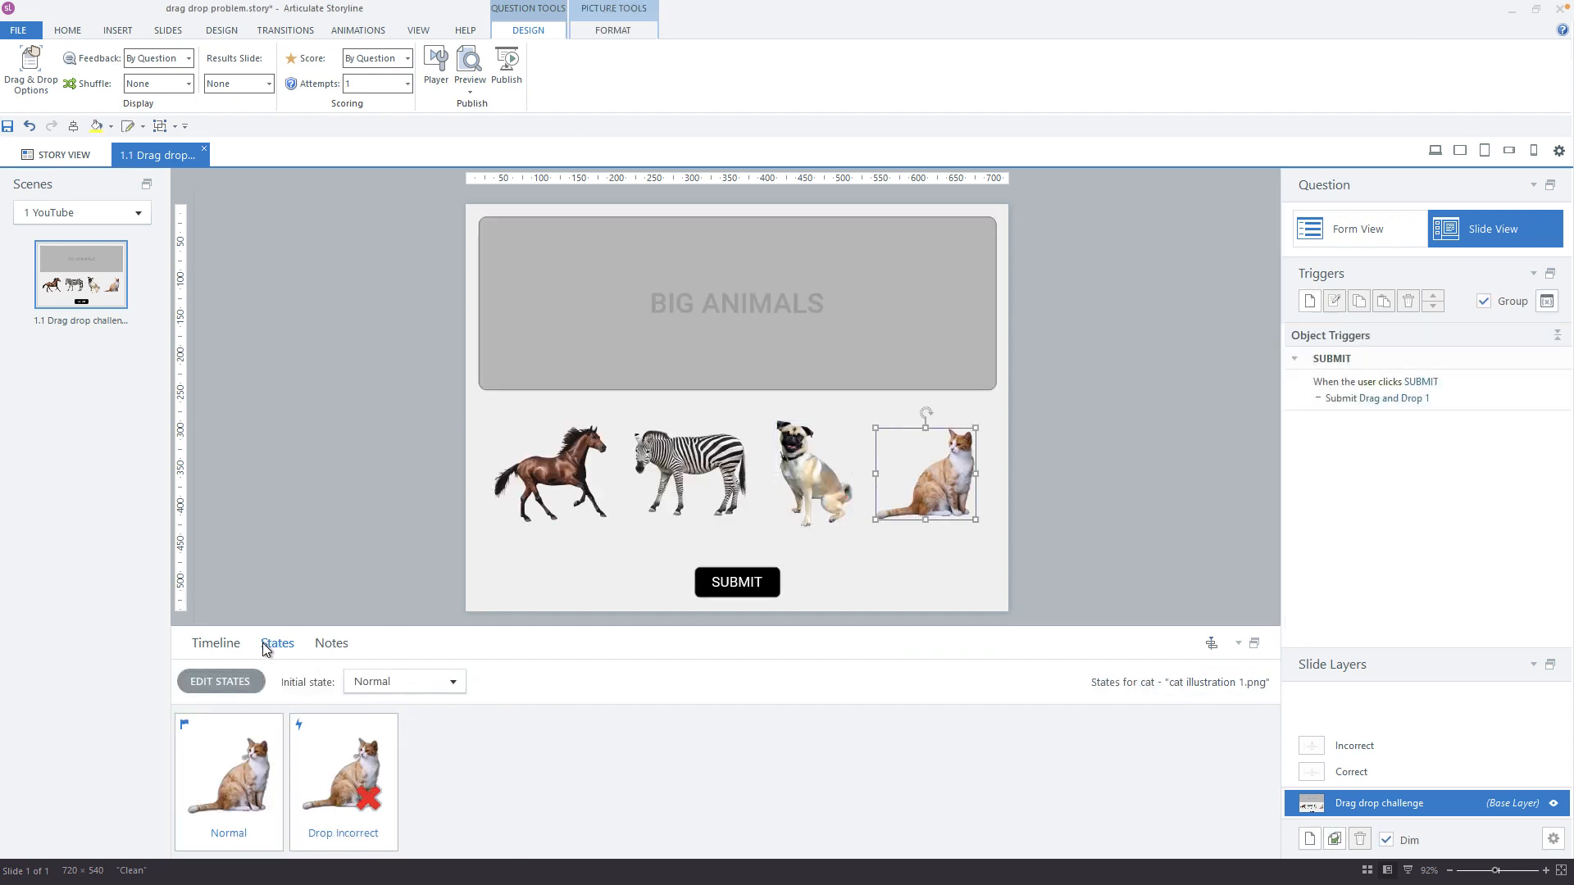
click(229, 677)
click(309, 745)
click(316, 681)
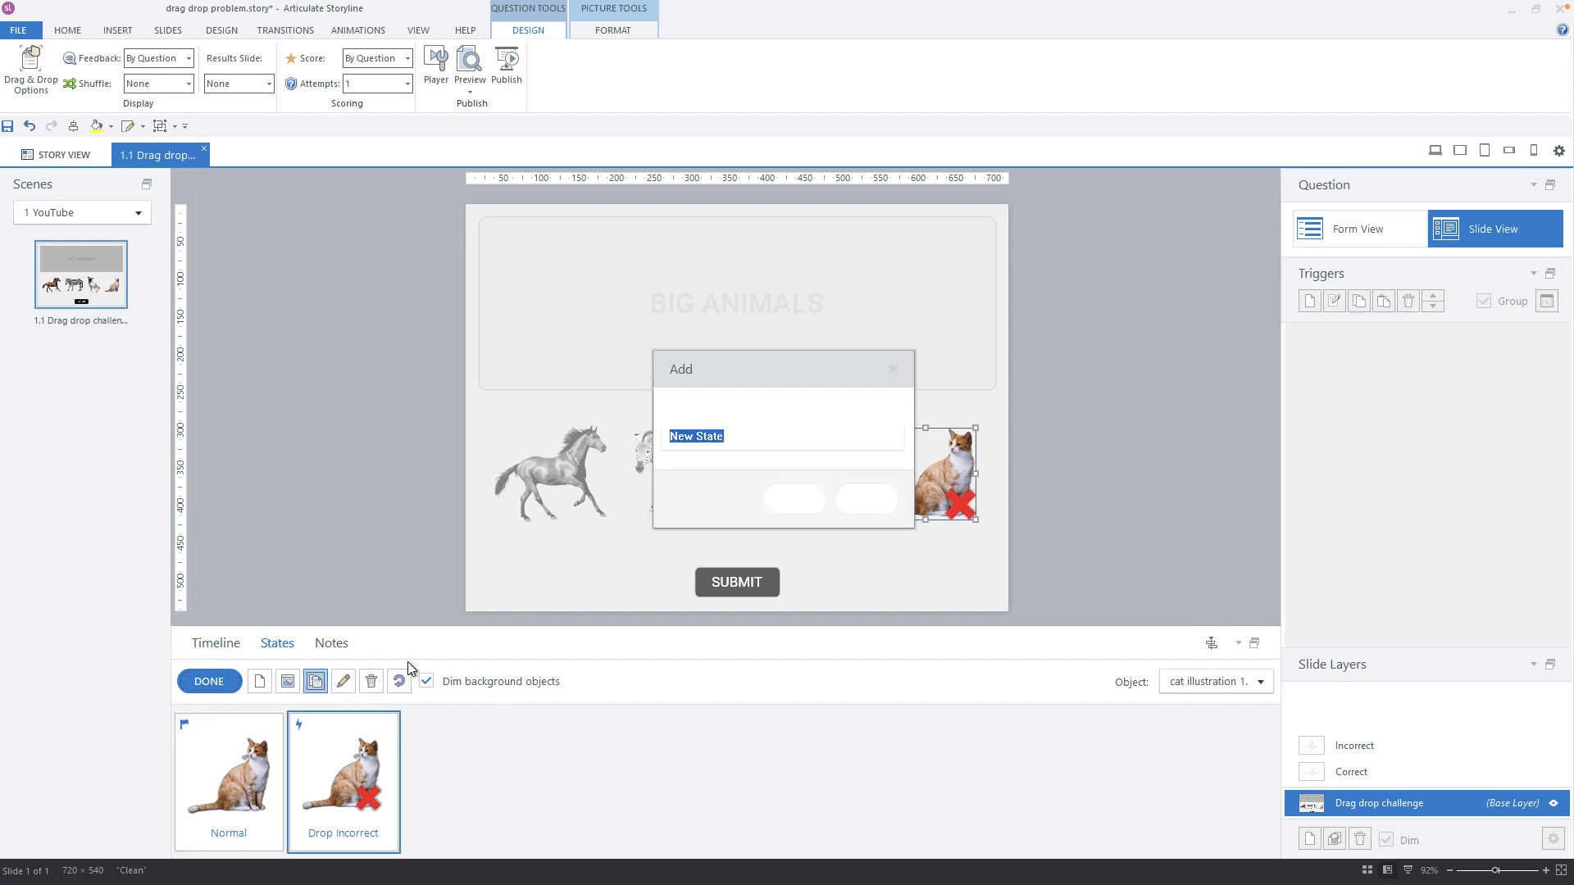
click(890, 438)
click(751, 618)
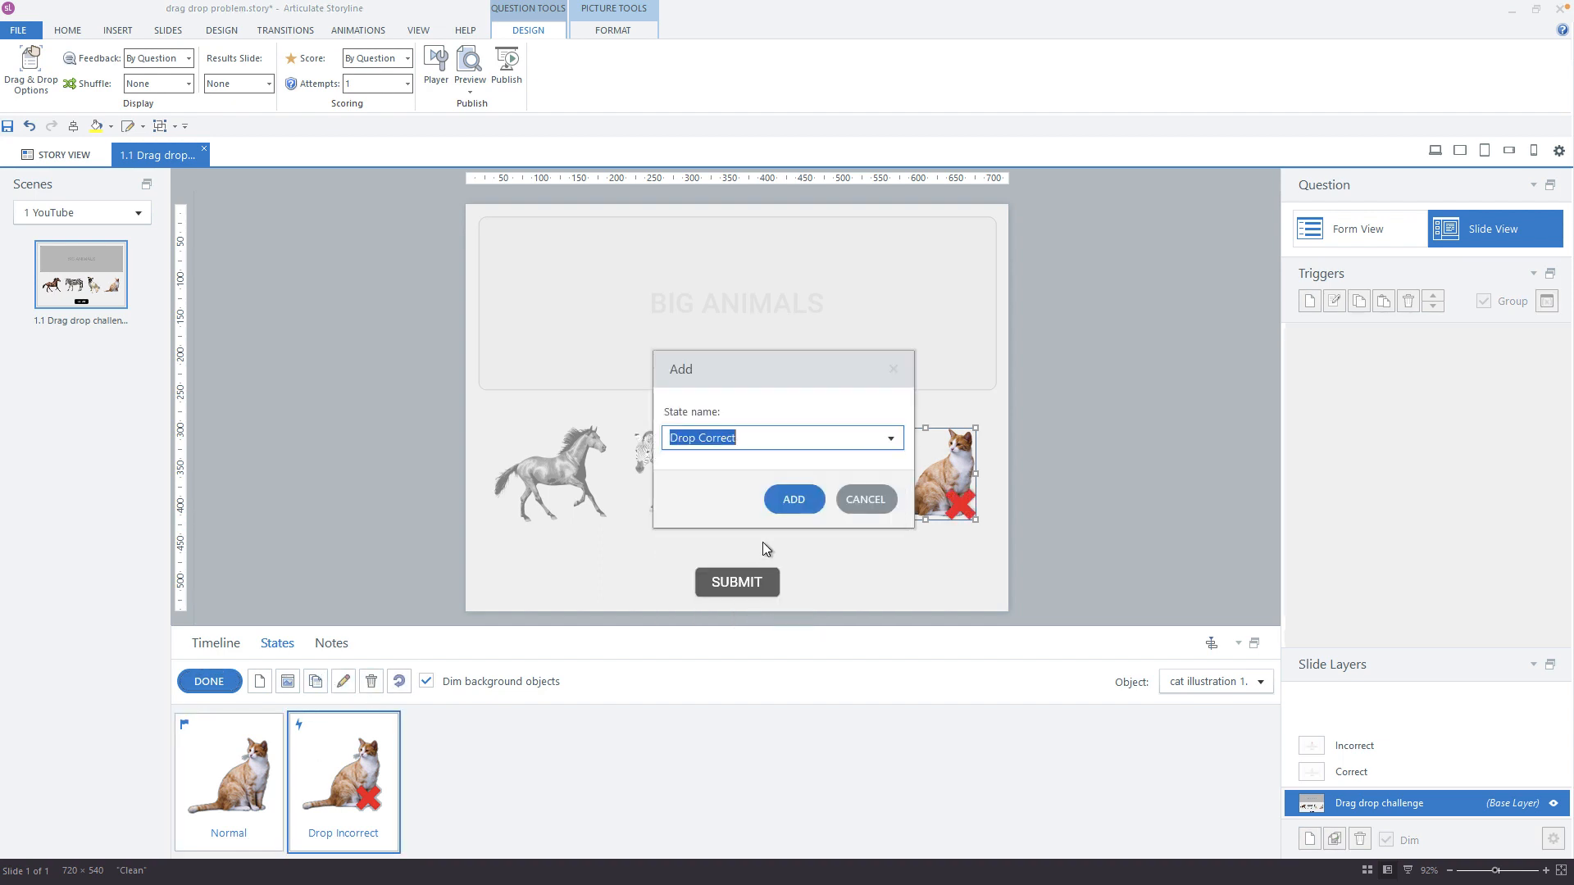
click(789, 495)
click(349, 791)
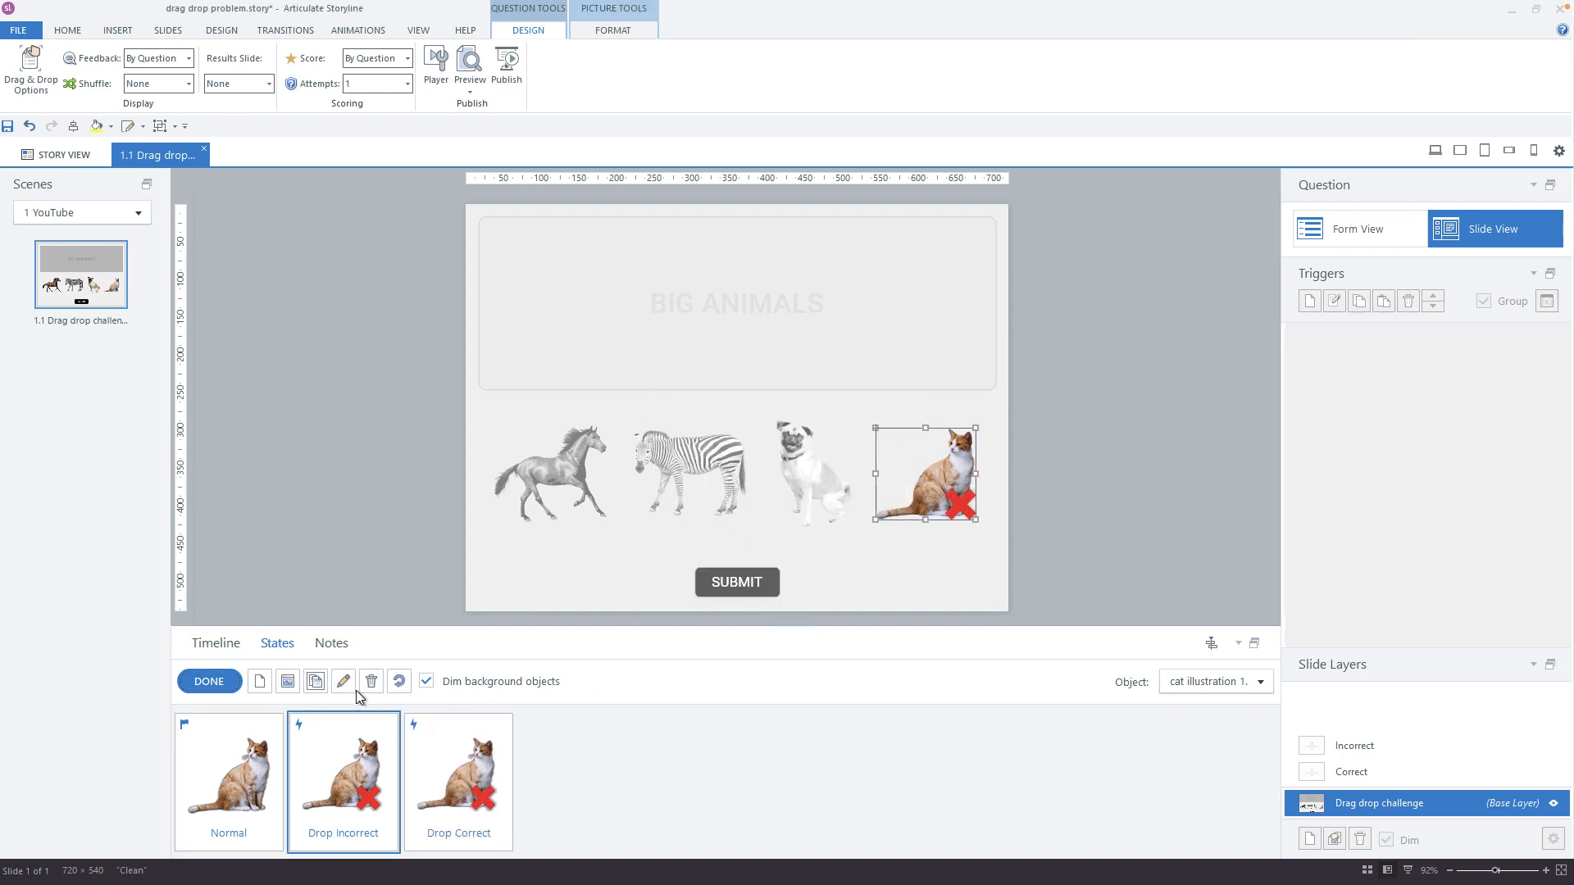
click(372, 682)
click(240, 684)
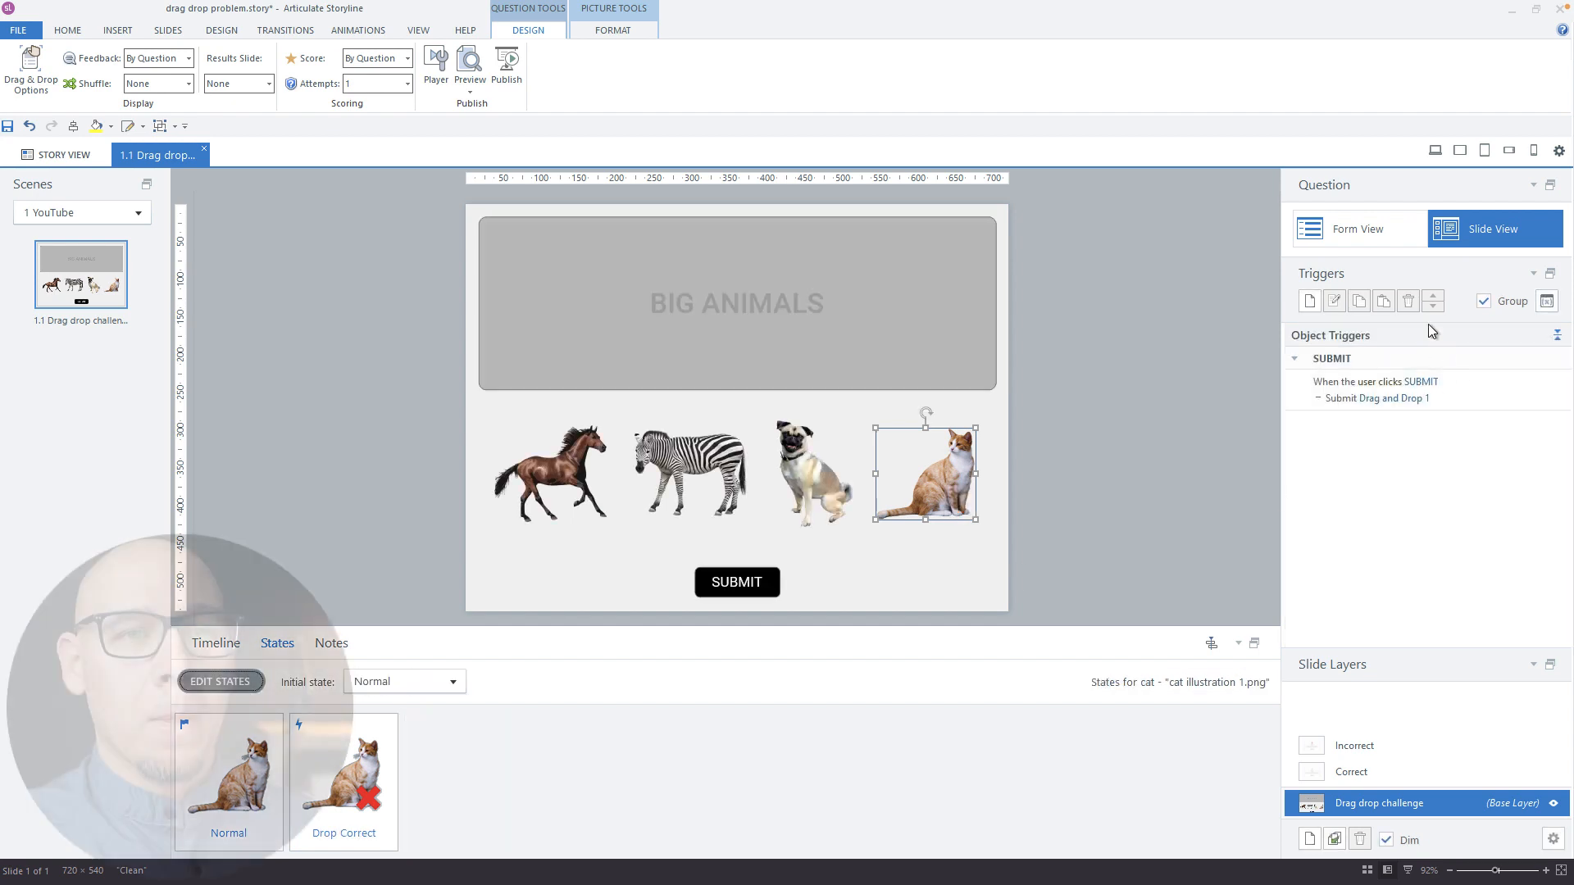
Step: Assign Drop - "Rectangle" as the drop target for both the cat and the dog
click(1392, 235)
click(824, 341)
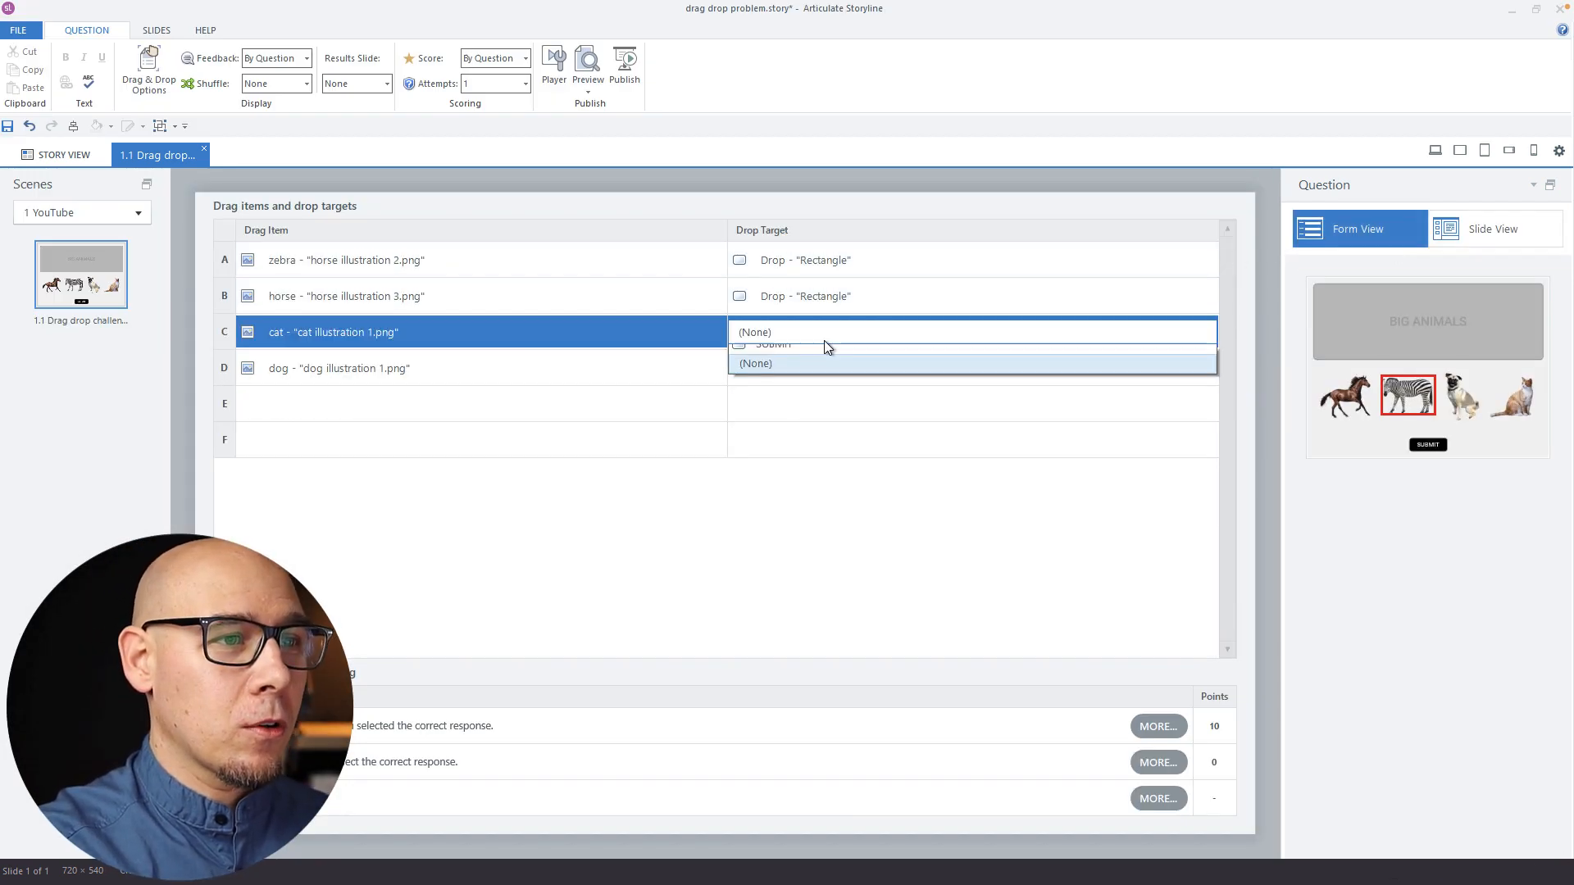
click(820, 354)
click(795, 361)
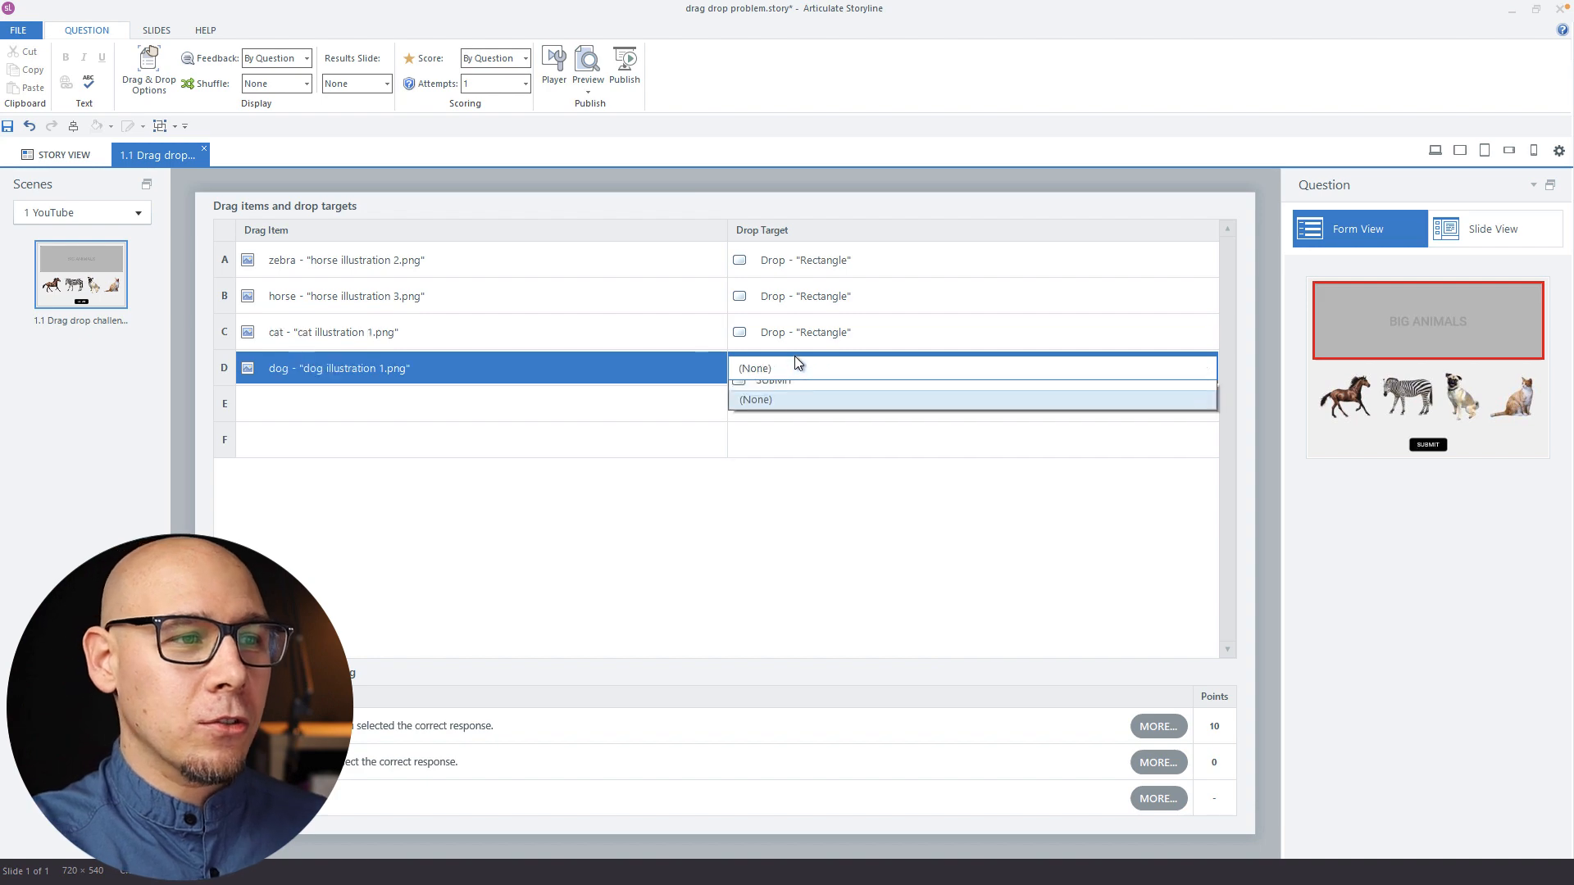
click(801, 391)
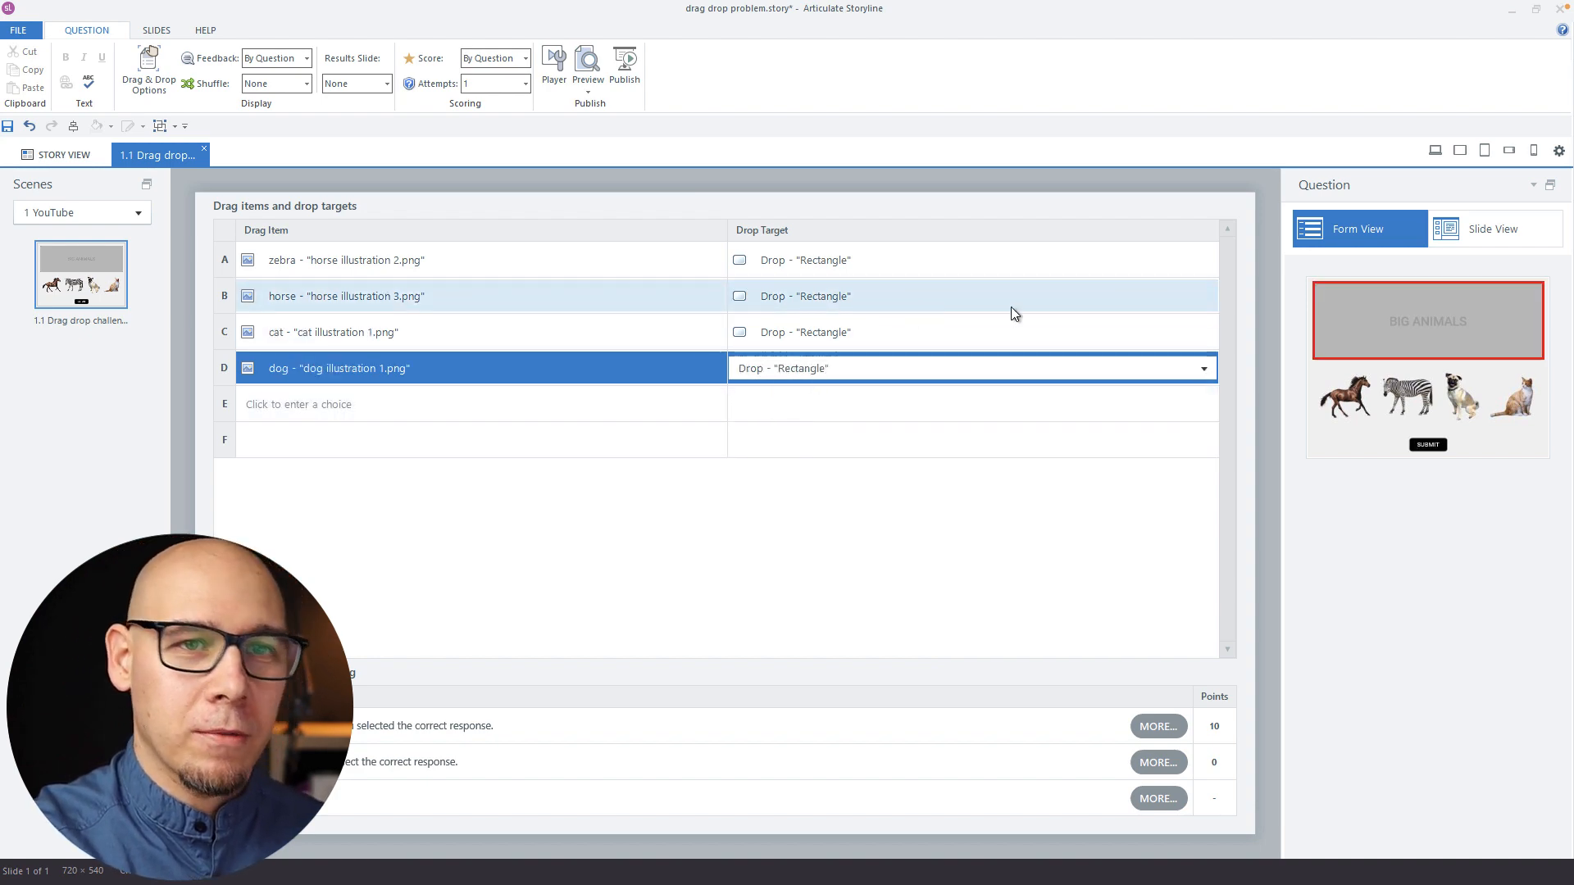
Step: Preview the slide, place the zebra, dog and horse in the big animals area, submit, and dismiss the feedback
click(1459, 231)
key(F12)
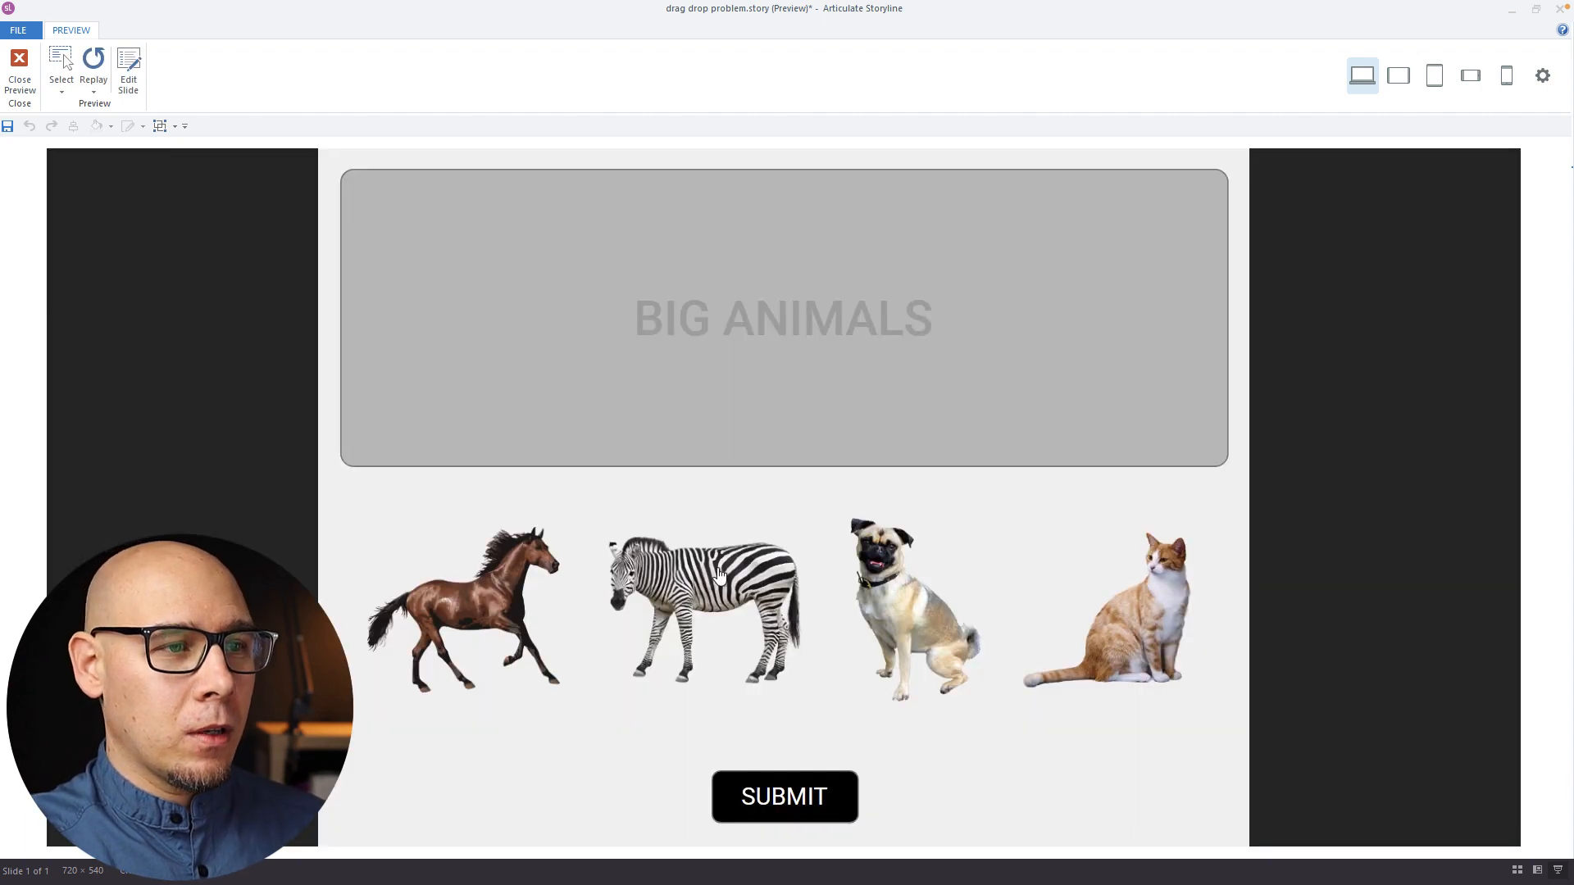
drag(719, 574, 683, 301)
drag(896, 600, 920, 325)
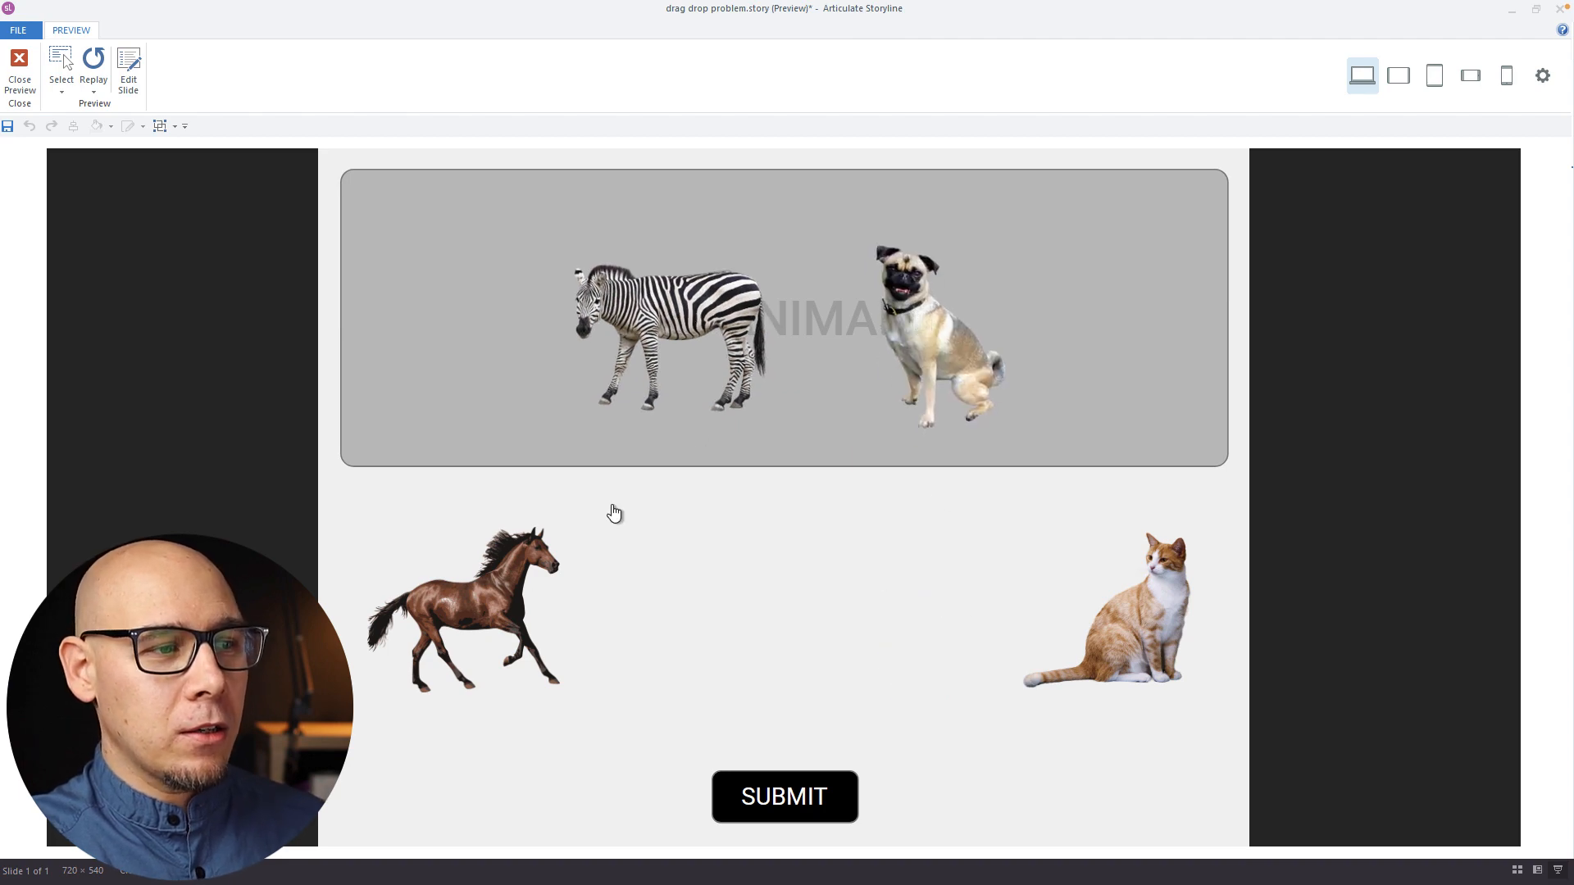
drag(513, 605, 517, 344)
click(805, 772)
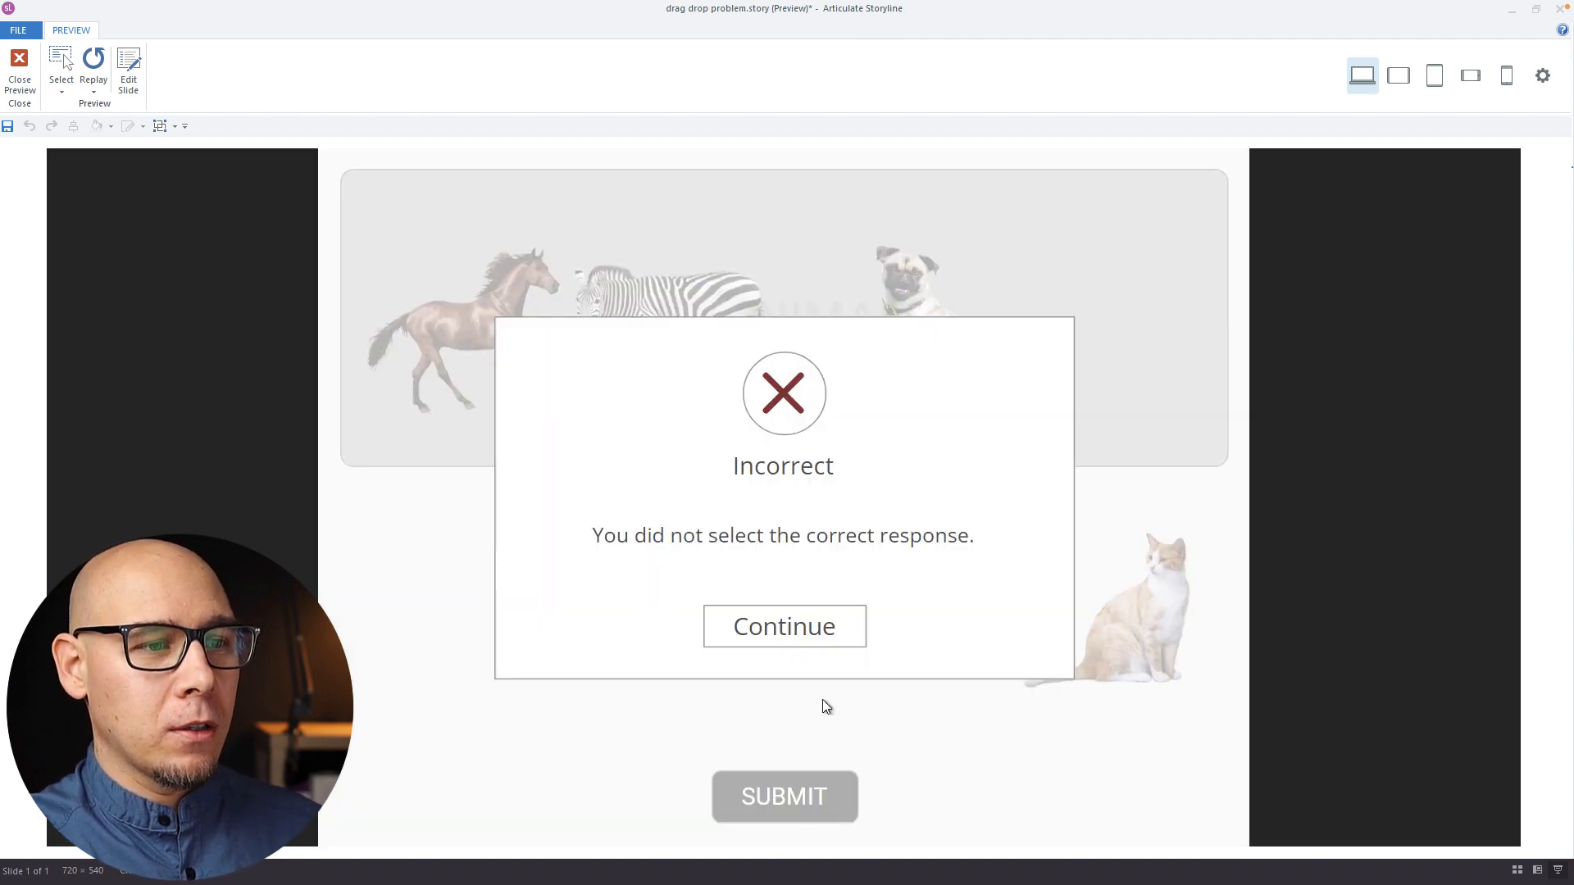
click(794, 632)
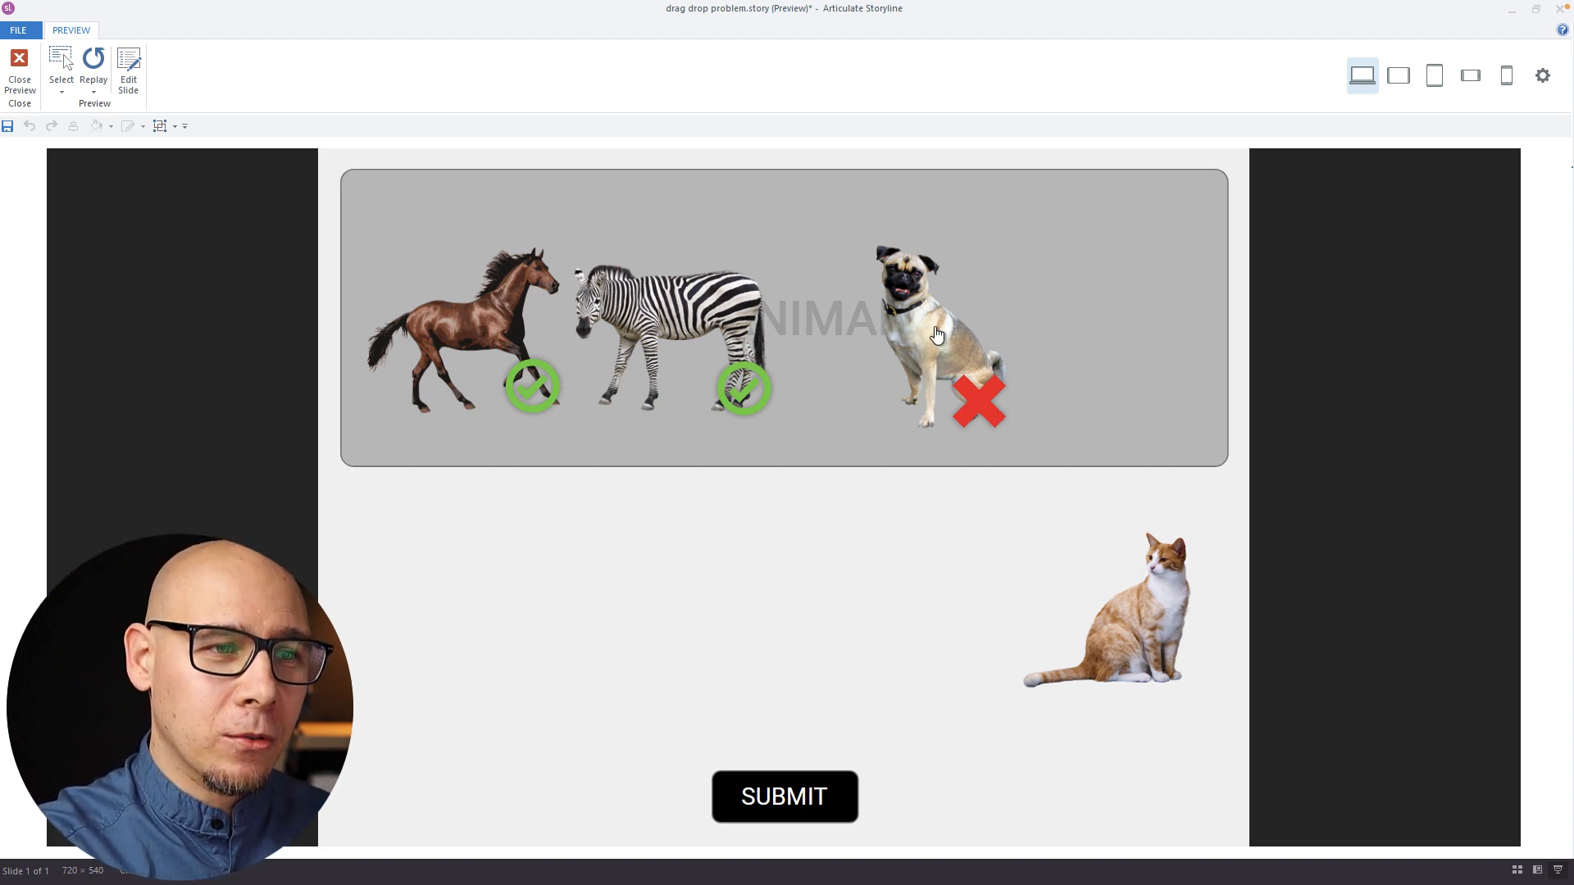
Step: Move the dog out of the big animals area, resubmit with only the horse and zebra, and close the preview
drag(931, 340, 883, 615)
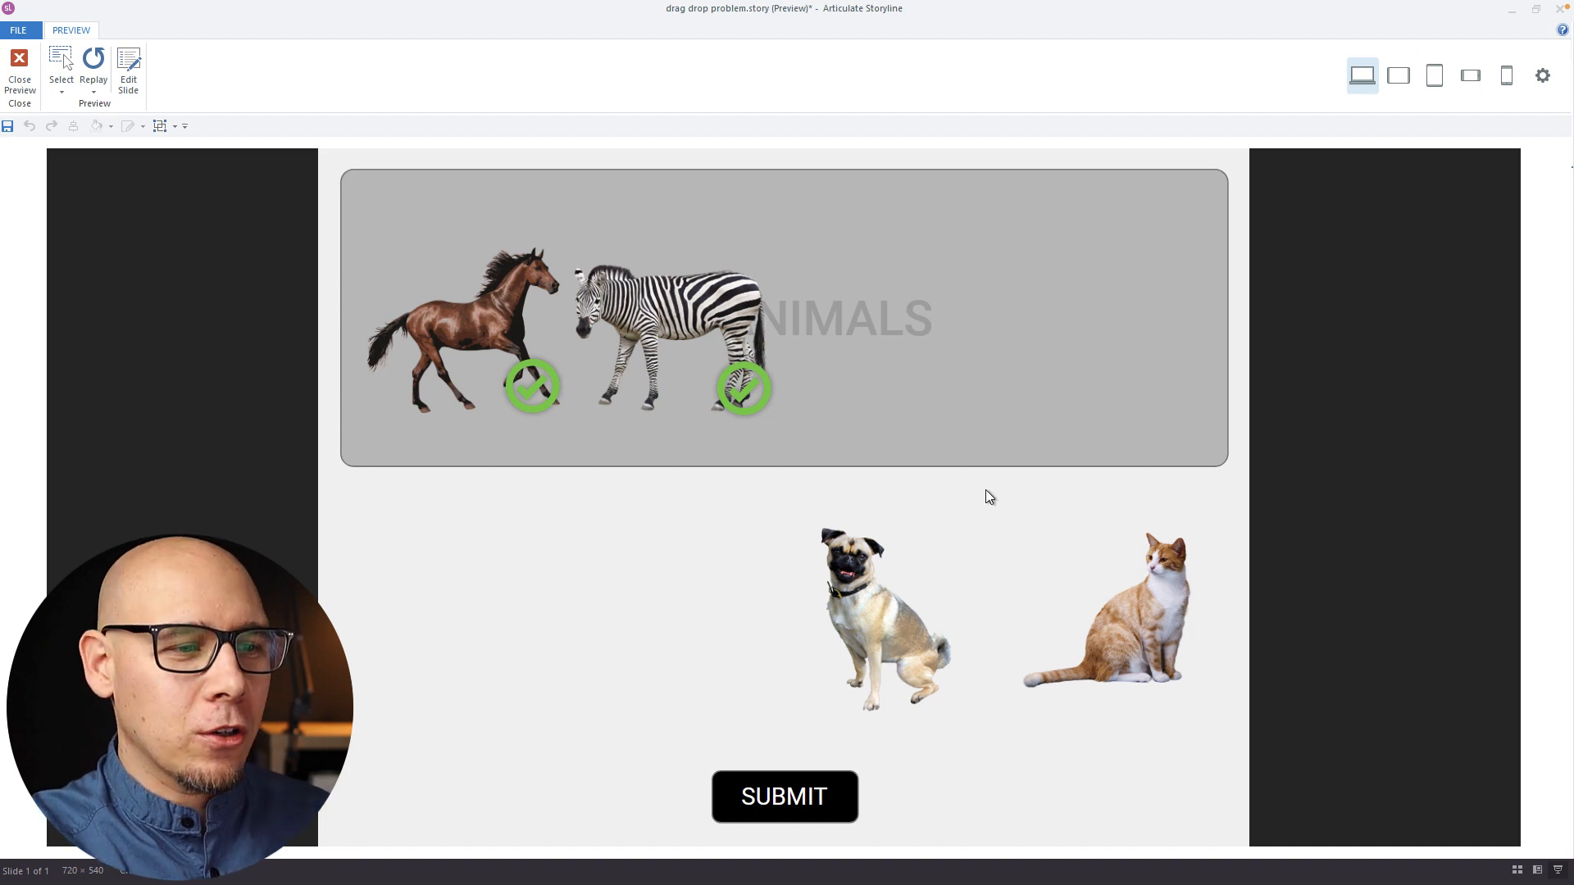
click(805, 799)
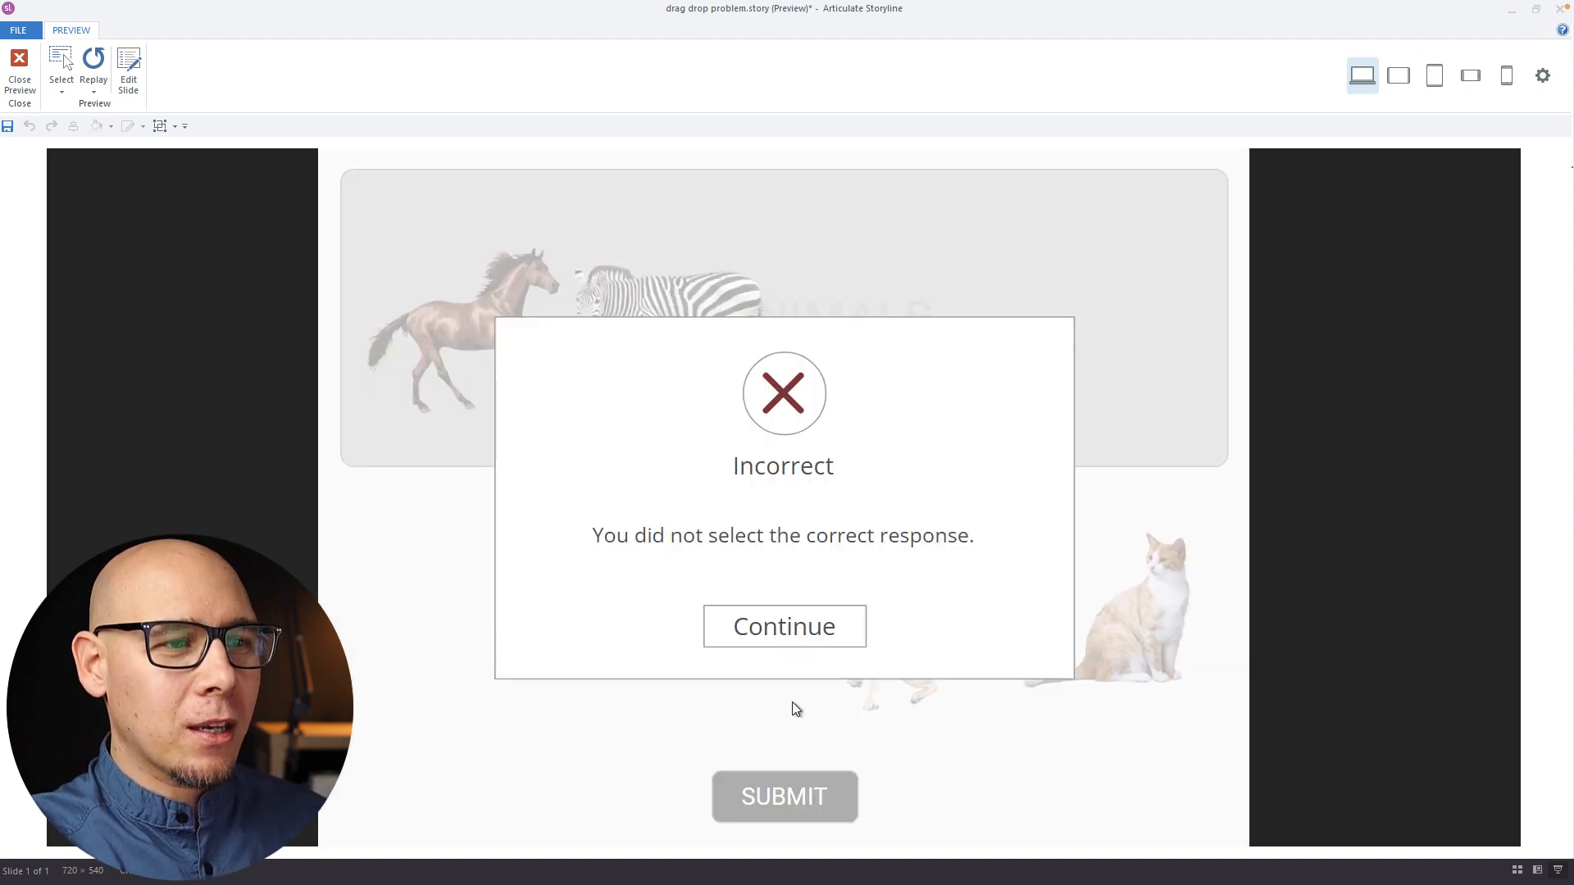
click(804, 635)
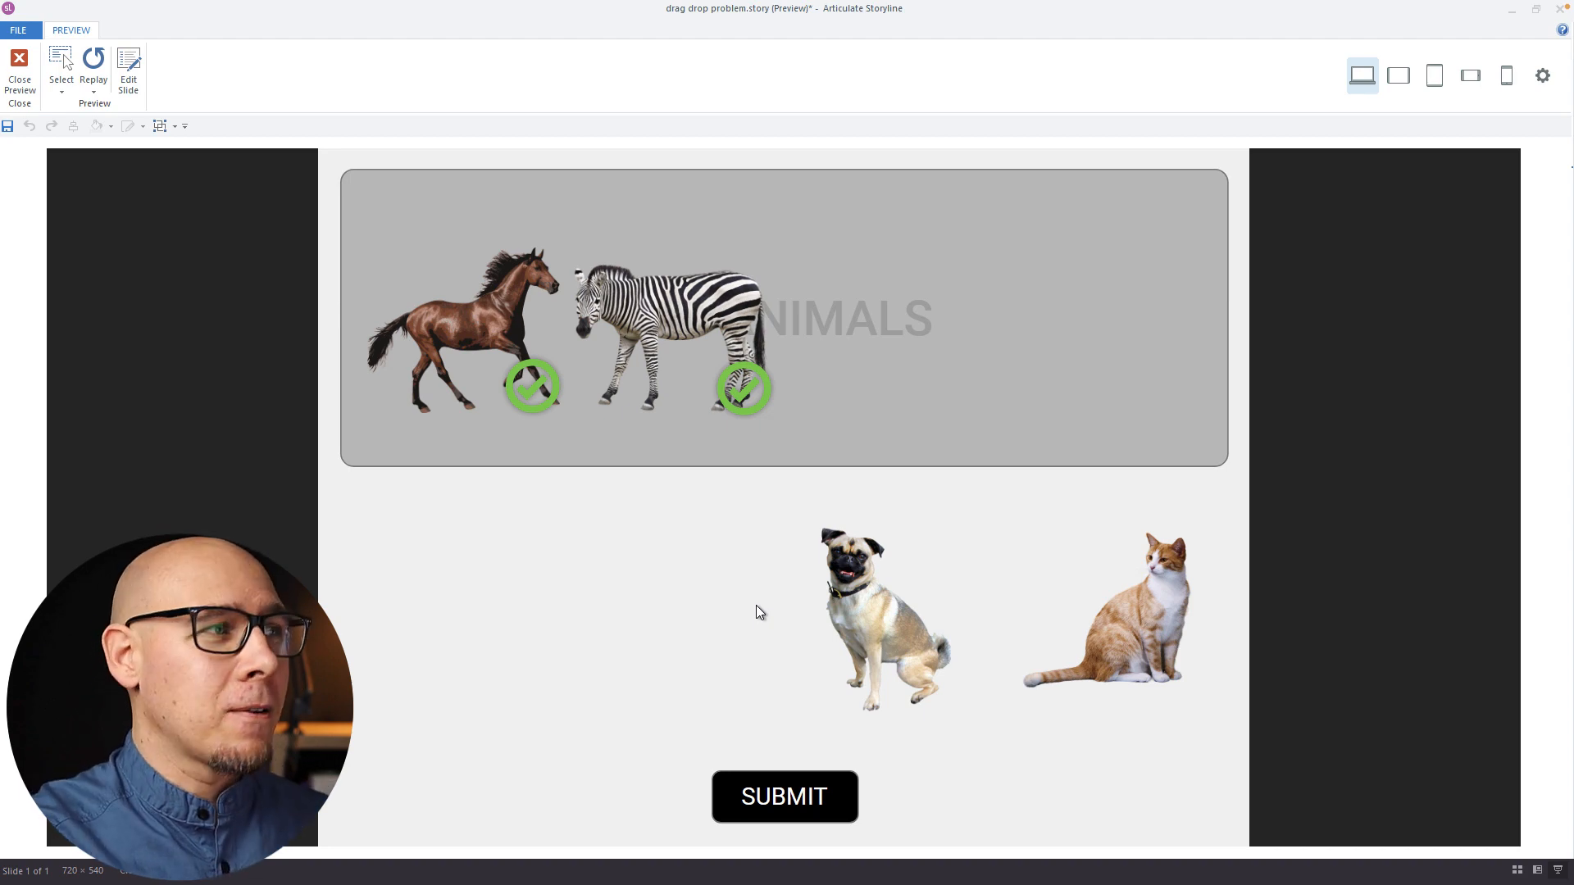
click(22, 59)
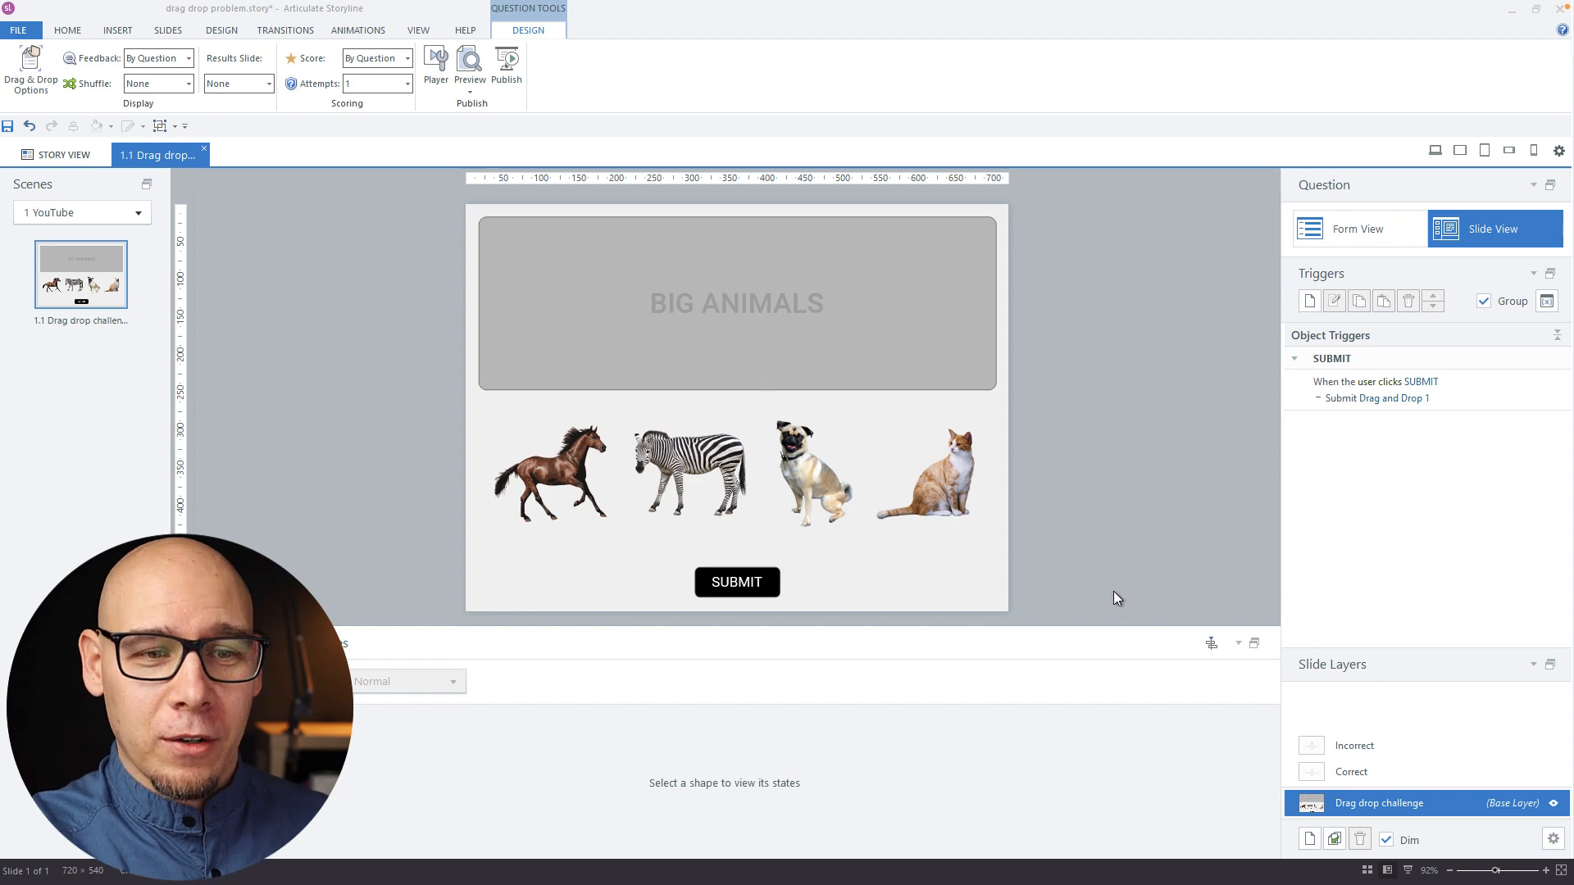
Step: Set the question's attempts to Unlimited and return to the slide view
click(1346, 244)
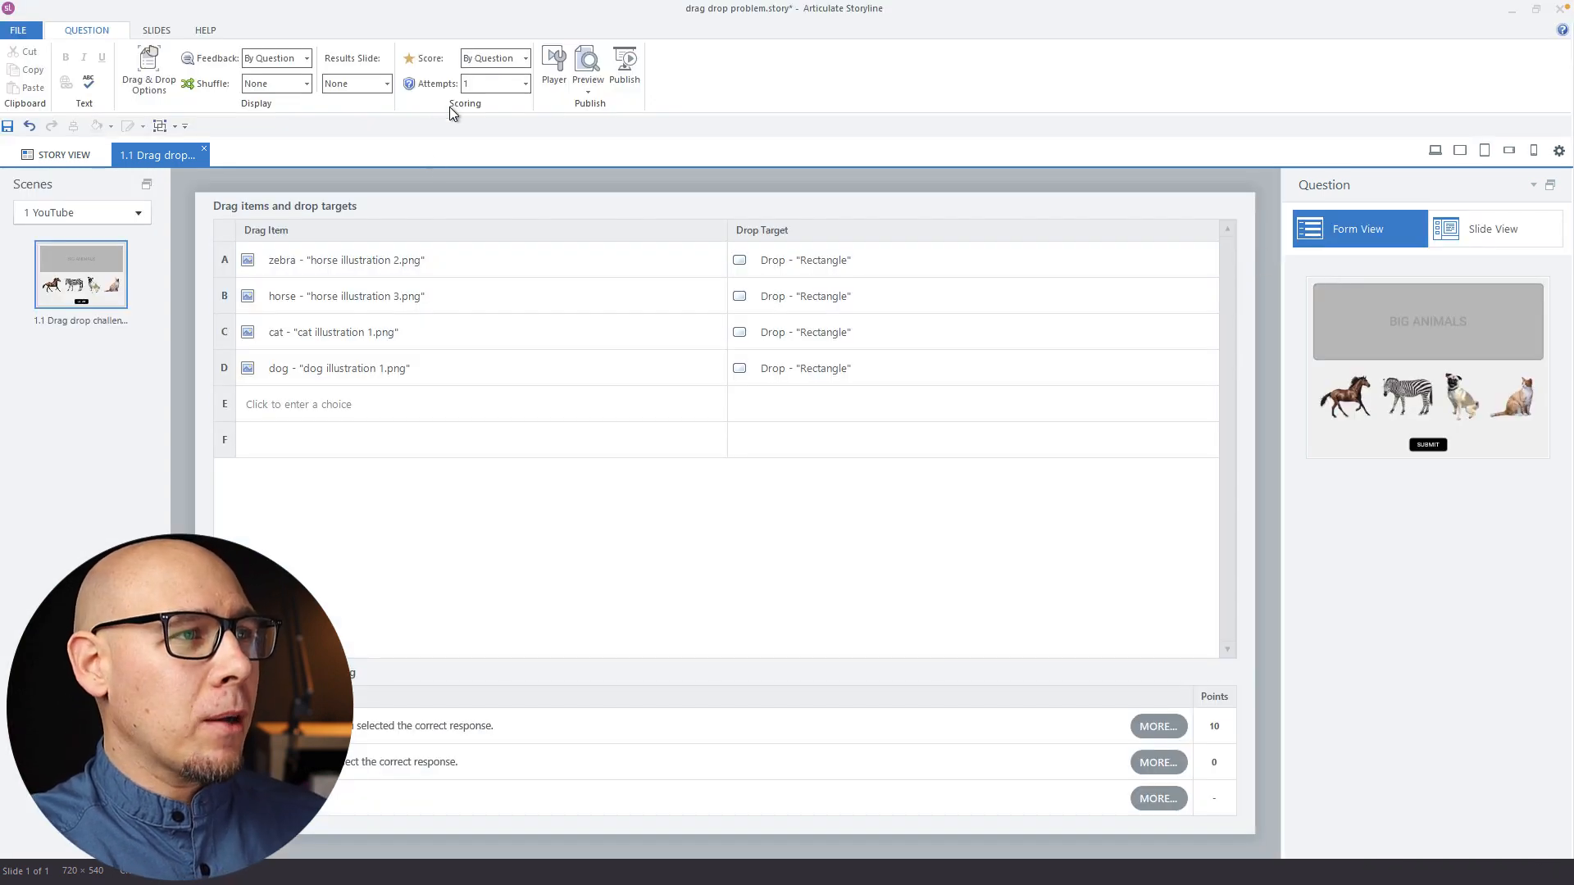
click(524, 83)
click(477, 312)
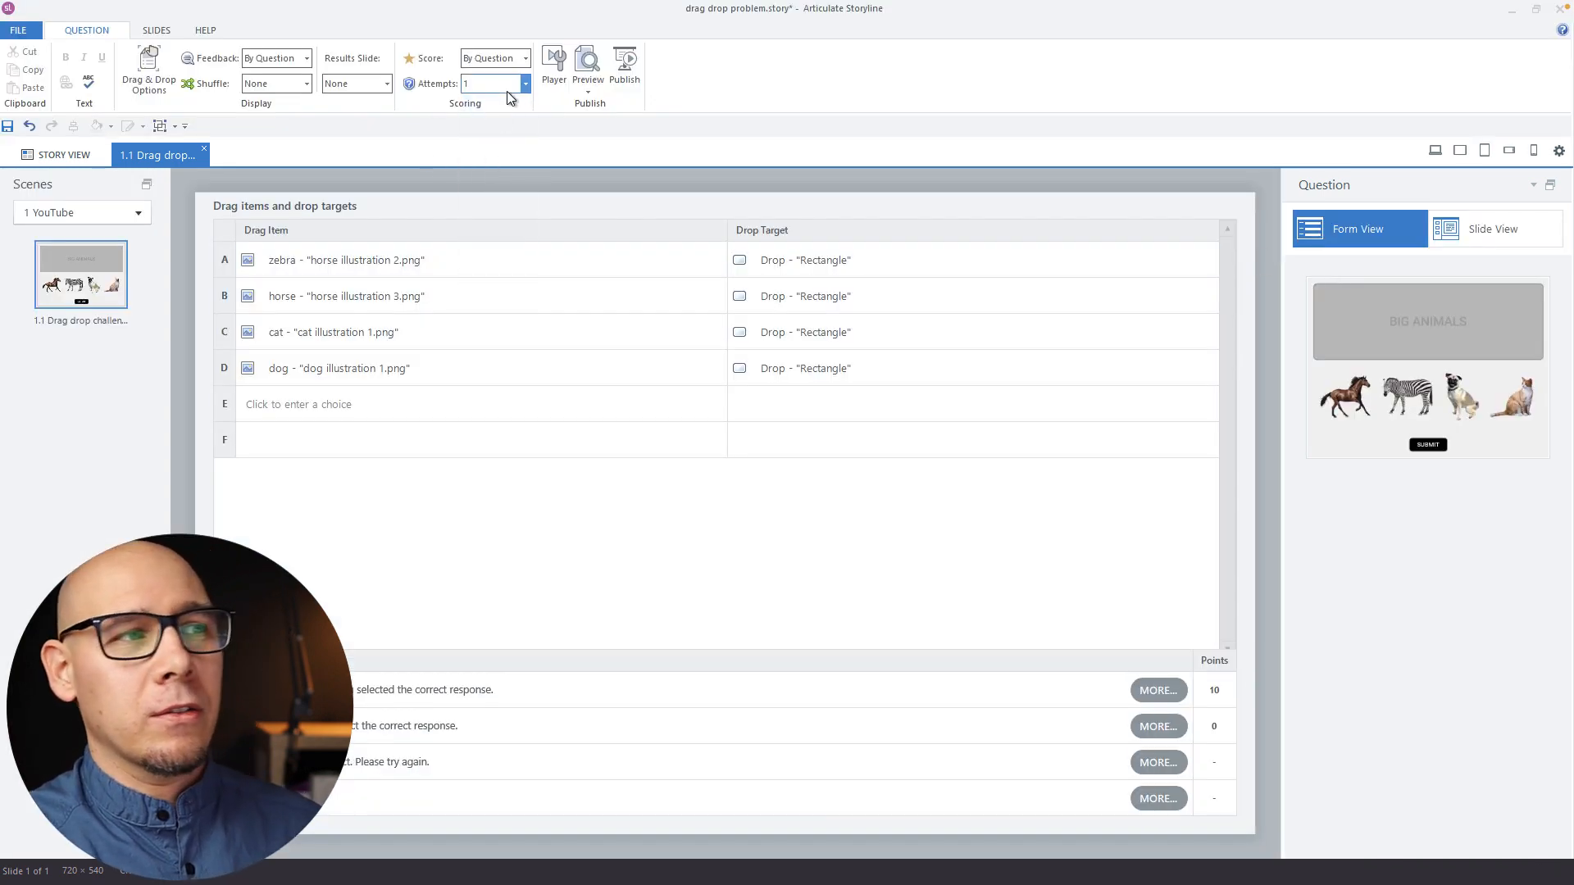
click(1494, 221)
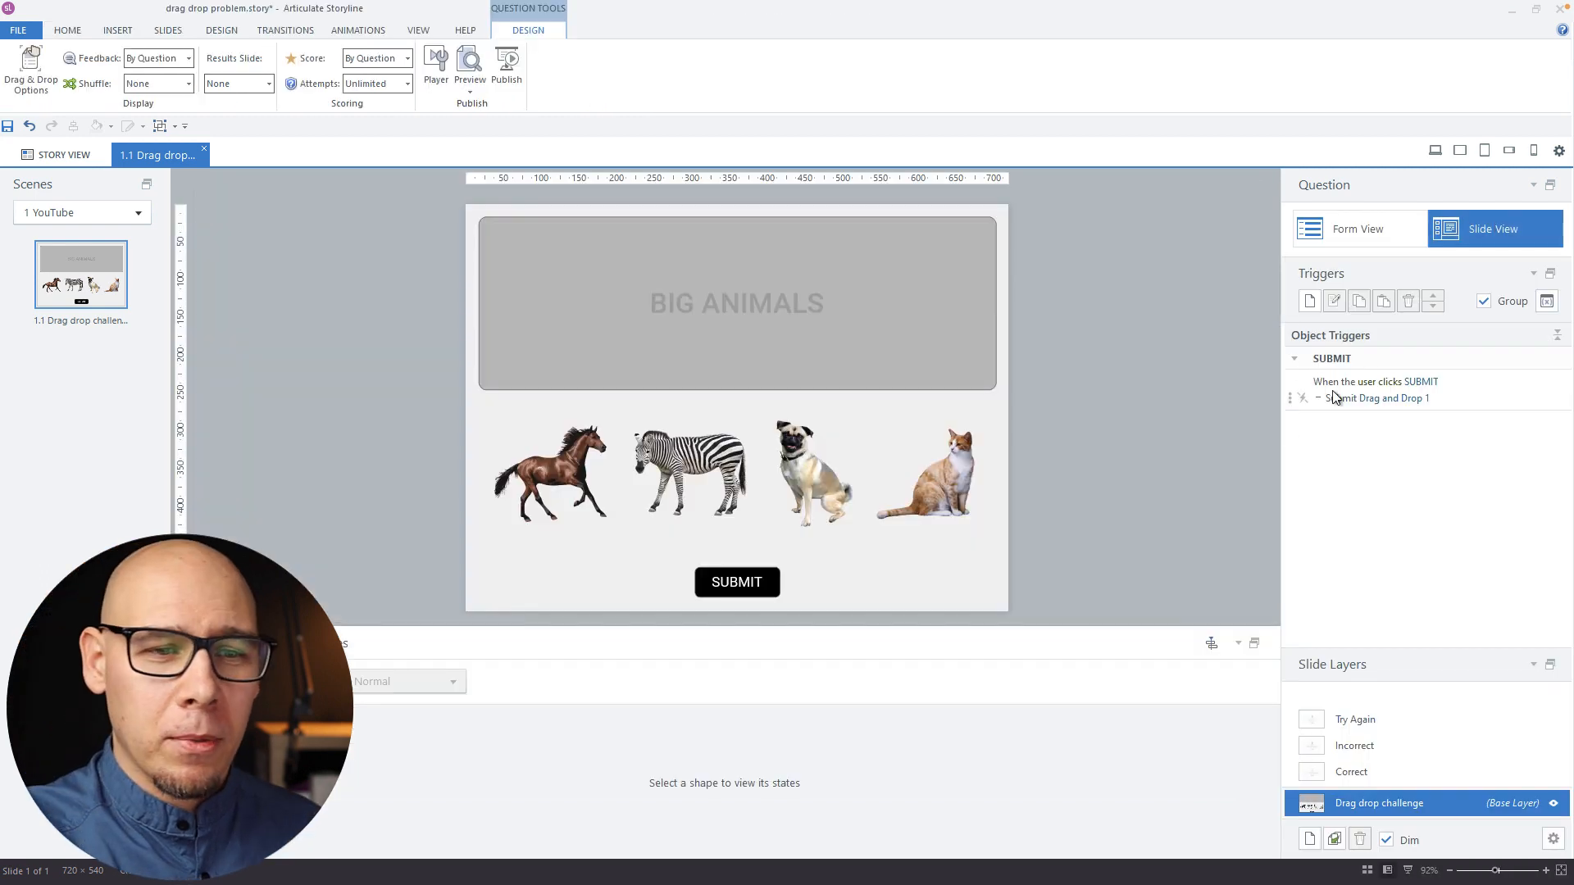
Step: Start a new trigger on the Try Again layer that shows the Correct layer when the timeline starts on this layer
click(1380, 721)
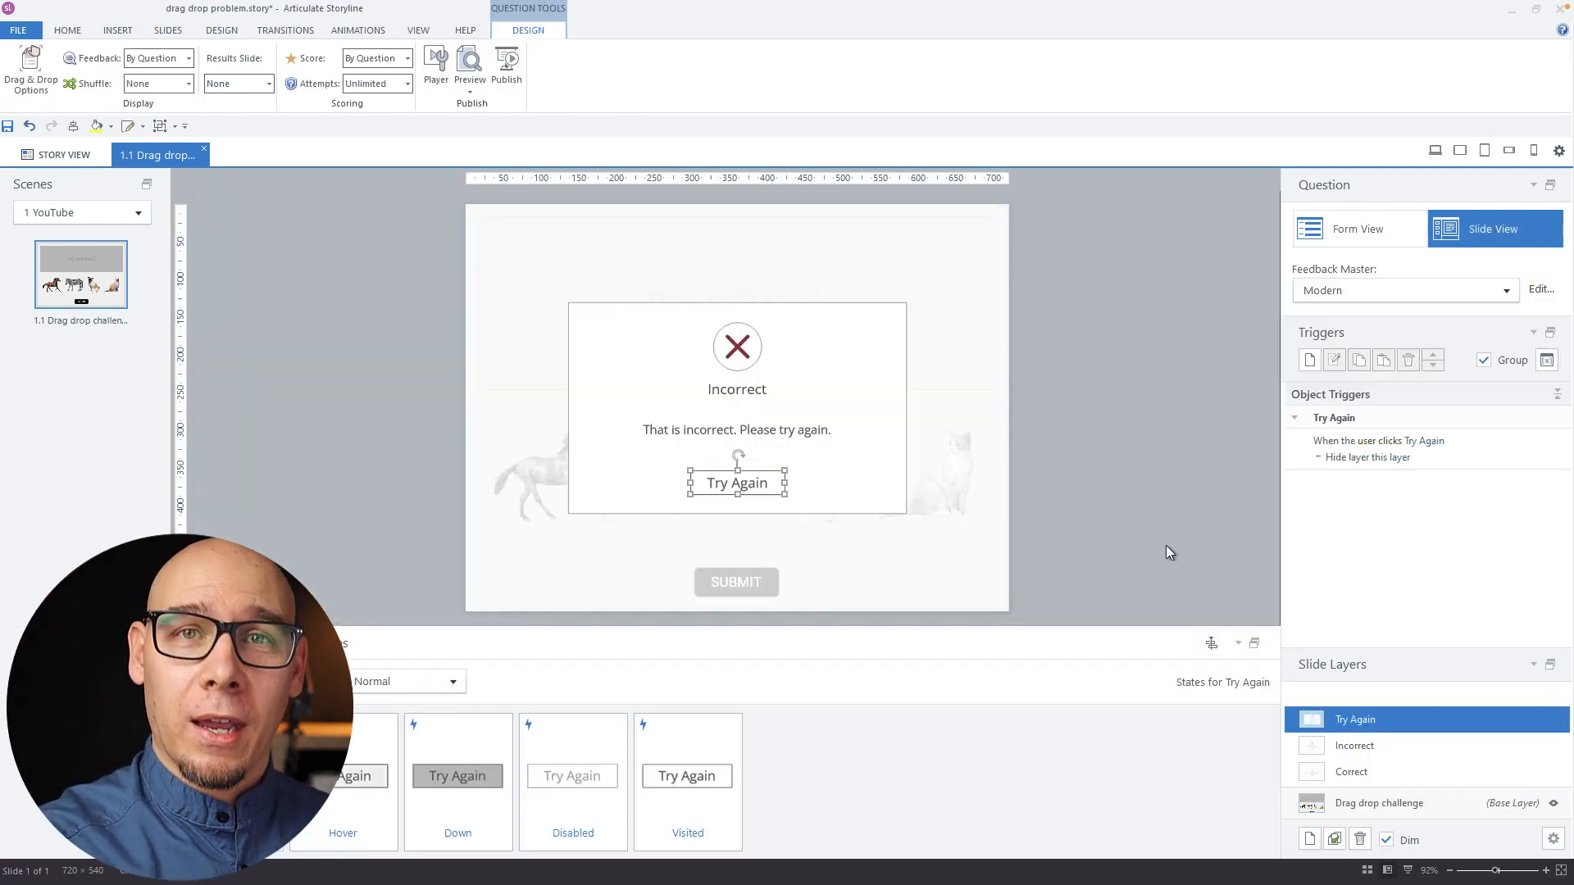
click(1157, 522)
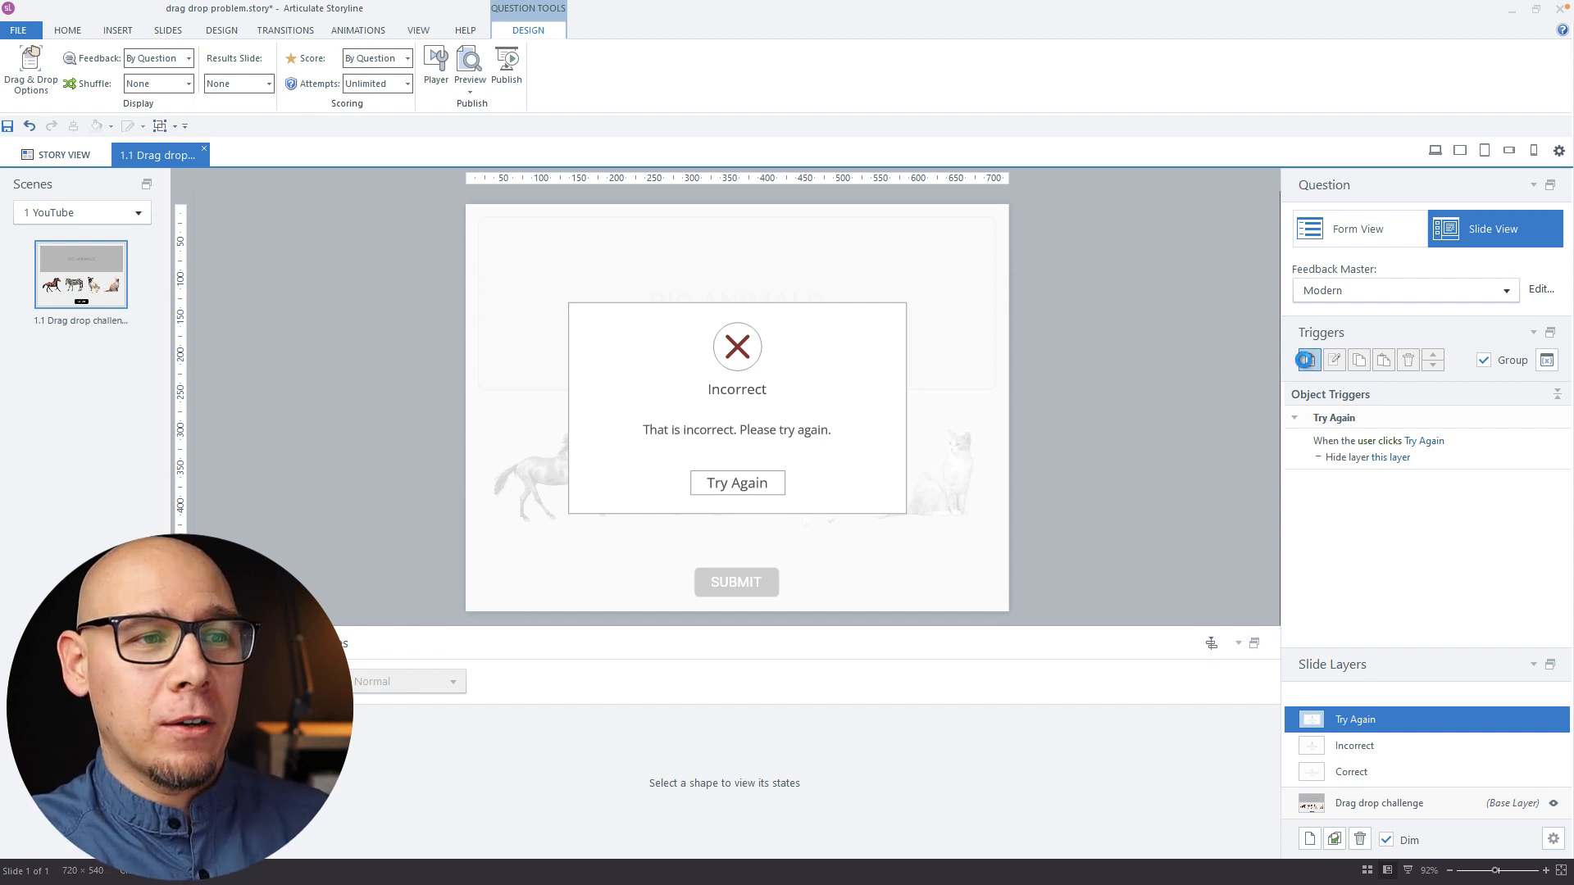
click(1308, 360)
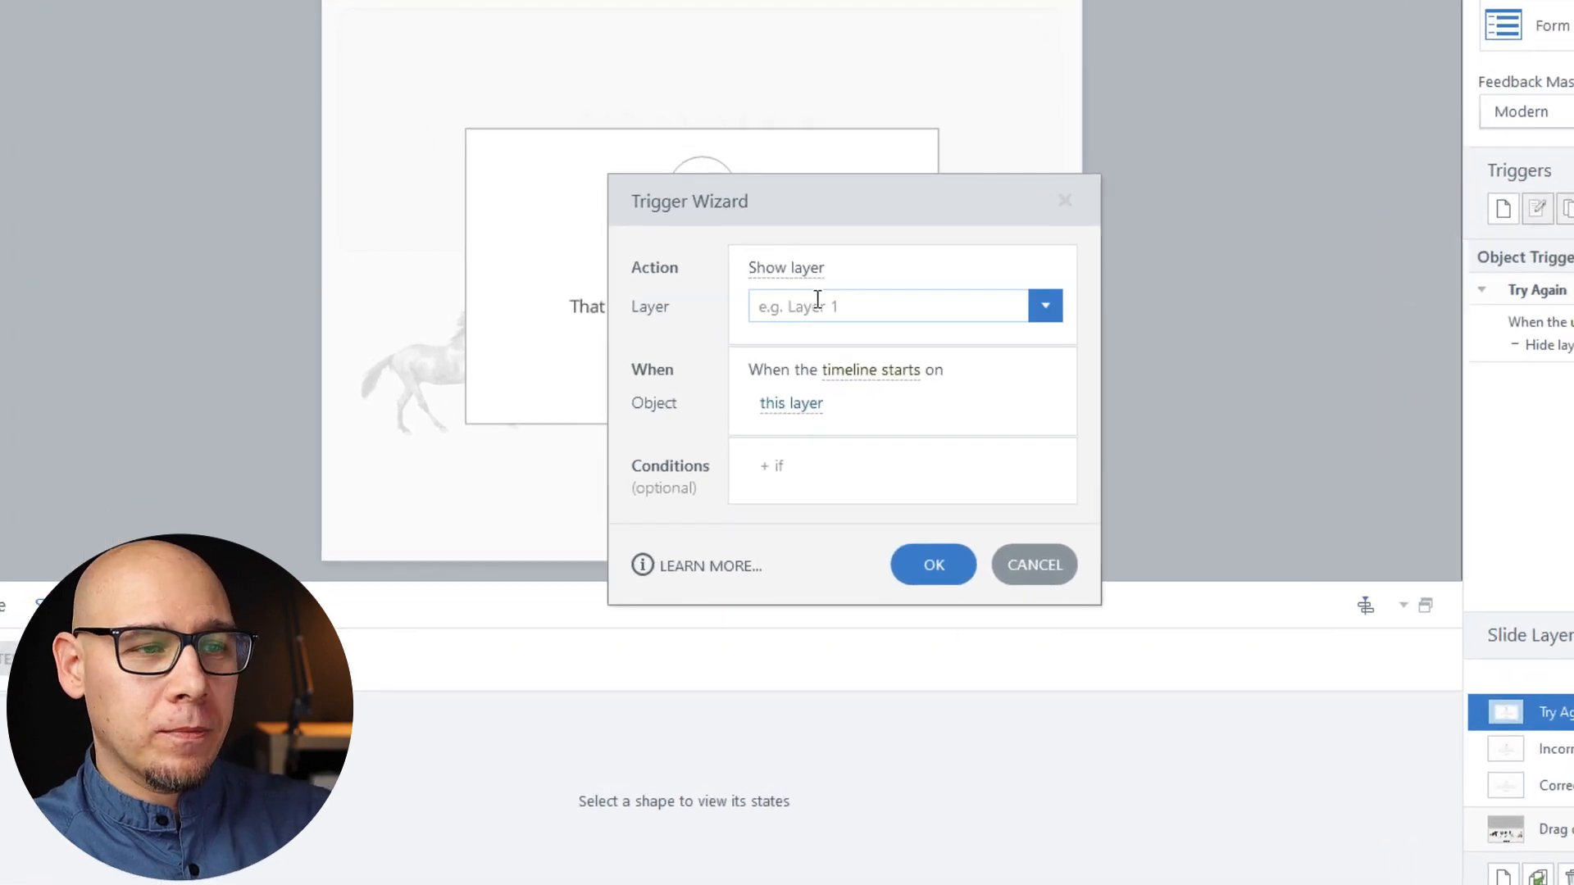
click(816, 299)
text(co)
key(Return)
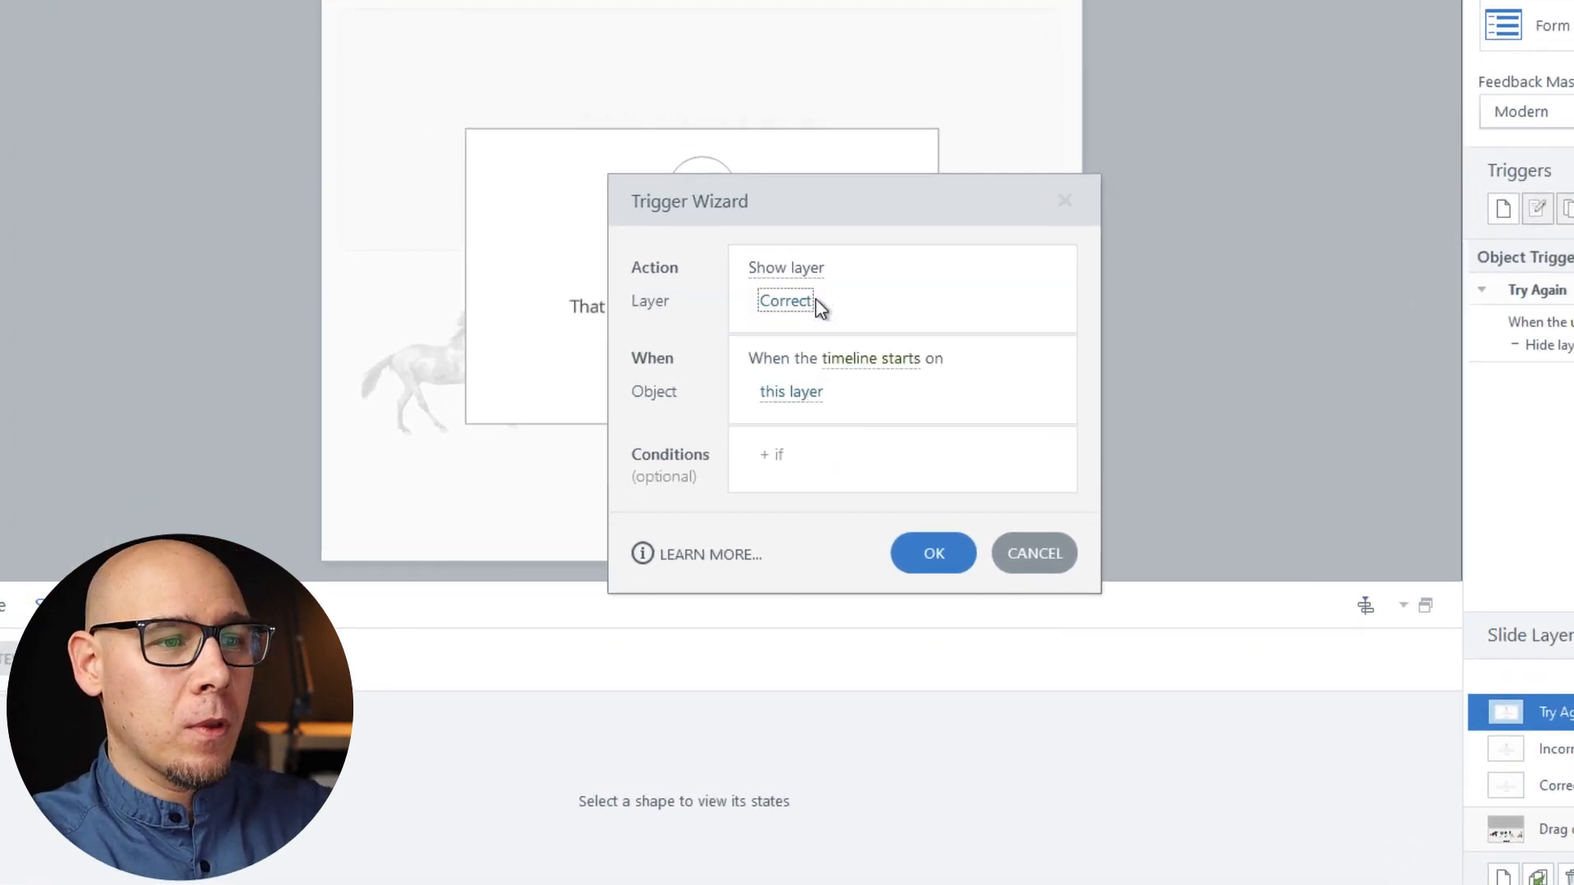
click(825, 442)
key(Escape)
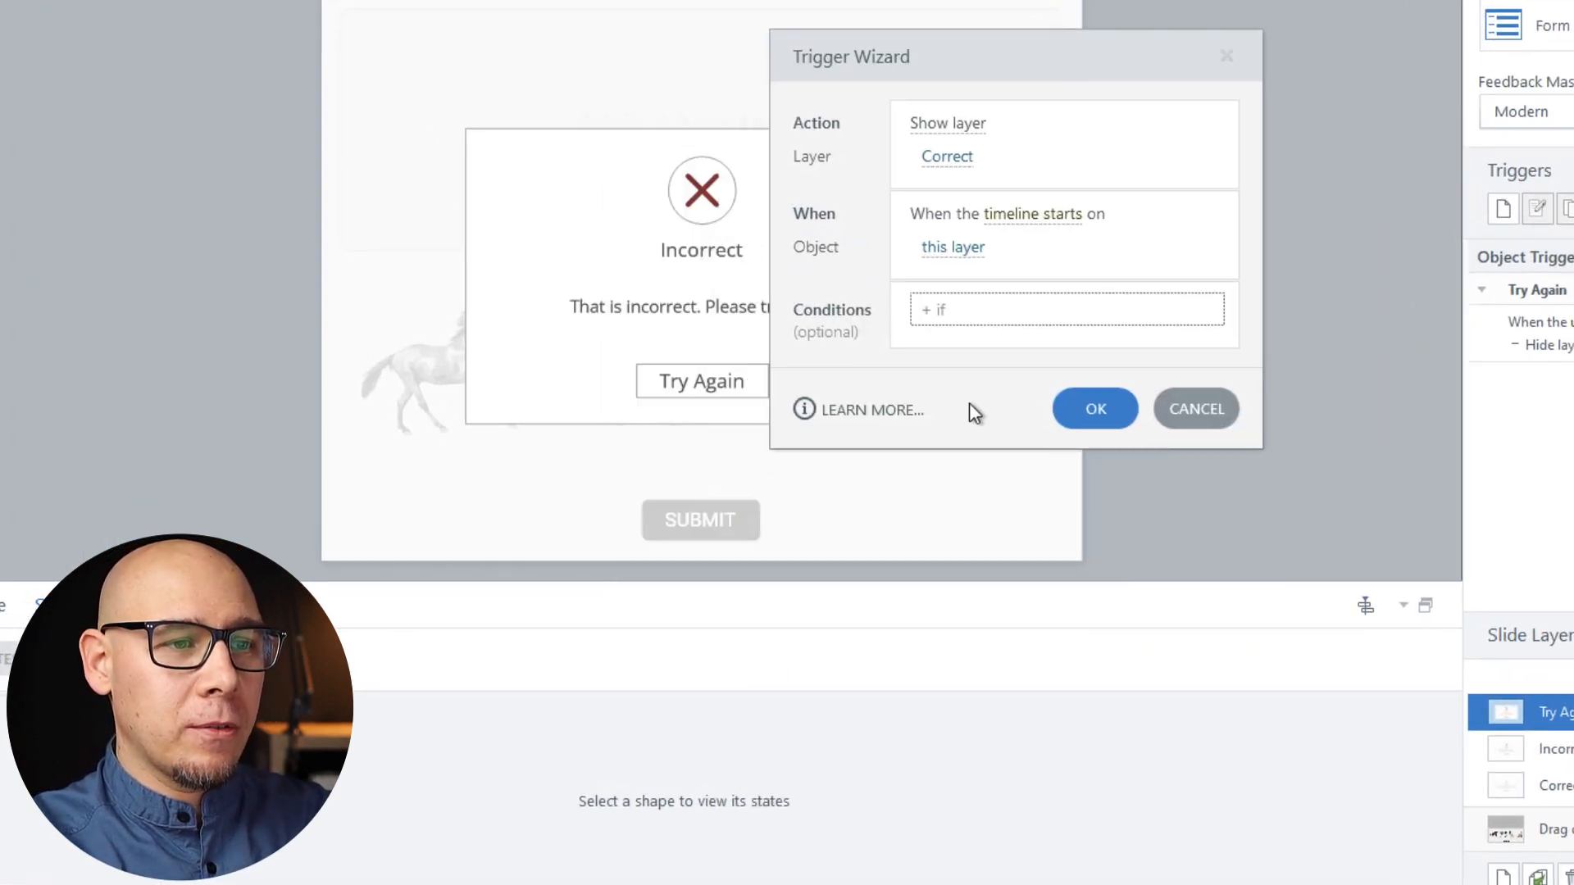
Step: Add a condition to the trigger requiring the state of horse to equal Drop Correct
click(1074, 323)
click(1085, 354)
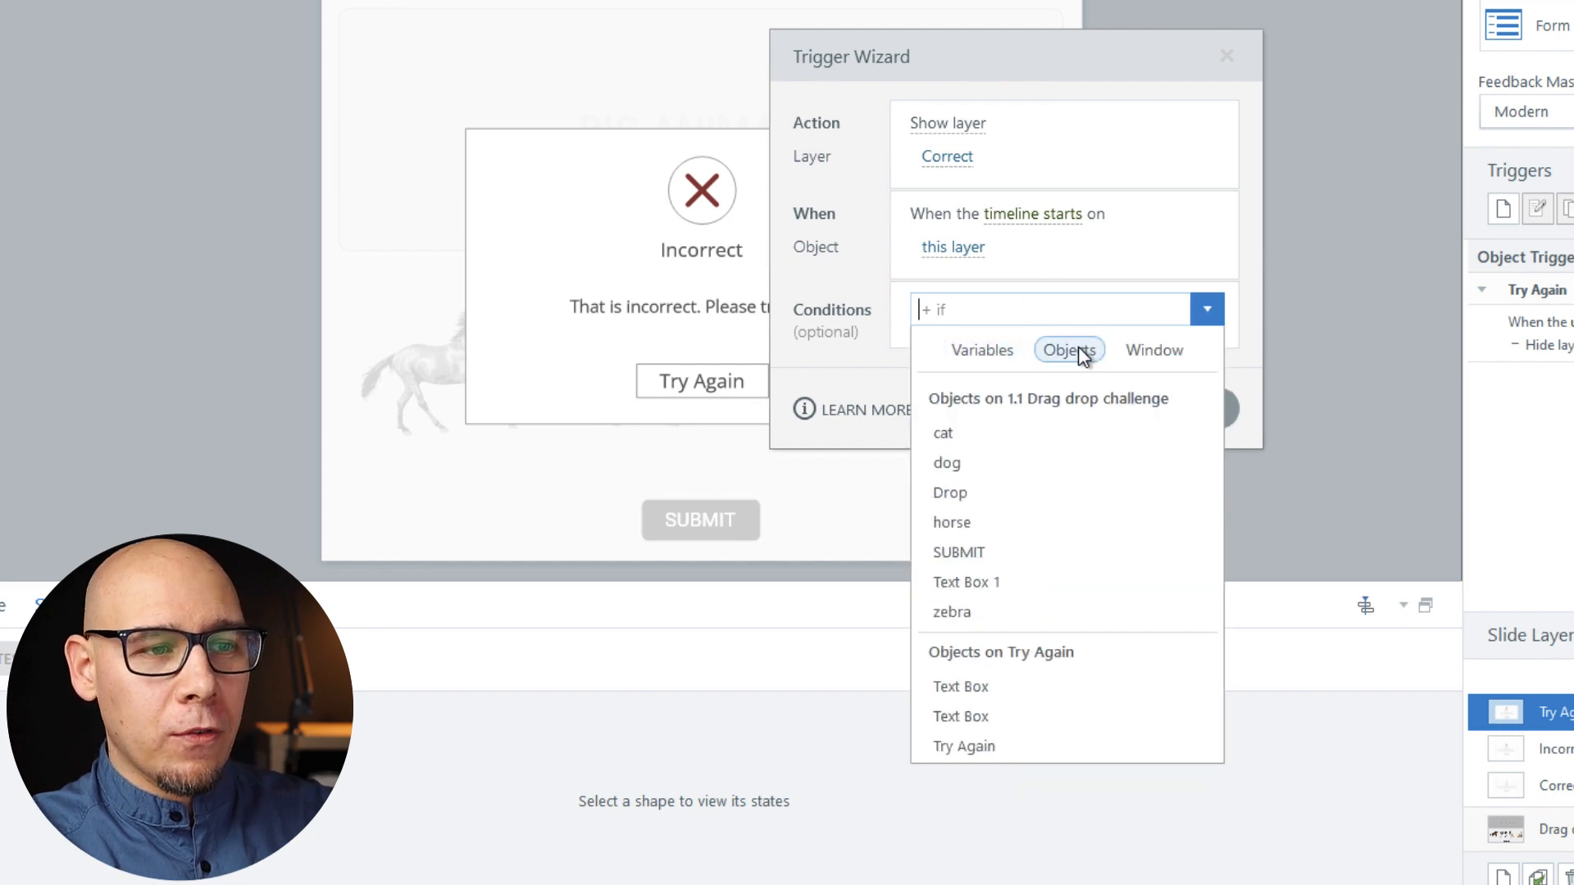
click(993, 530)
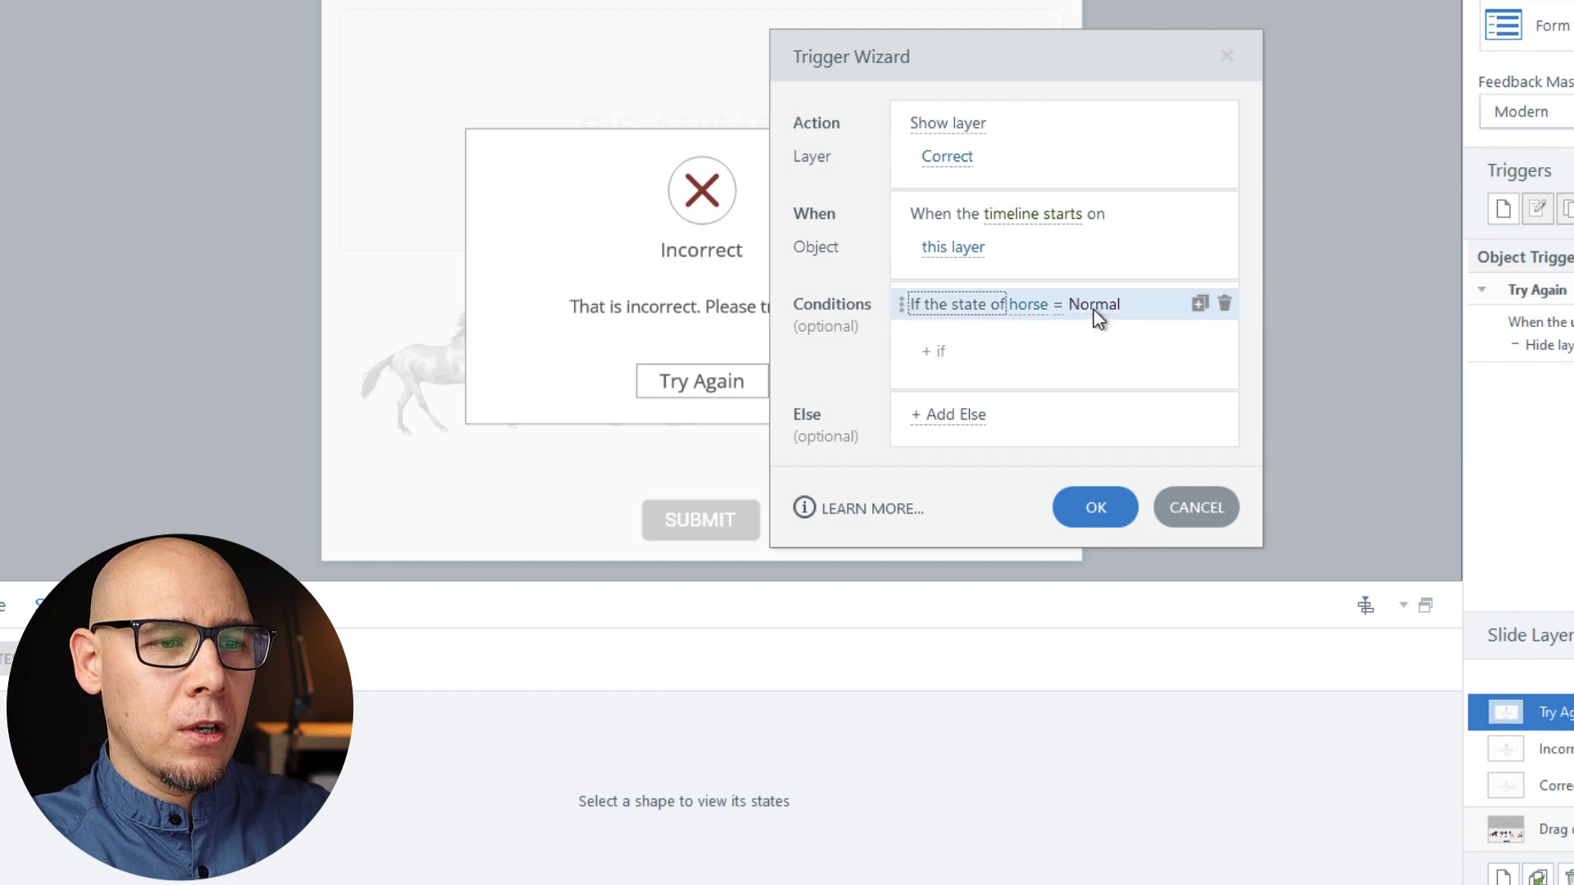
click(1094, 304)
click(1015, 715)
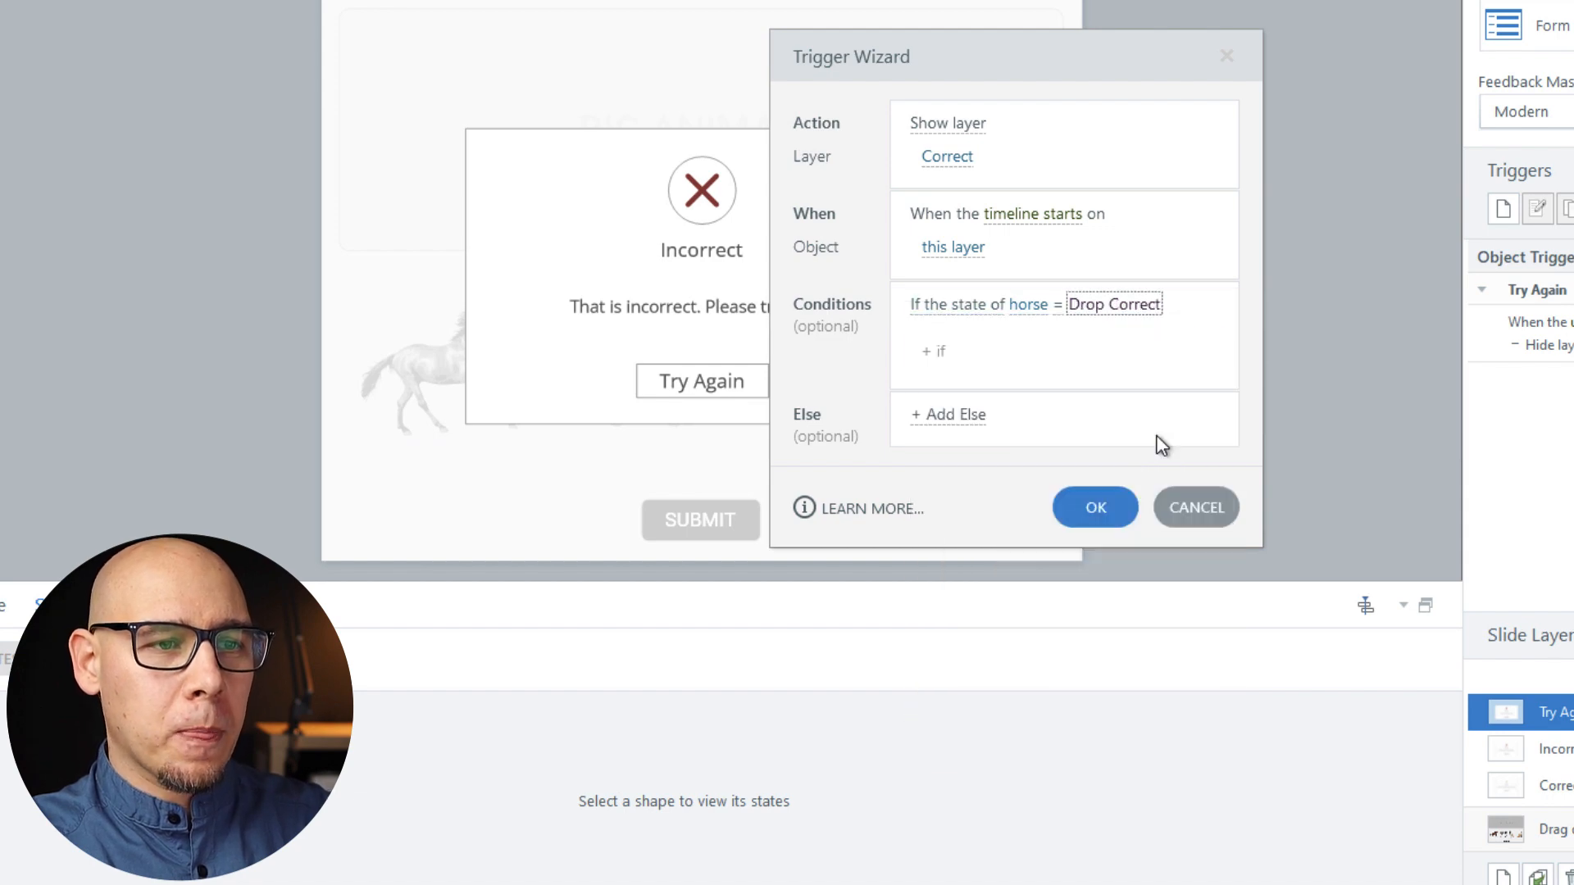
Step: Add a second trigger condition requiring the state of zebra to equal Drop Correct
click(1200, 305)
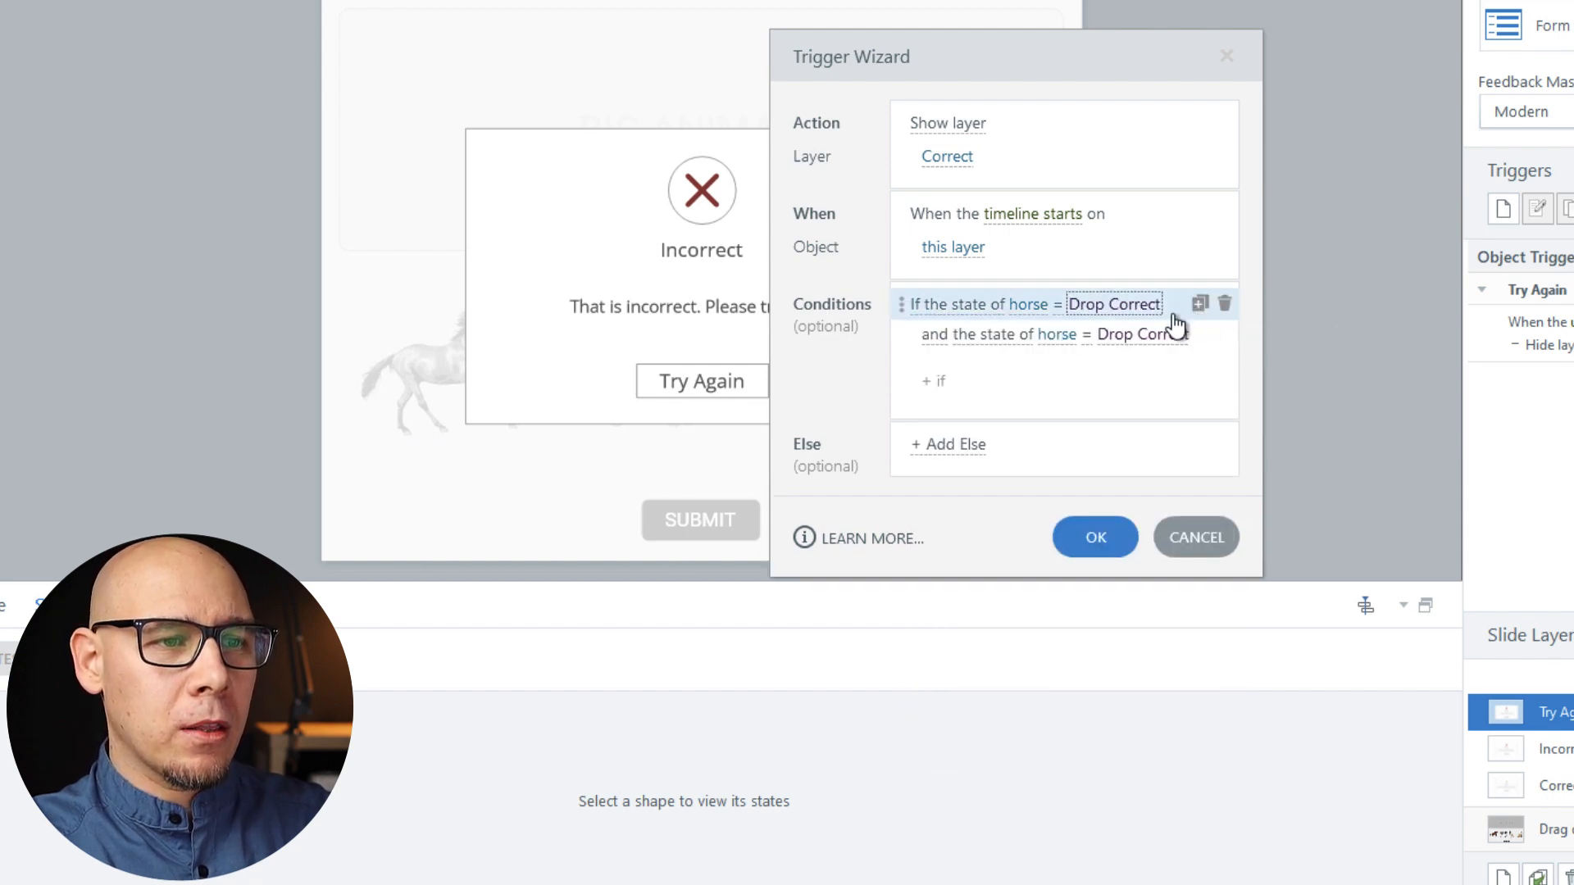
click(1060, 335)
click(975, 660)
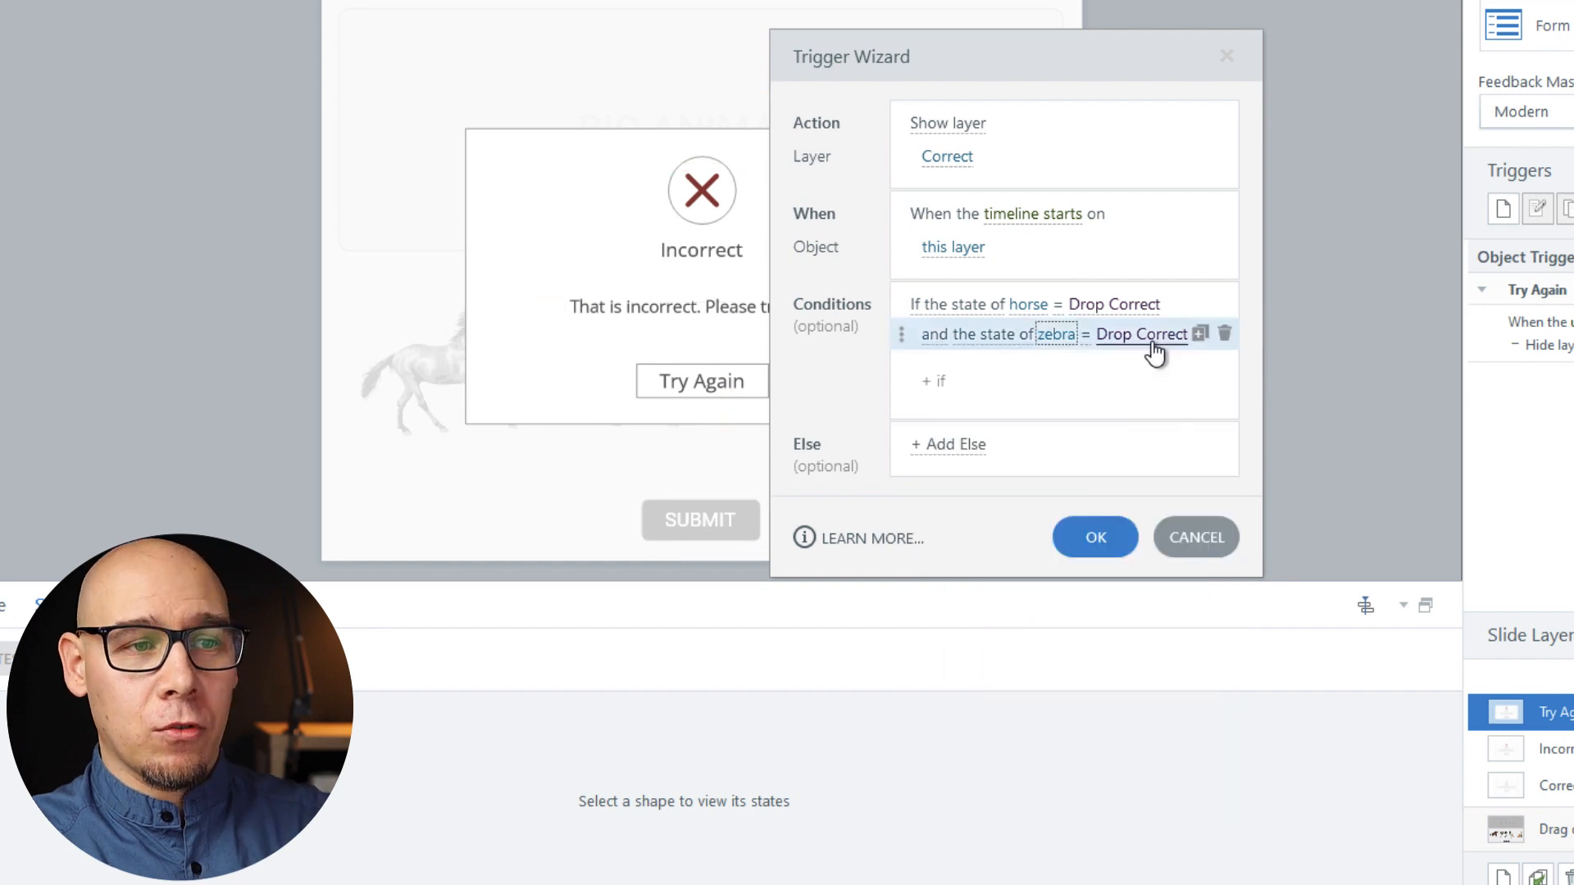
Step: Add a third trigger condition requiring the state of cat to be not equal to Drop Correct
click(1200, 336)
click(1058, 364)
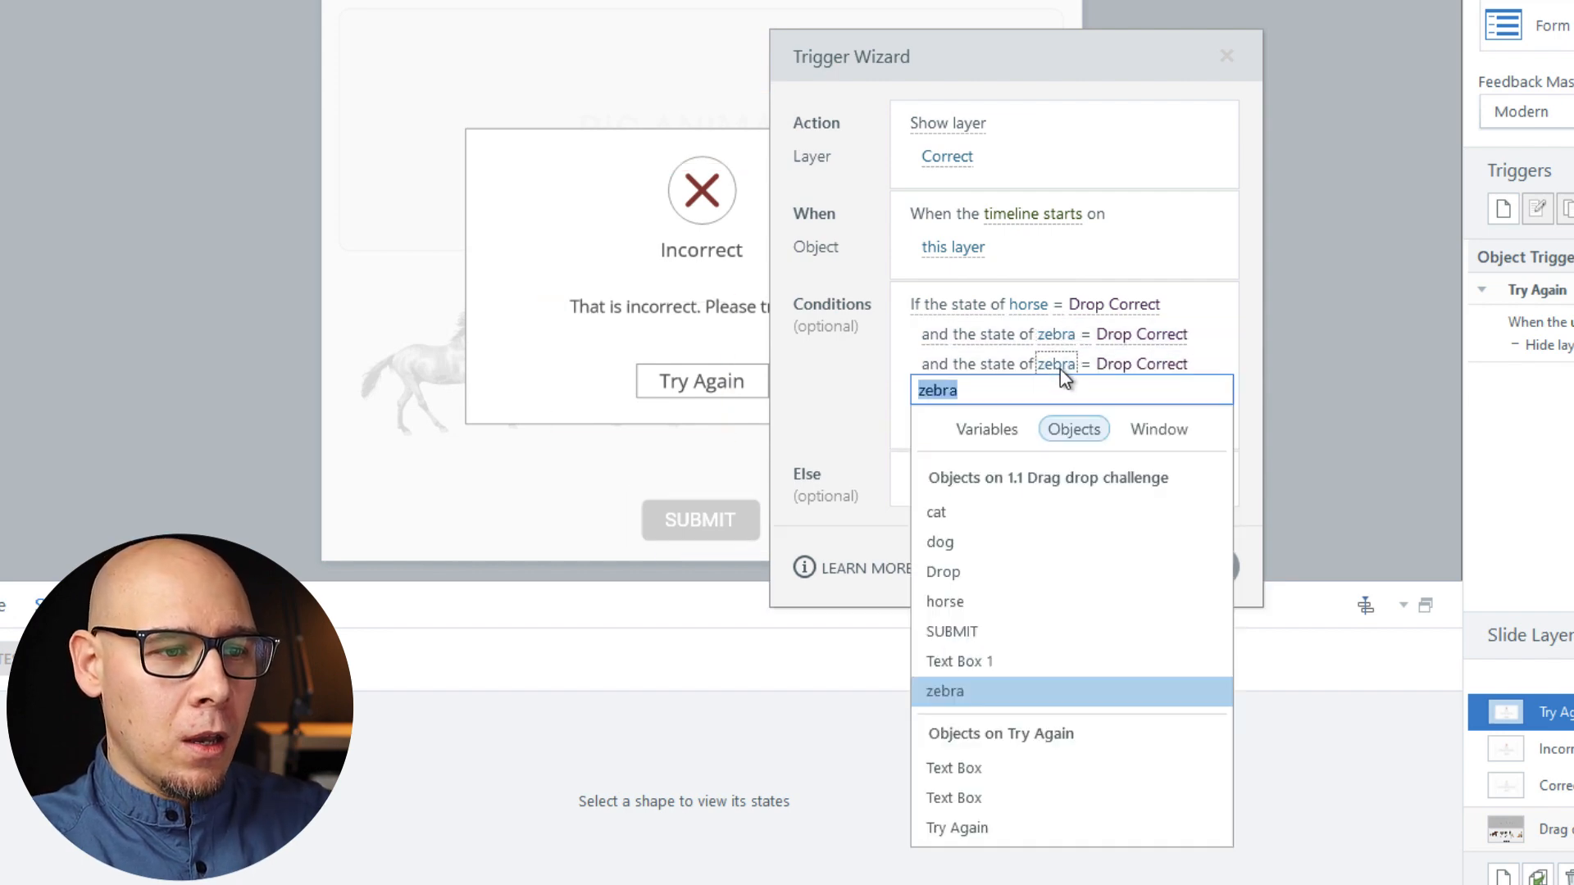
click(989, 510)
click(1068, 364)
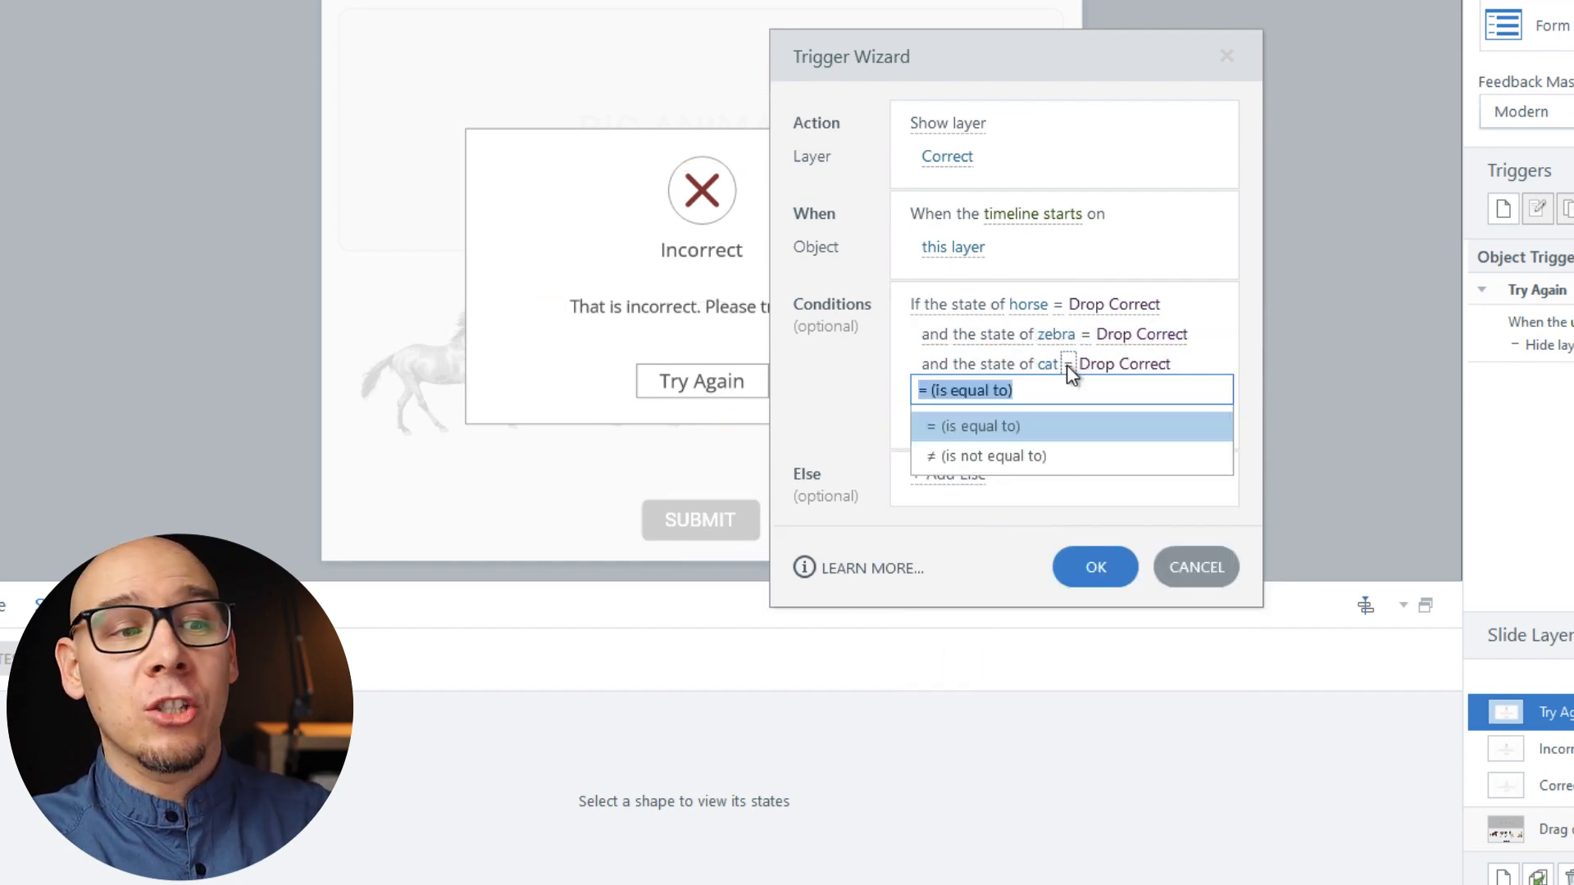
click(1015, 464)
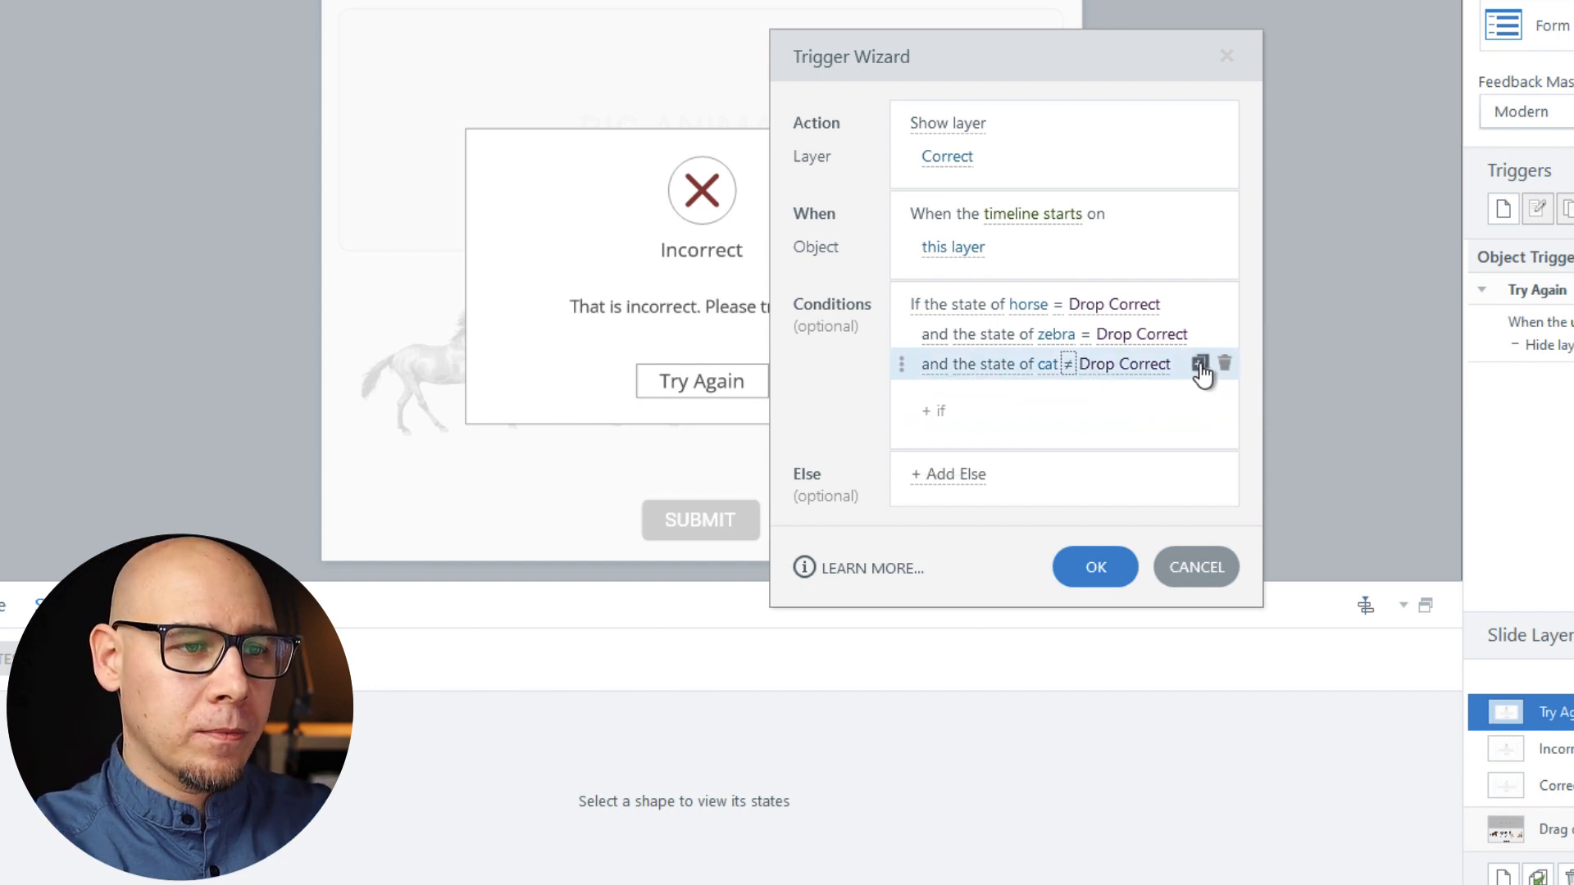
Step: Add a fourth condition requiring the state of dog to be not equal to Drop Correct, and save the trigger
click(1200, 364)
click(1046, 393)
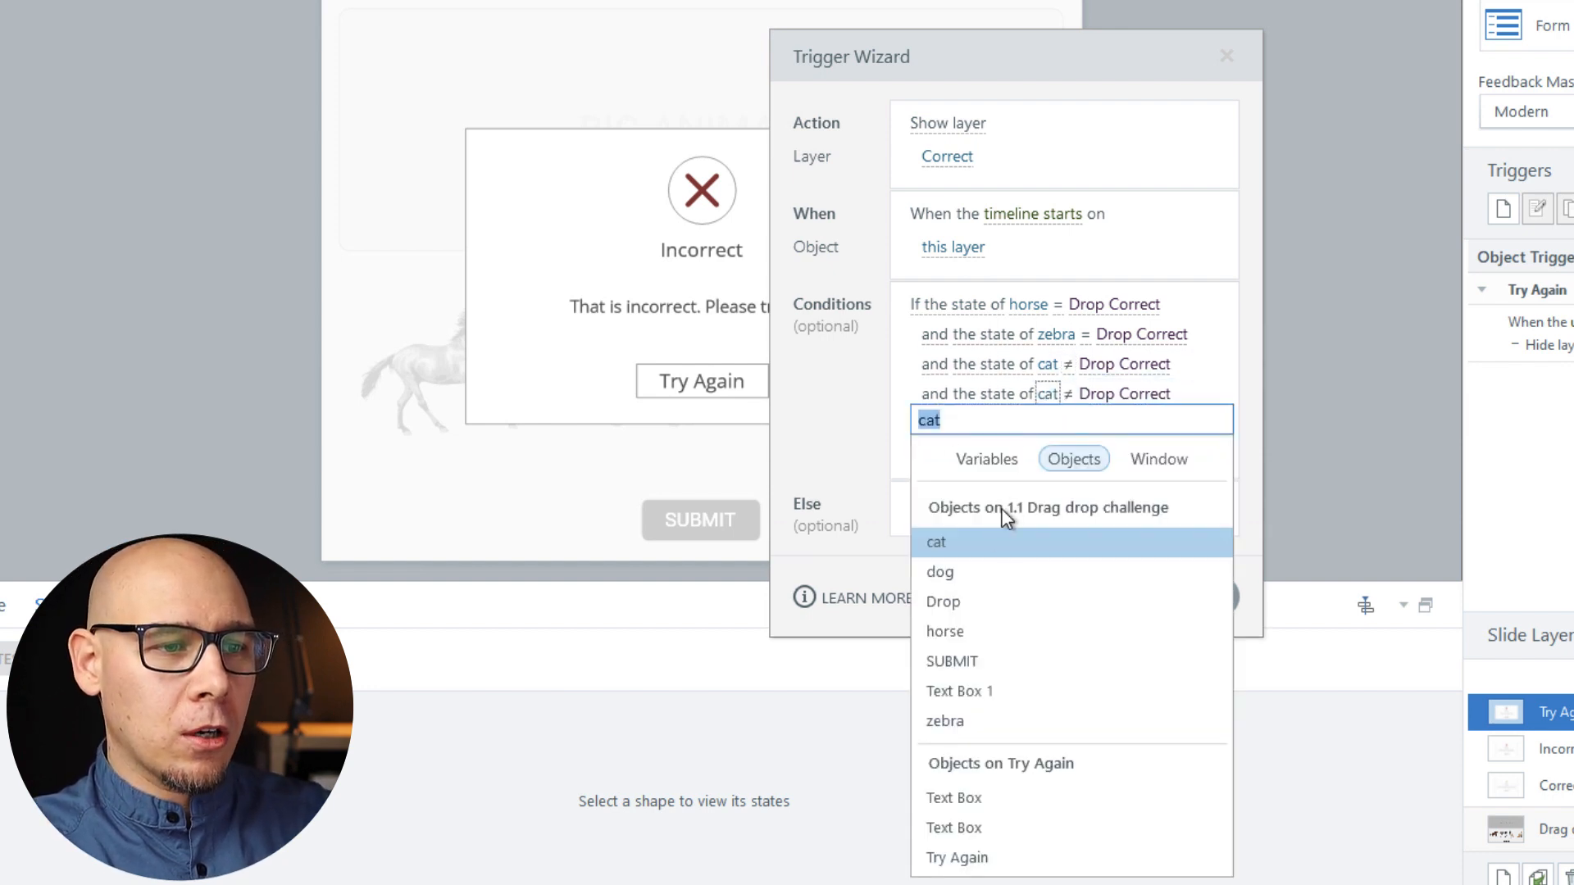
click(968, 572)
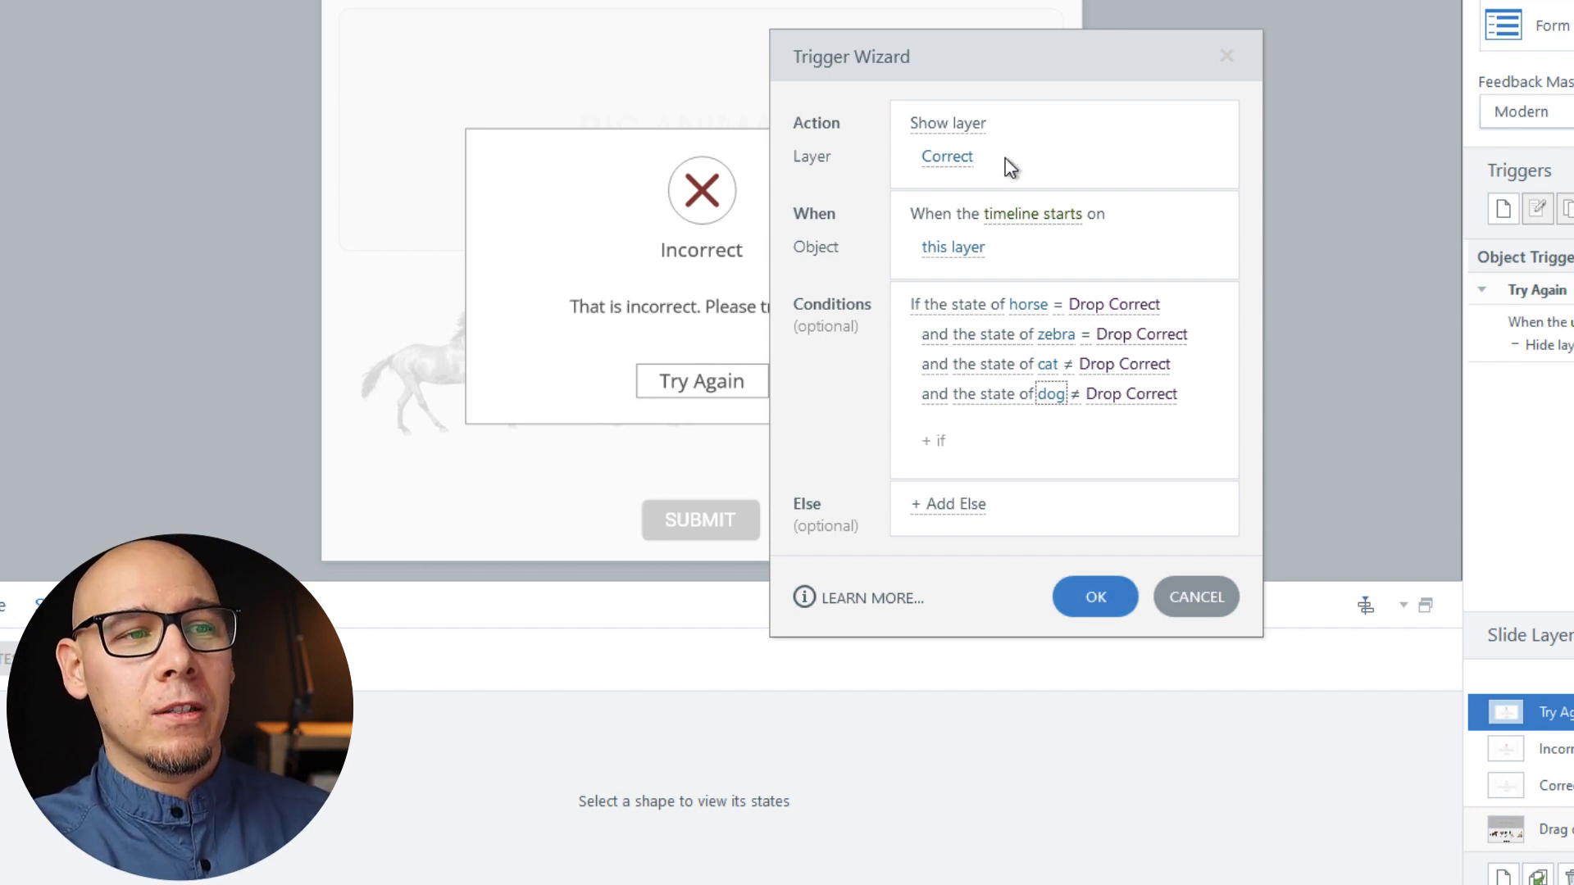
click(1090, 594)
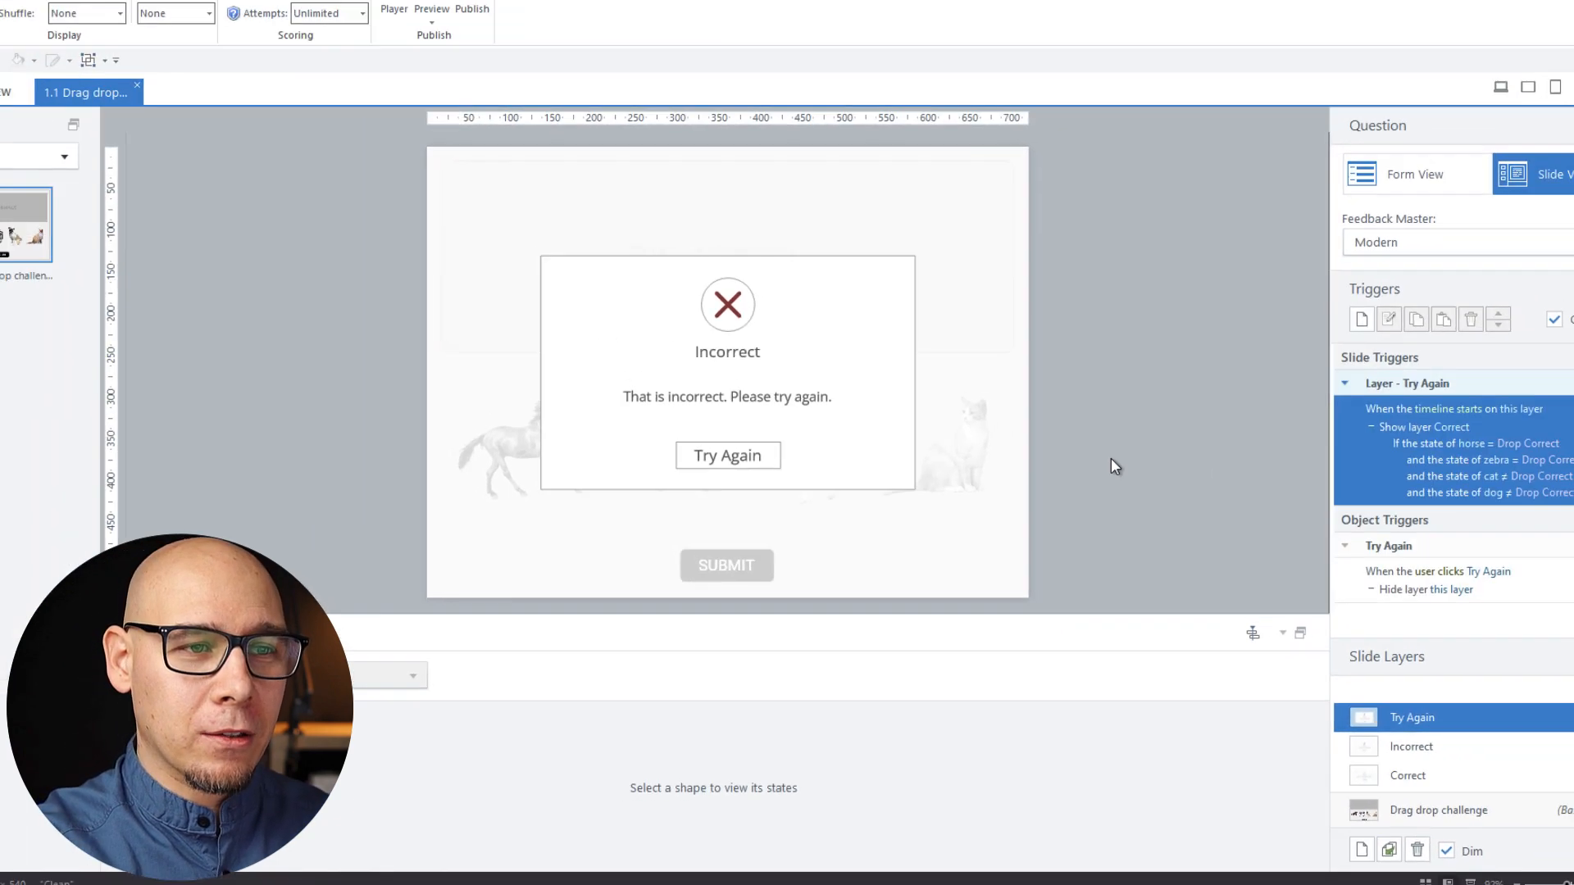
Step: Preview the slide, submit with only the horse and zebra in the big animals area, and dismiss the feedback
key(ctrl+F12)
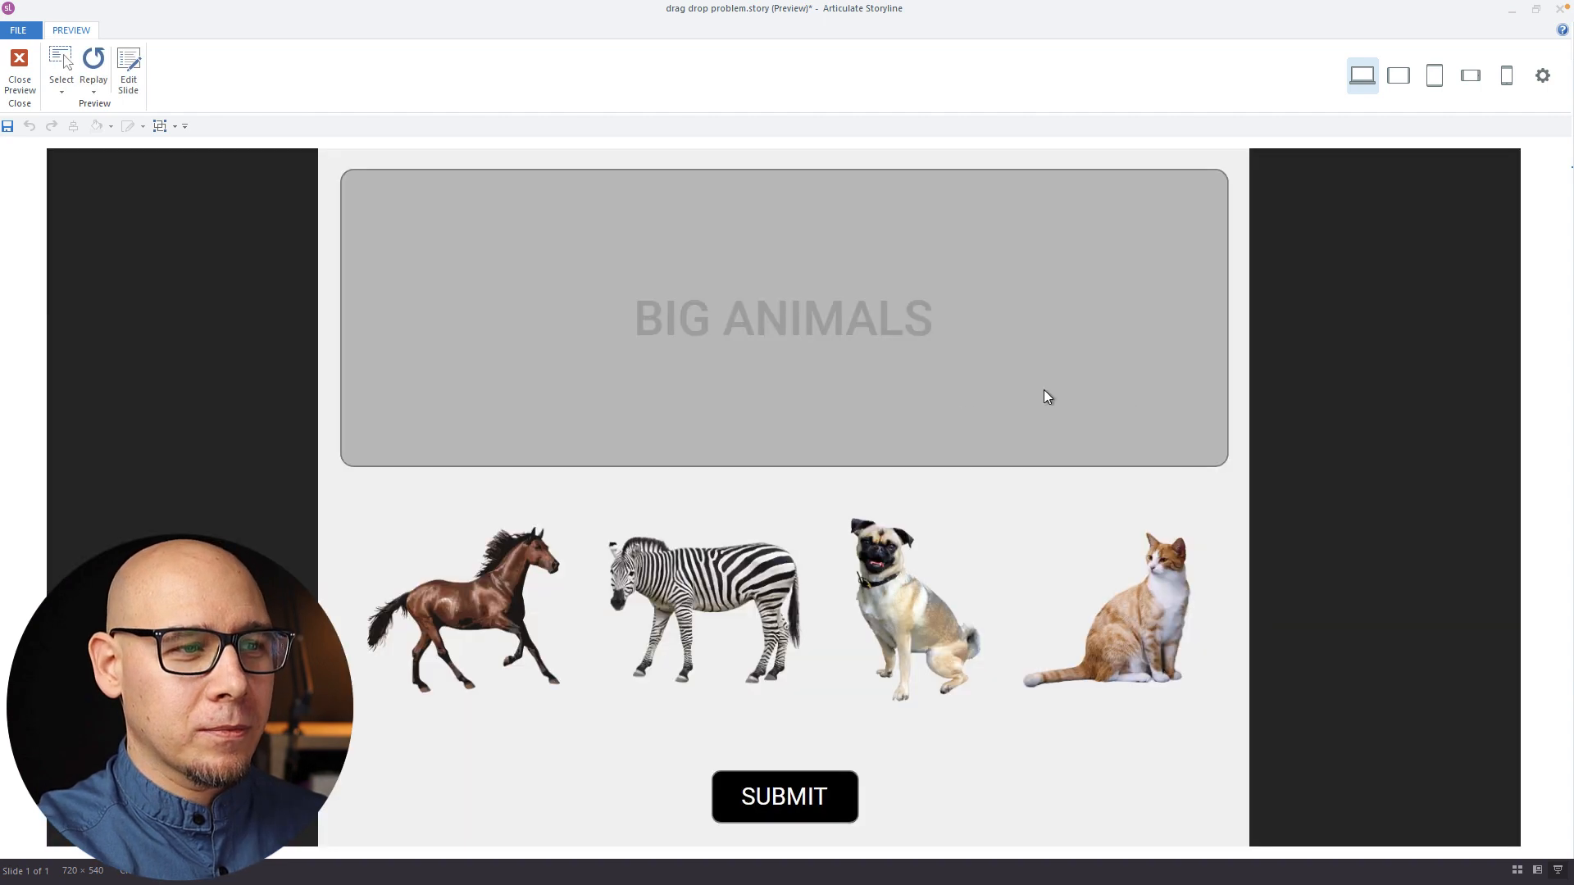
drag(525, 531, 506, 310)
drag(658, 585, 710, 325)
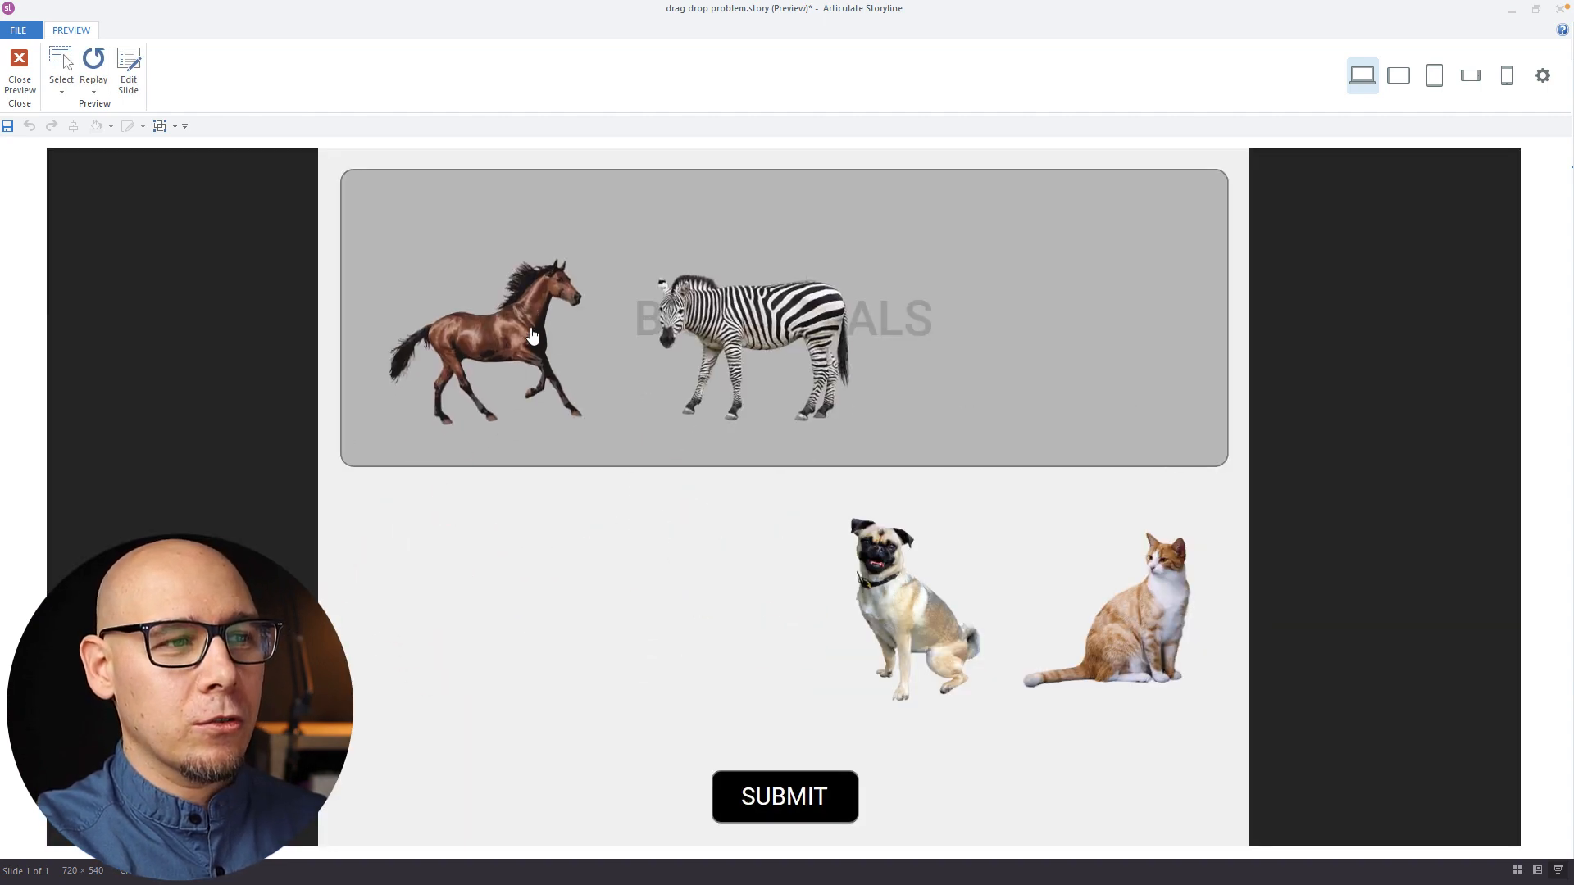
click(775, 799)
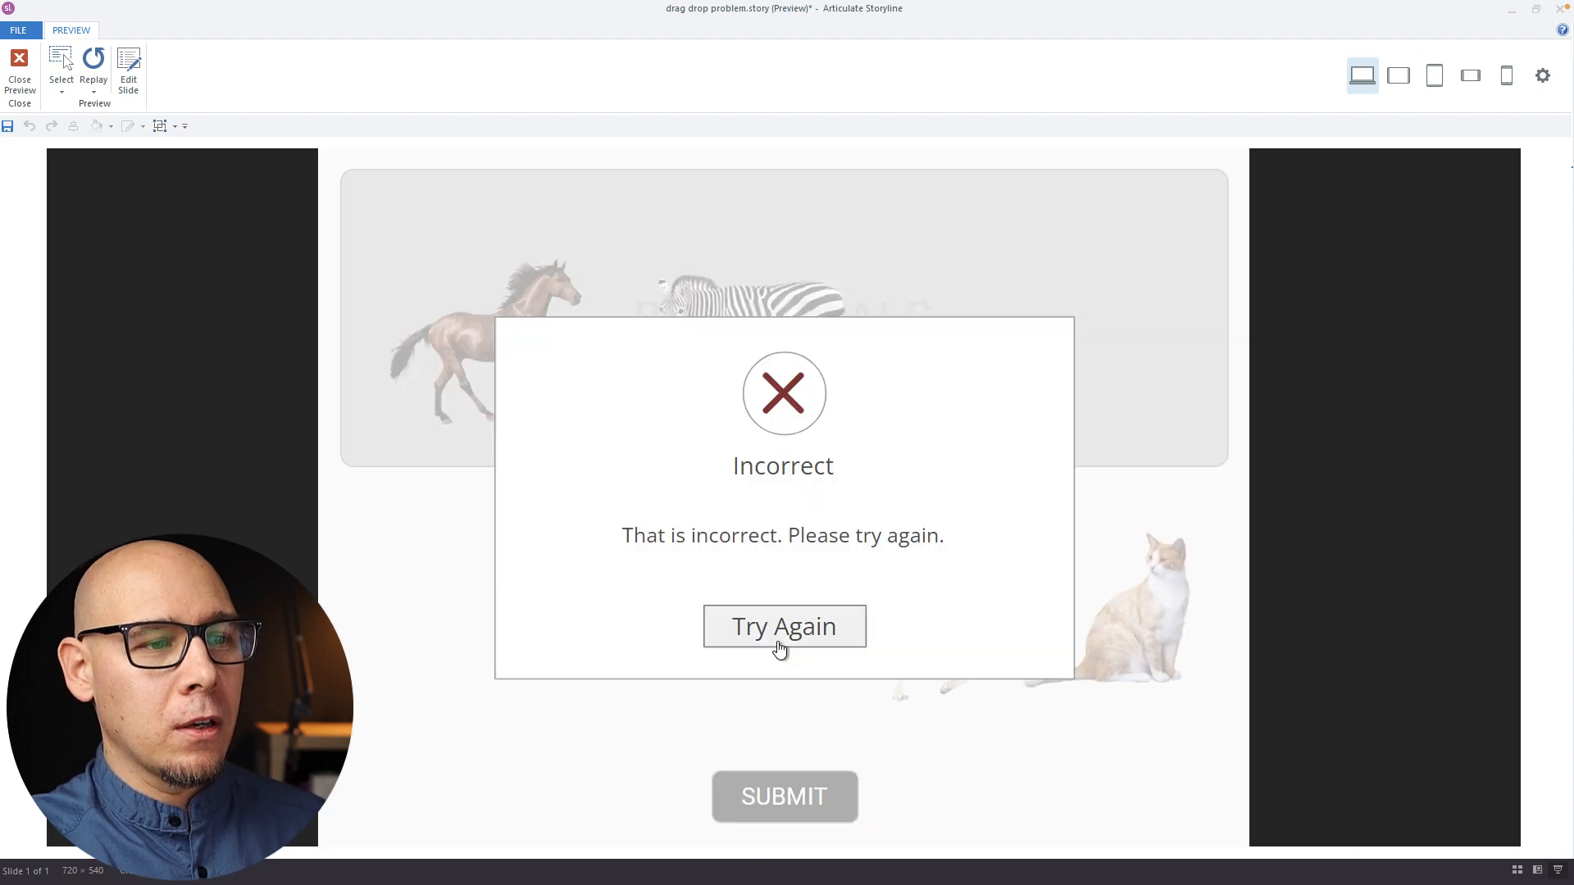
click(779, 647)
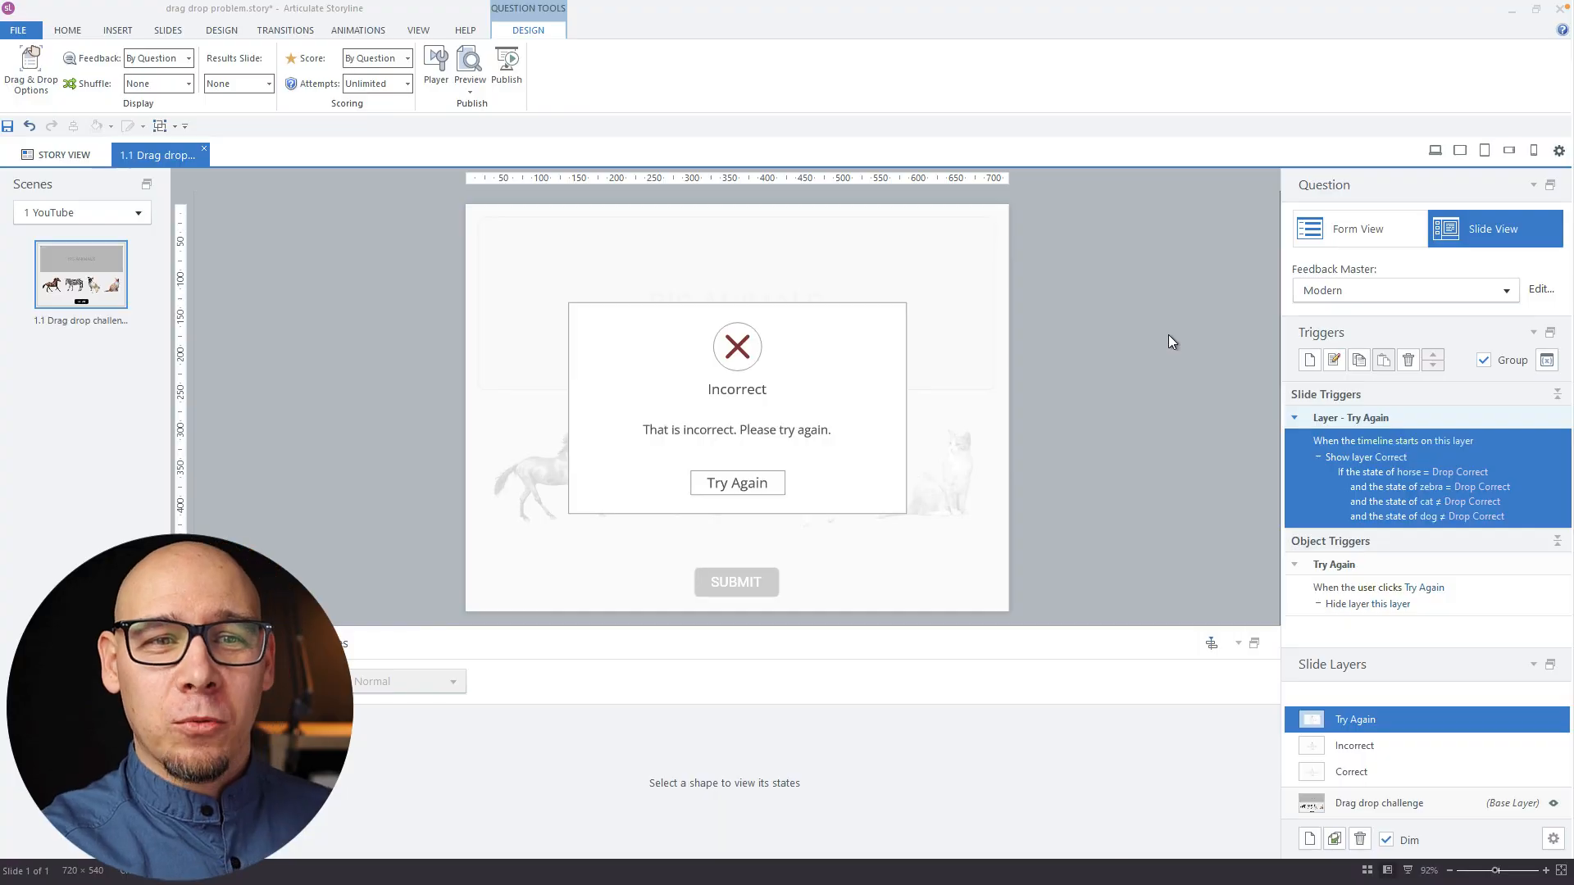
Step: Change the Show layer Correct trigger to run when the timeline reaches 0.01 s, and save it
double_click(1507, 444)
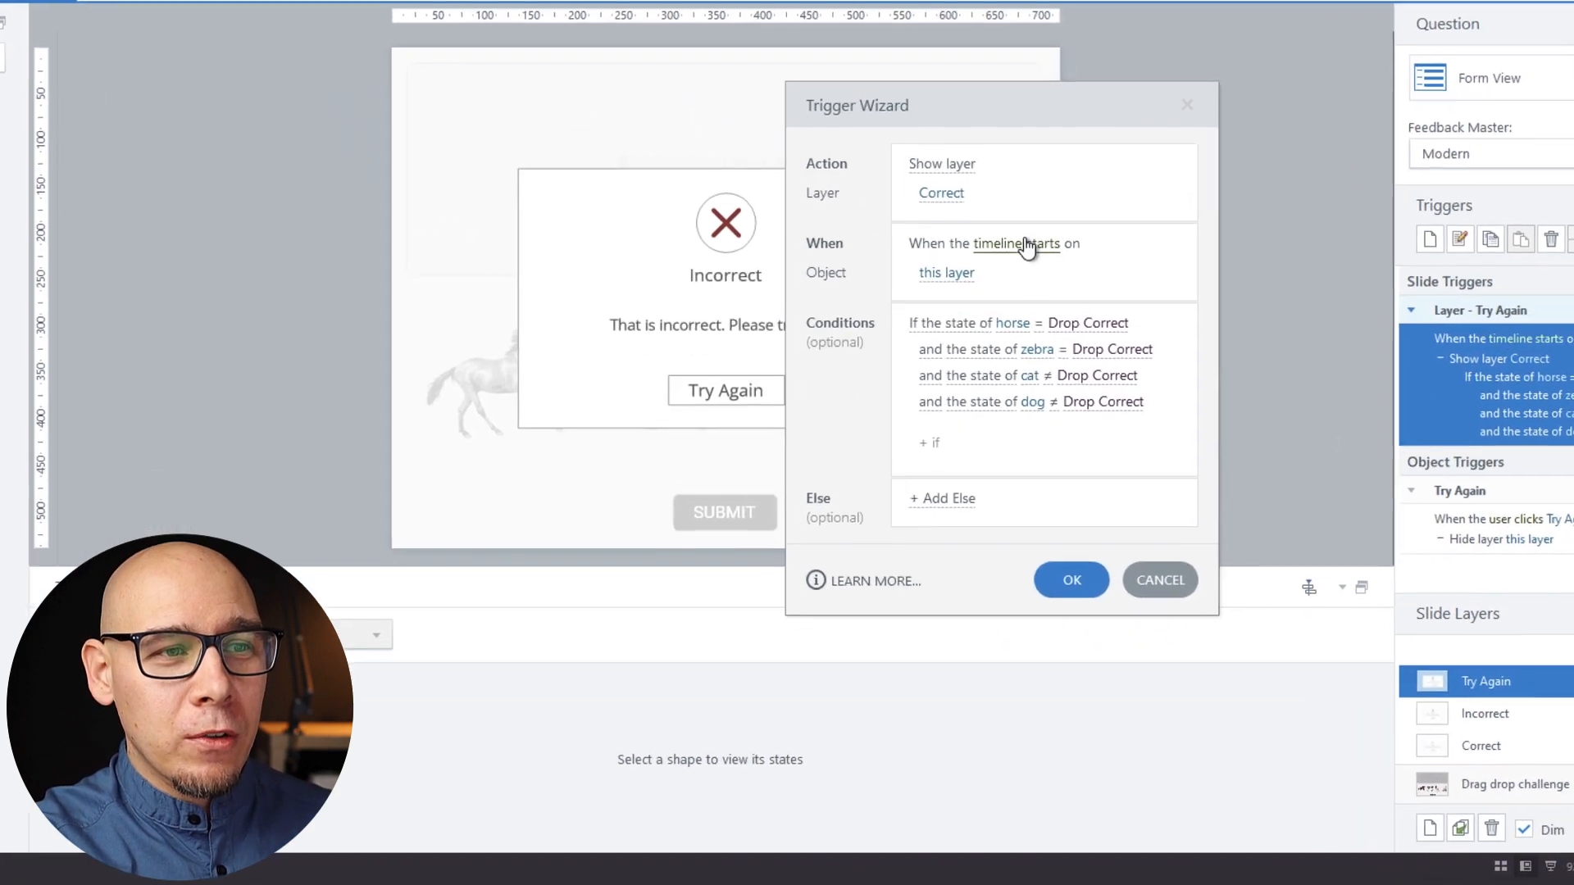
click(984, 339)
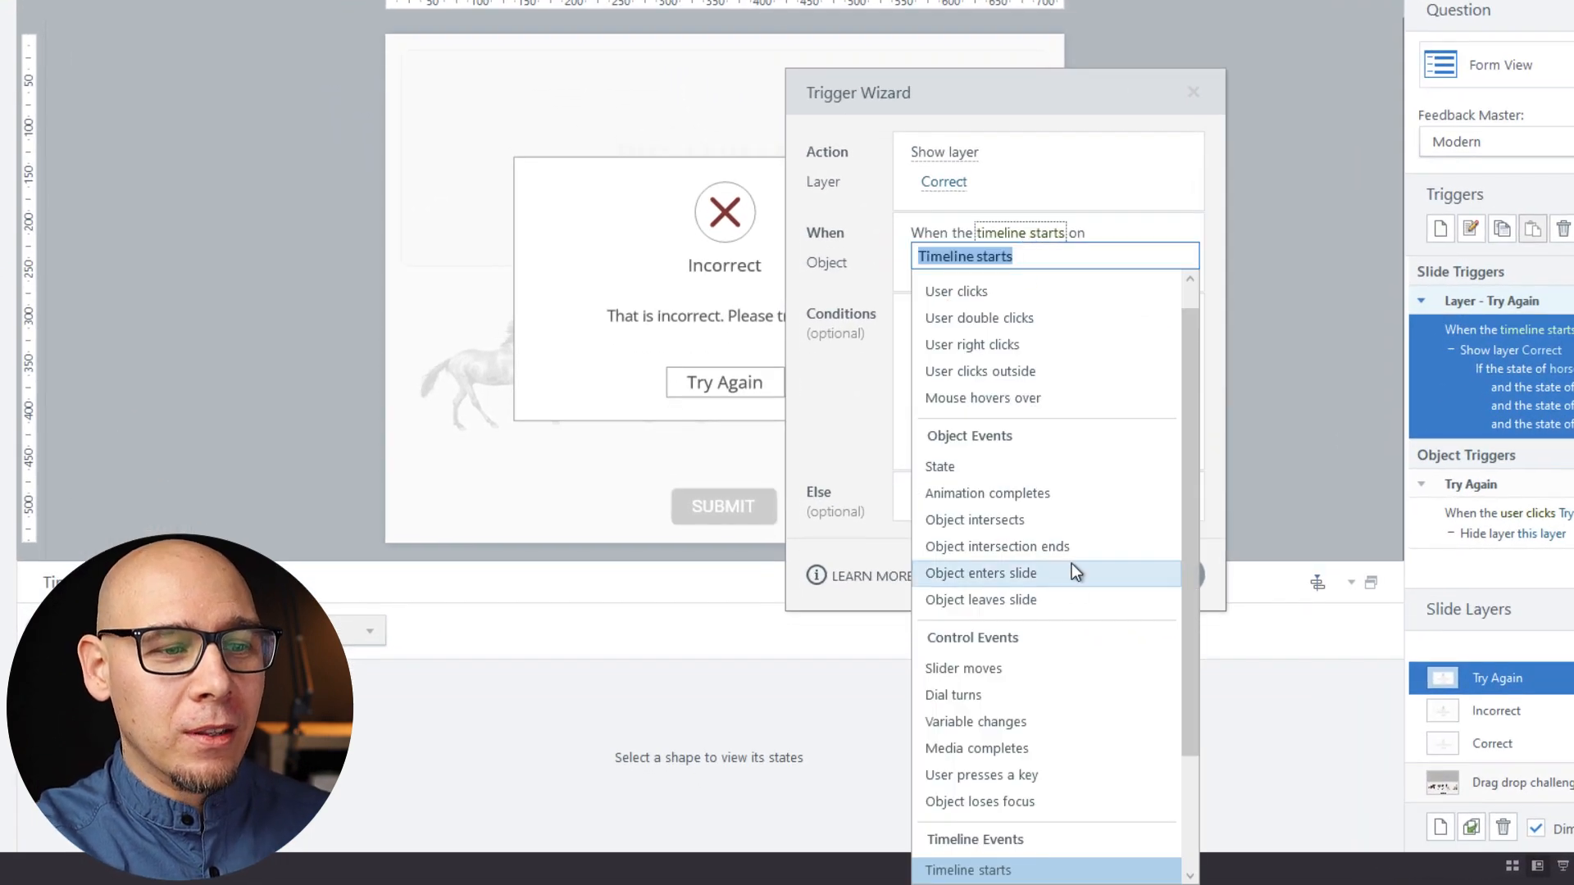
scroll(1042, 787, down, 3)
click(1028, 764)
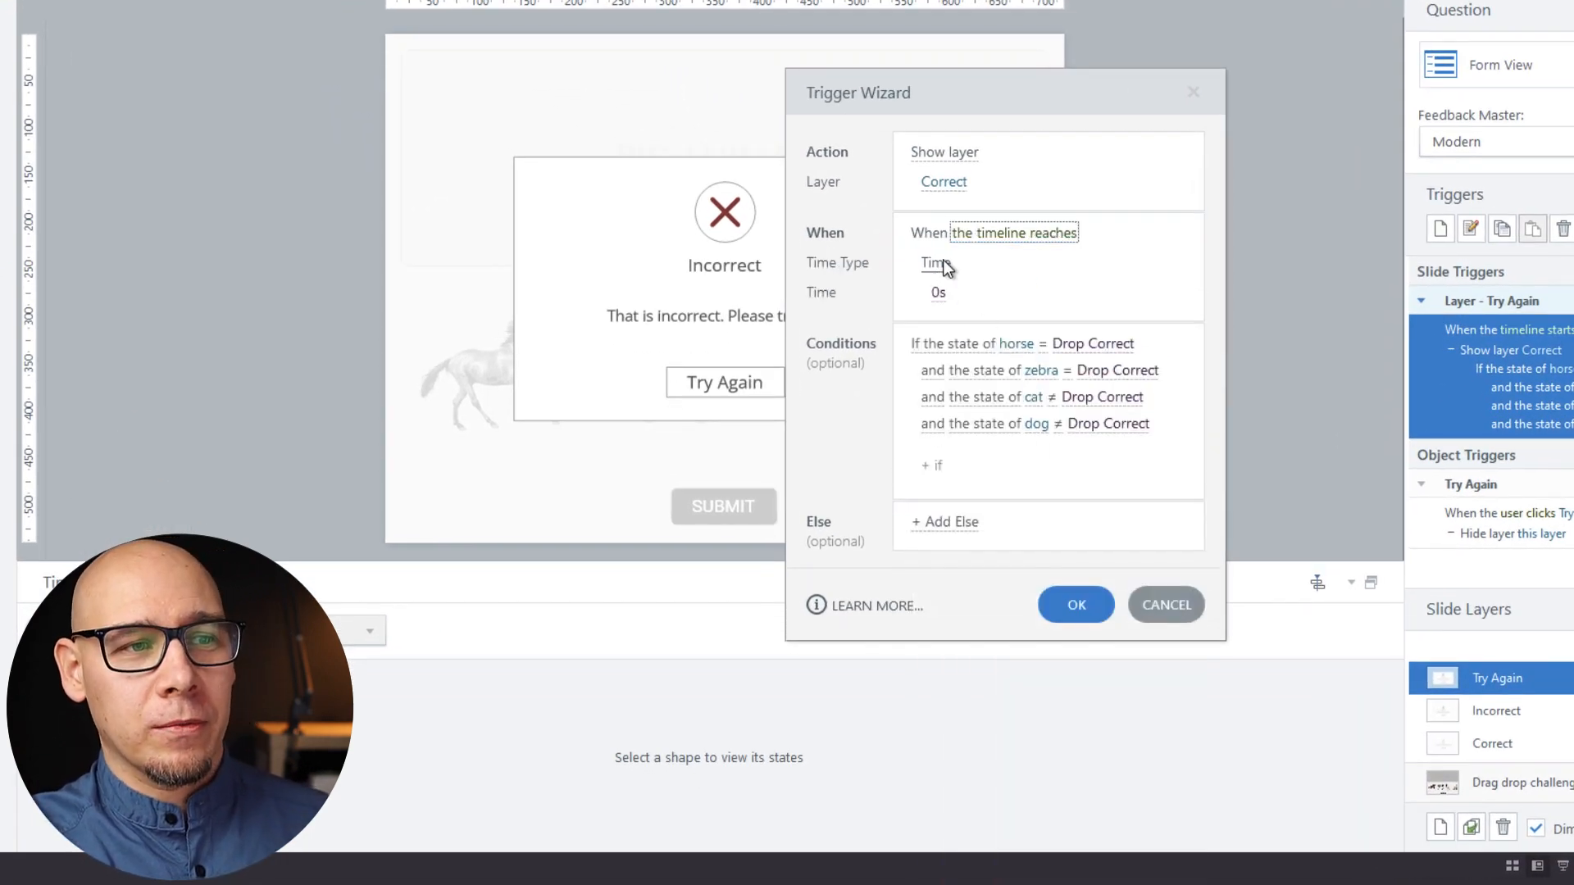
click(939, 292)
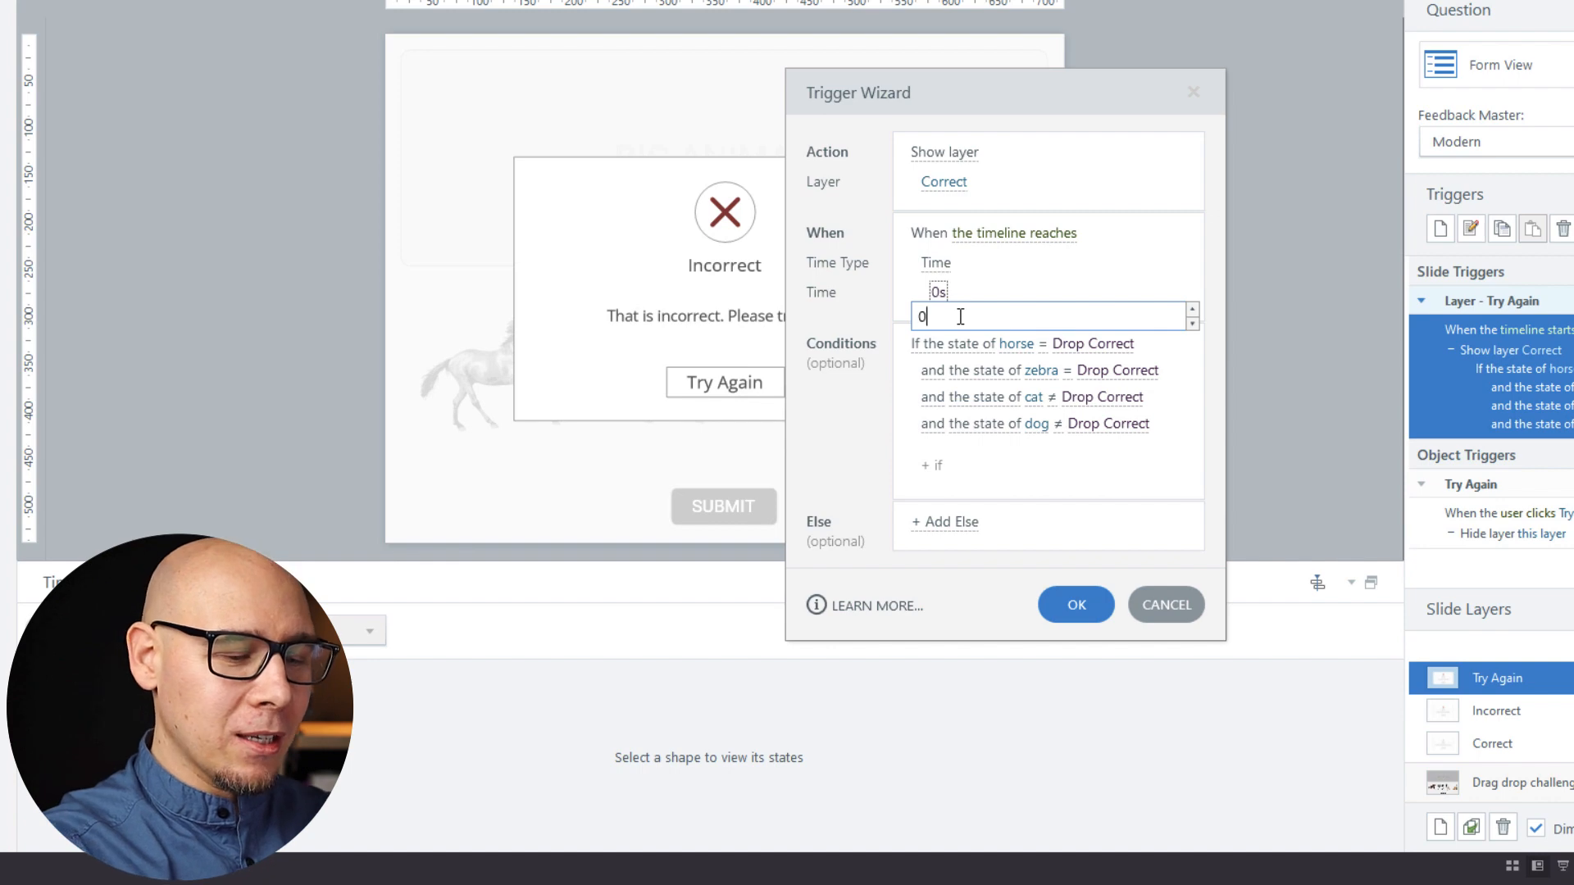
text(,01)
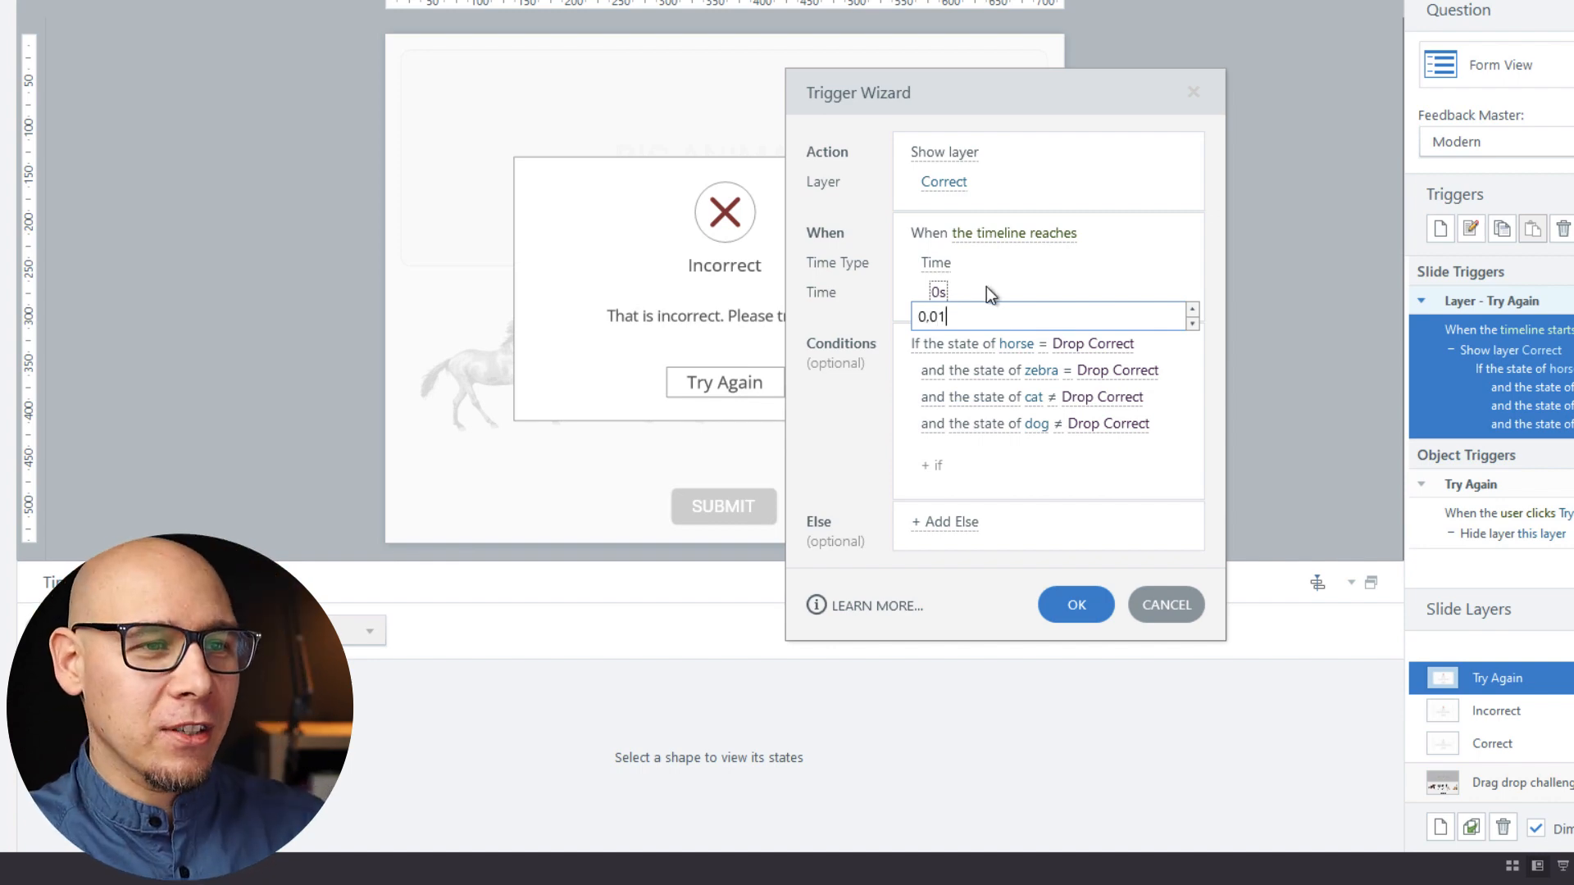
click(1150, 189)
click(1074, 604)
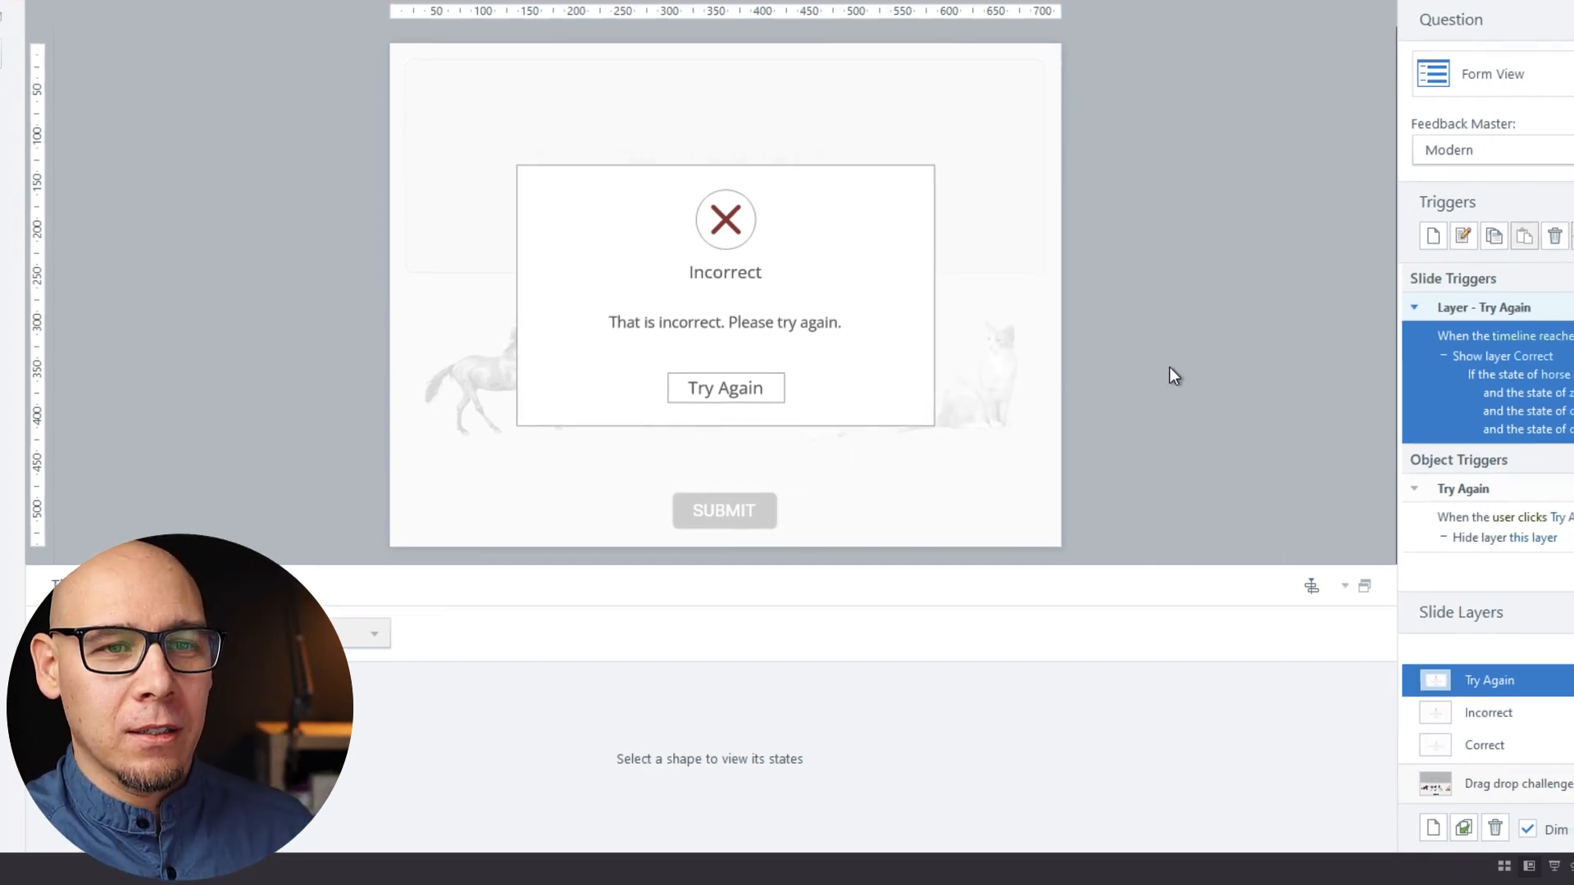
Step: Test the revised trigger in a preview by submitting only the horse and zebra, continue past the feedback, and close the preview
key(F12)
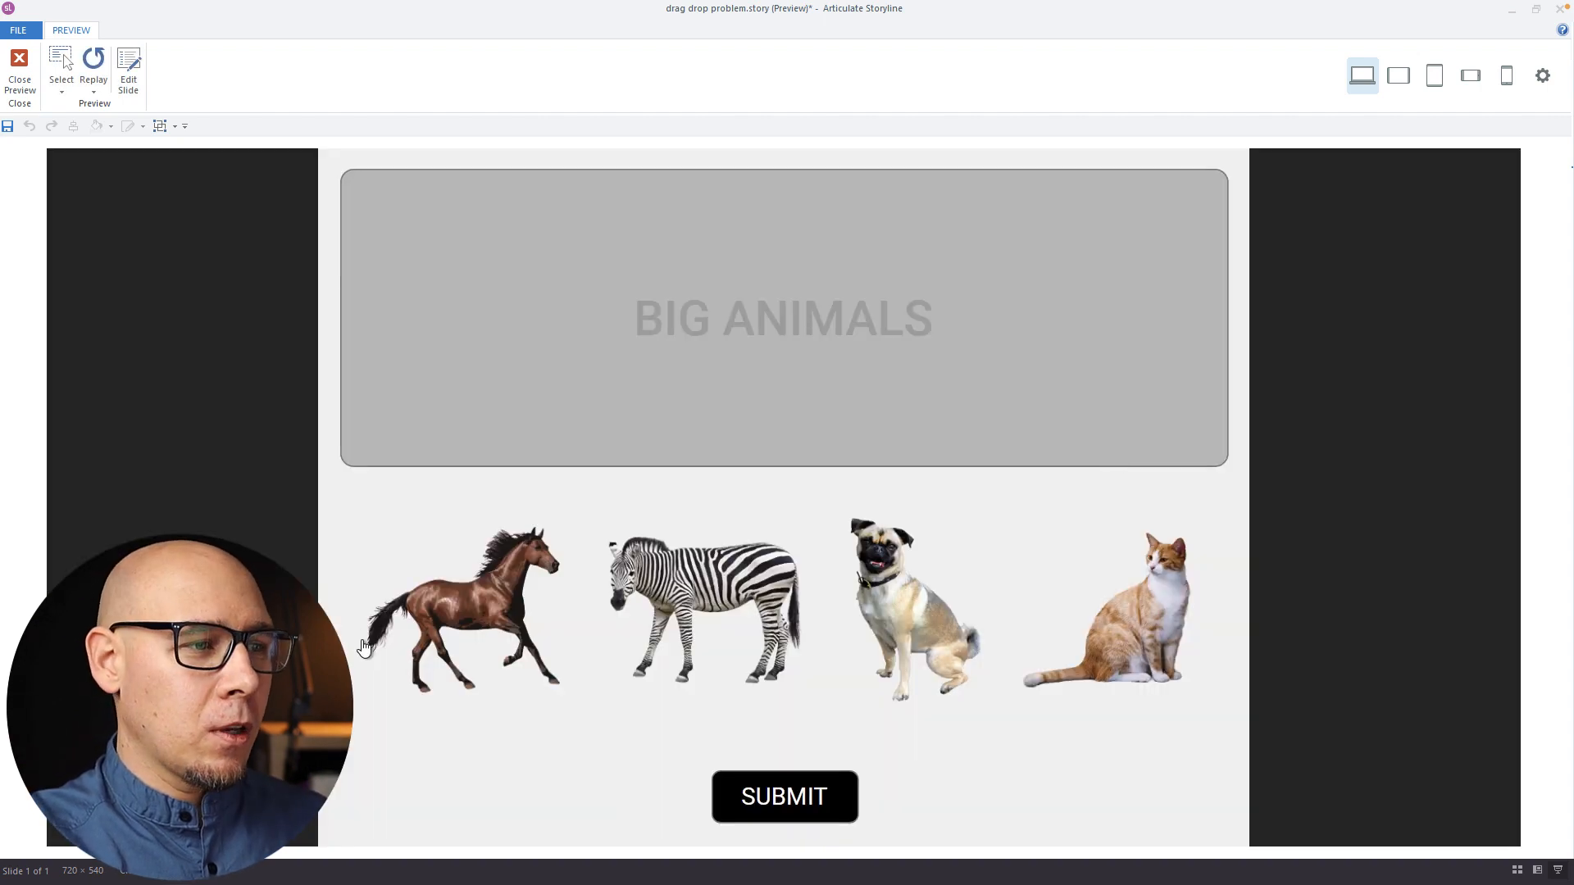
drag(365, 647, 377, 345)
drag(745, 583, 744, 287)
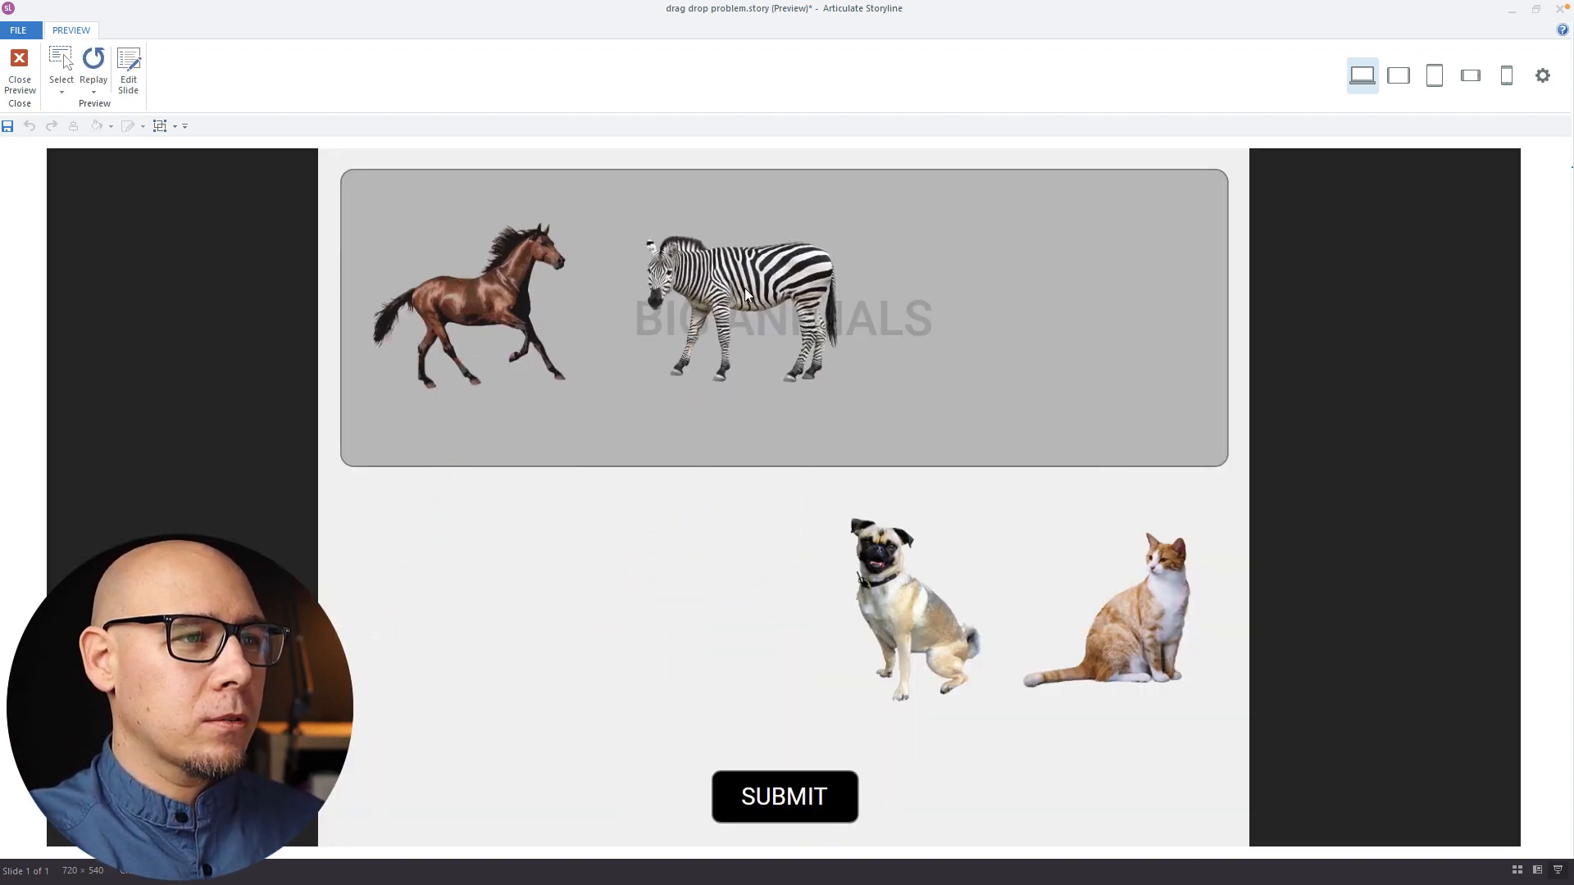
click(801, 790)
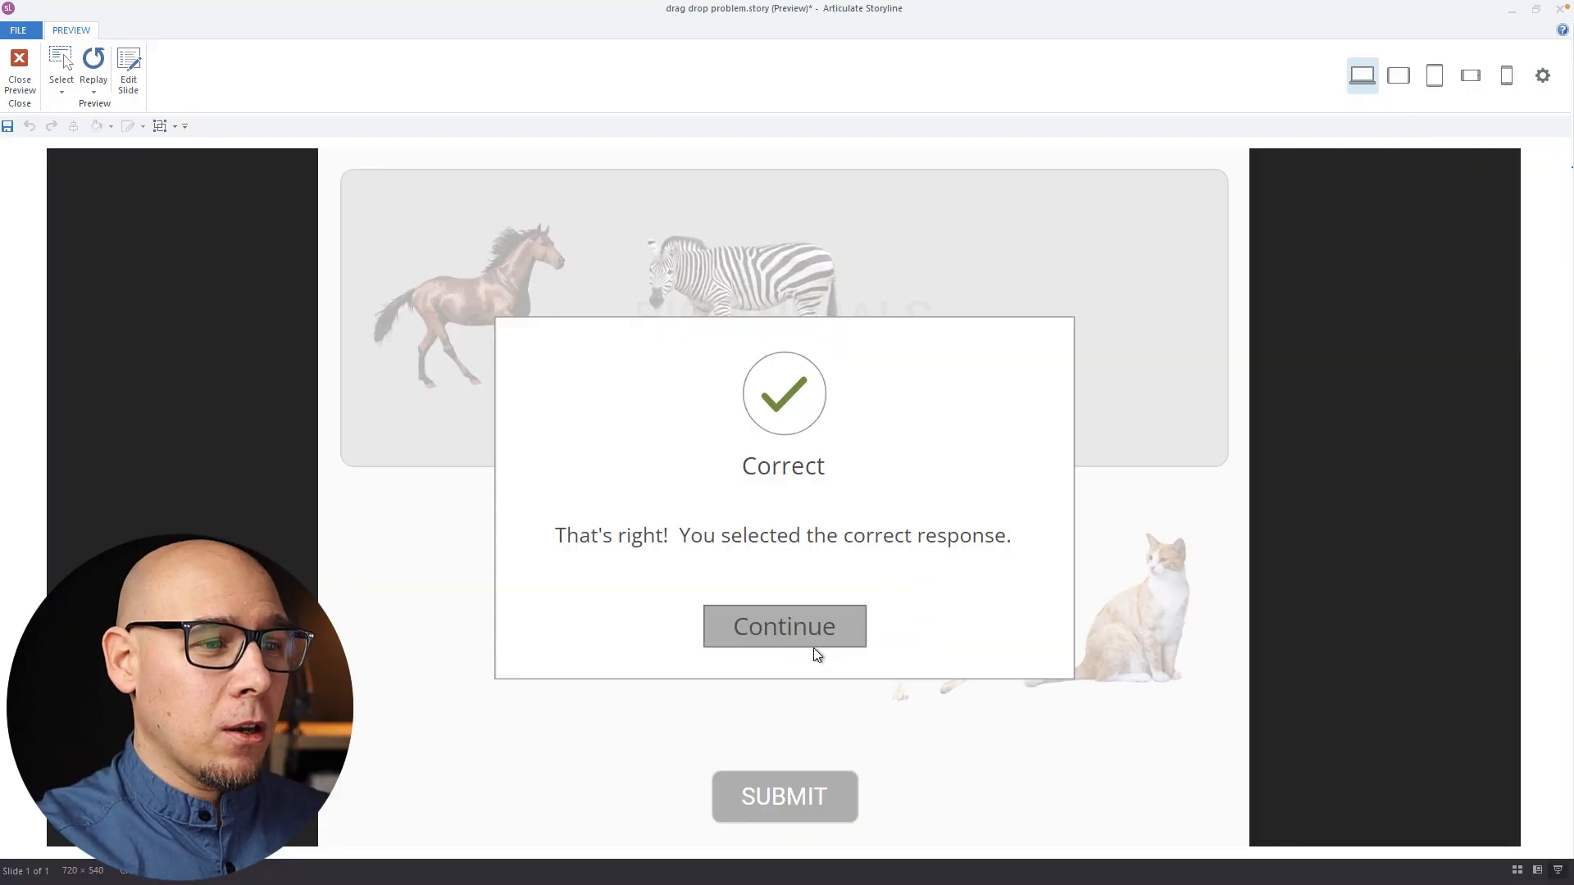
click(813, 648)
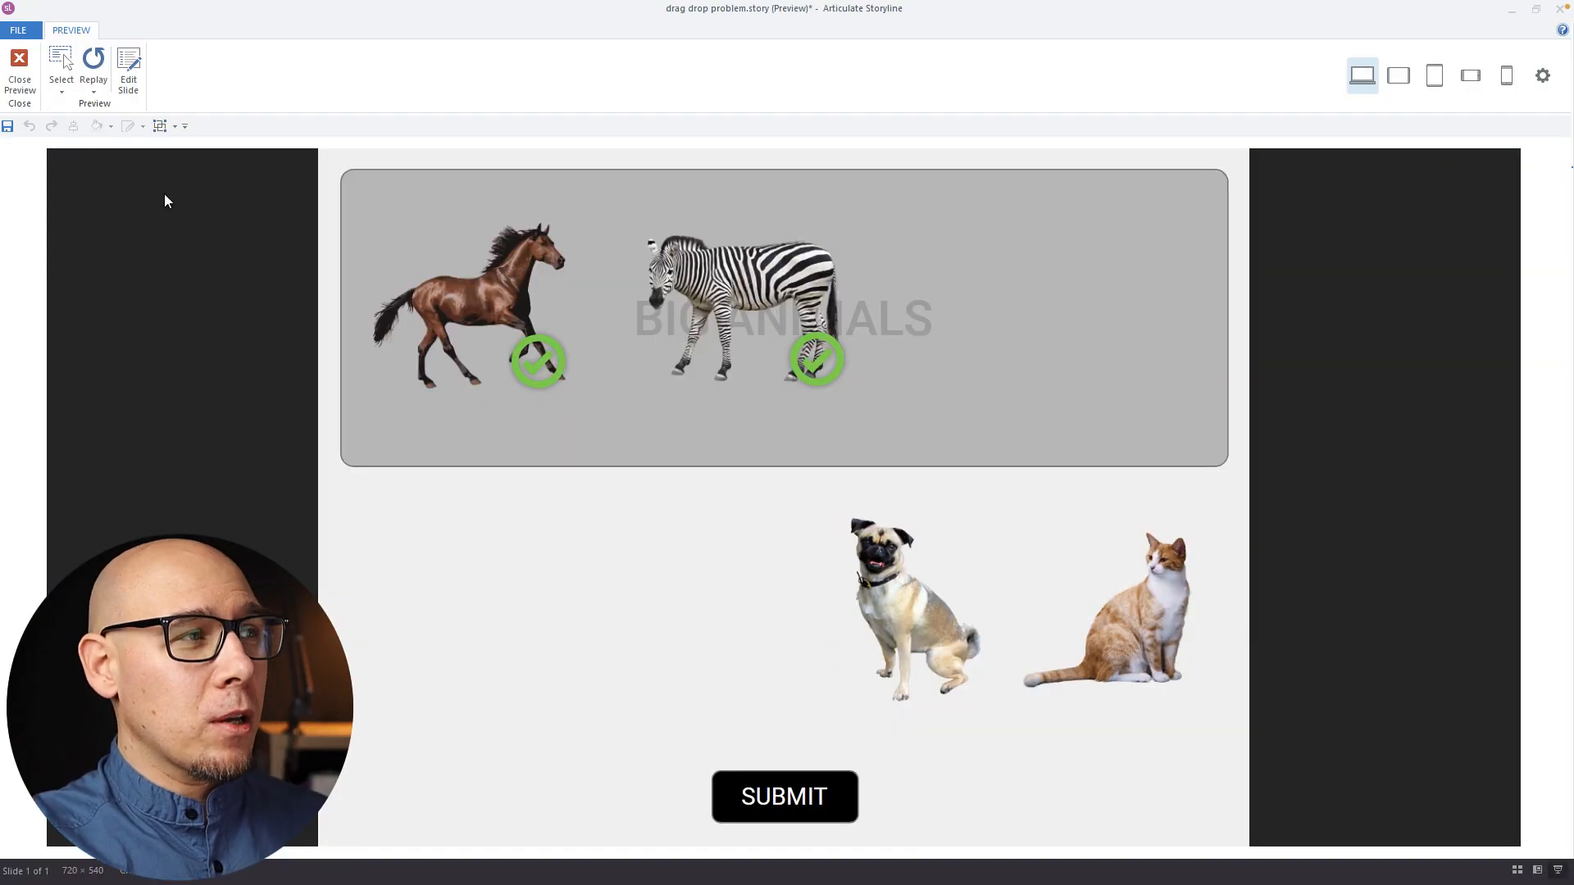
click(20, 75)
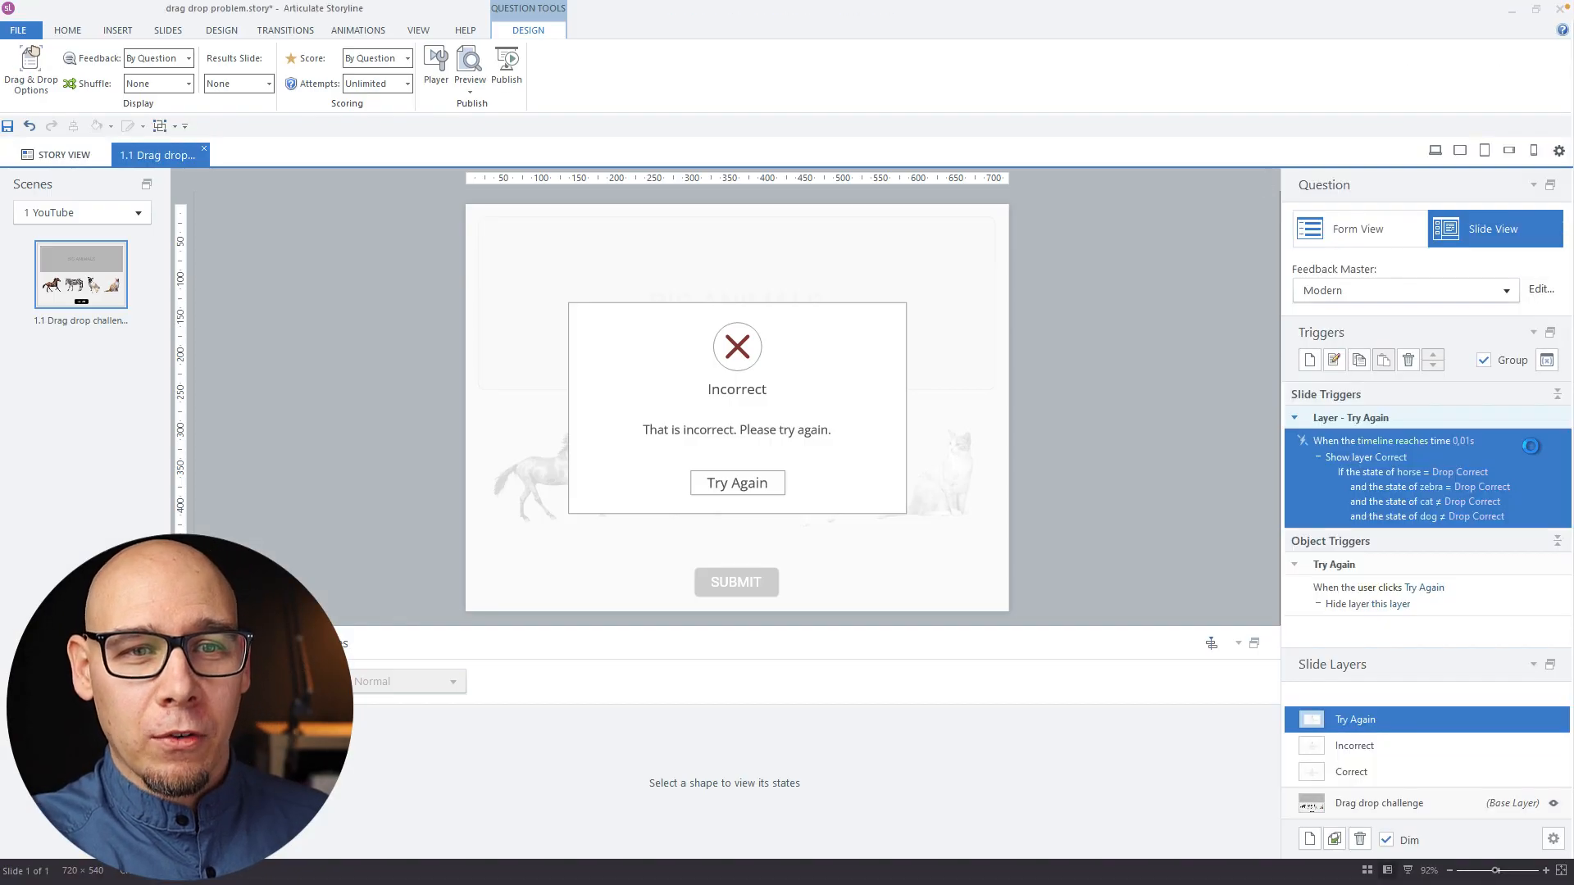
Step: Set the Try Again layer to Reset to initial state when revisiting, and close its properties
double_click(1532, 446)
click(1107, 664)
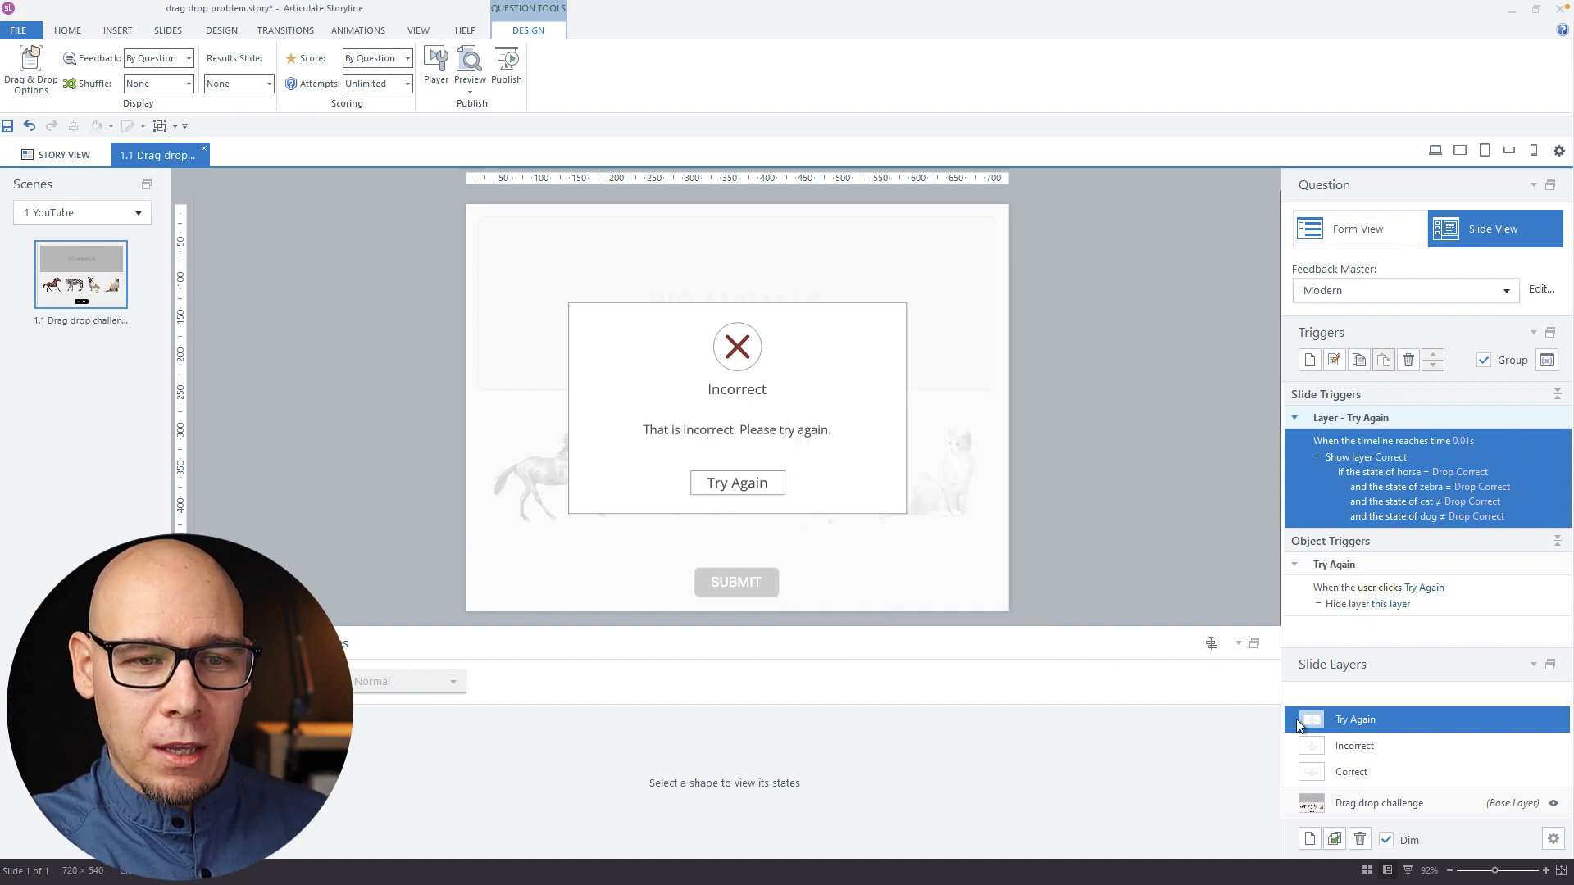
click(1318, 719)
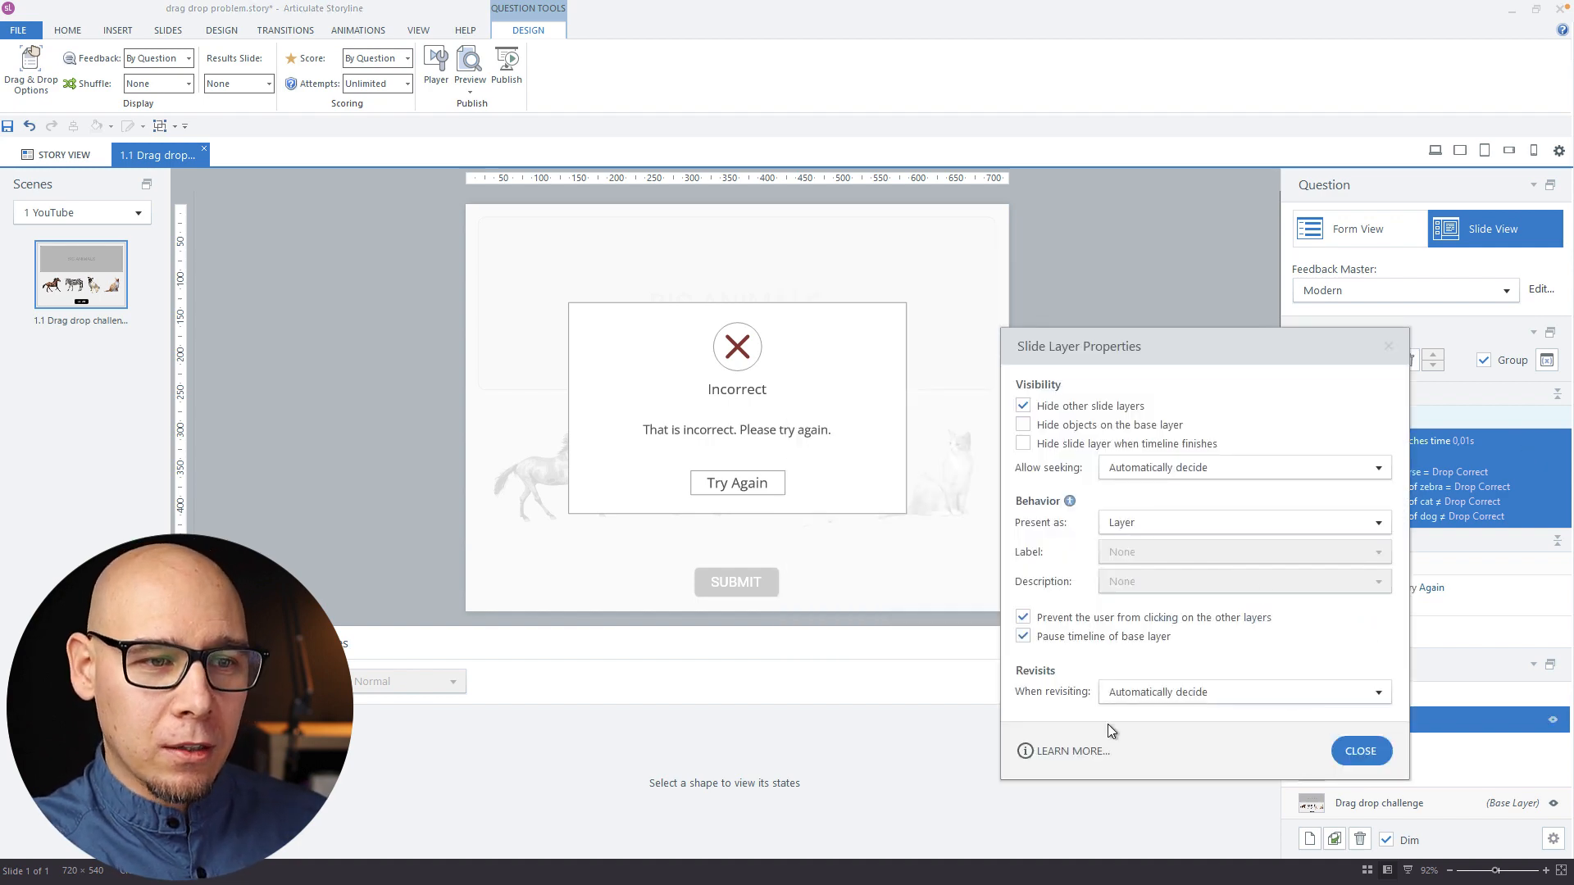
click(1148, 692)
click(1182, 735)
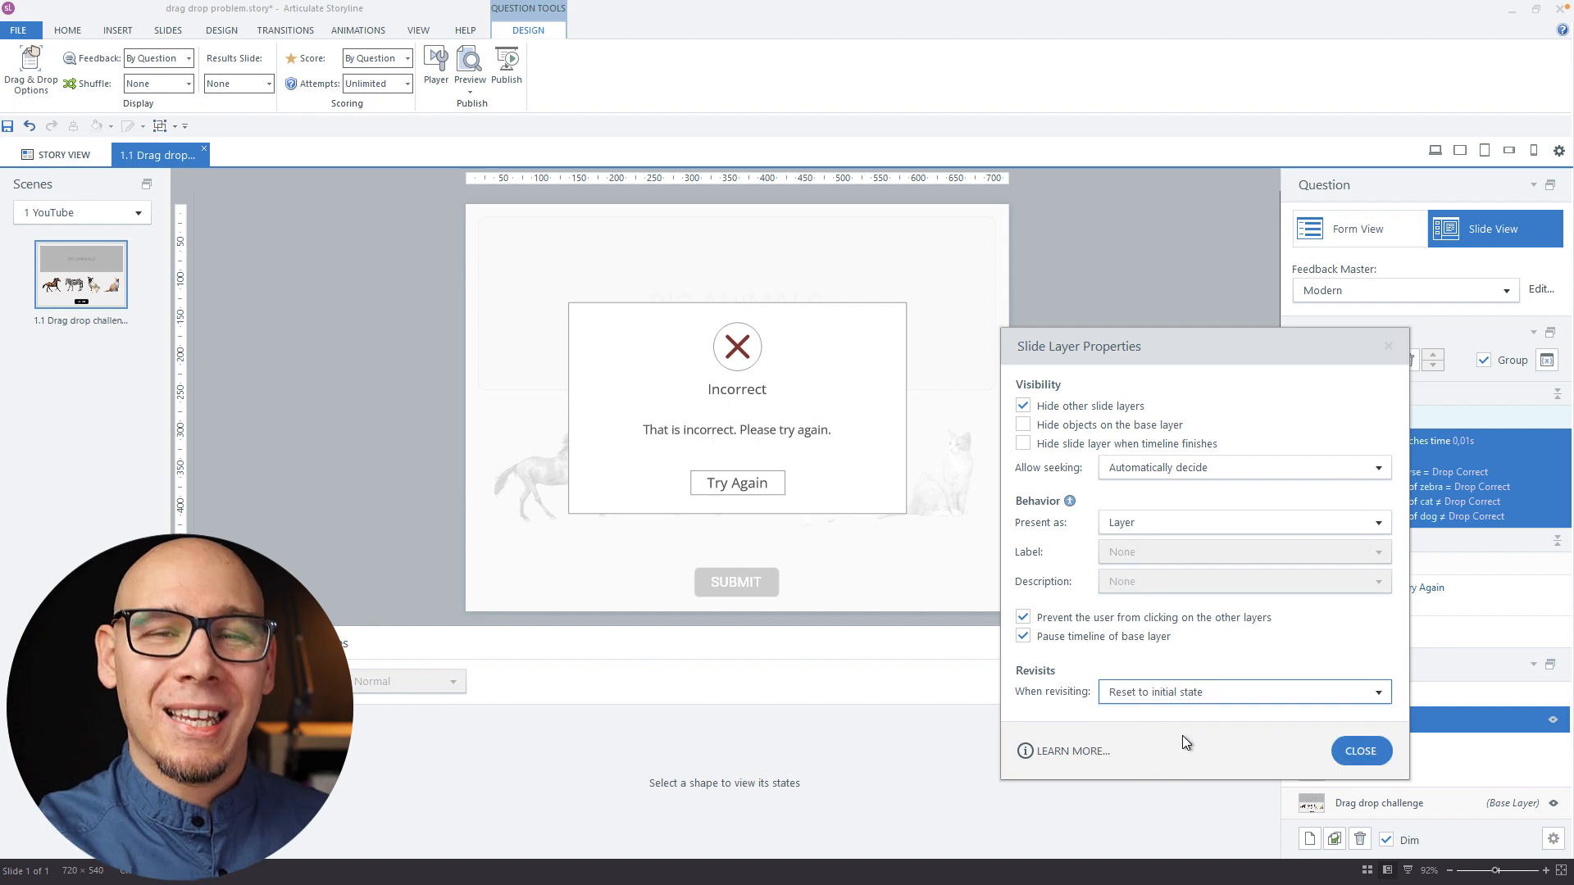
click(1361, 751)
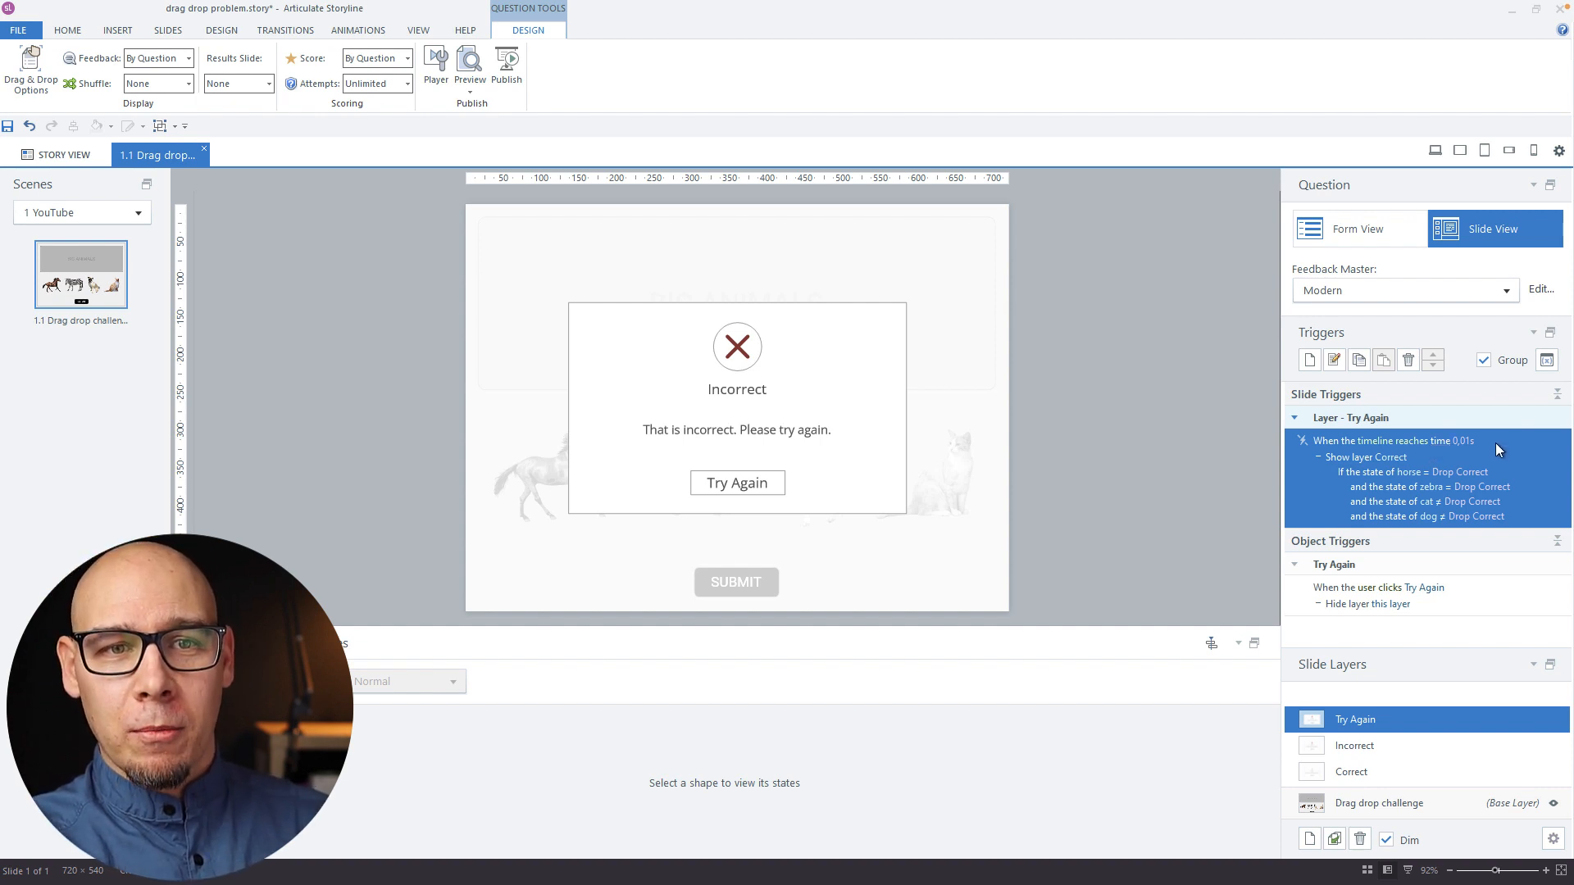
Step: Check the Try Again layer's properties and return to the Drag drop challenge base layer
double_click(1324, 722)
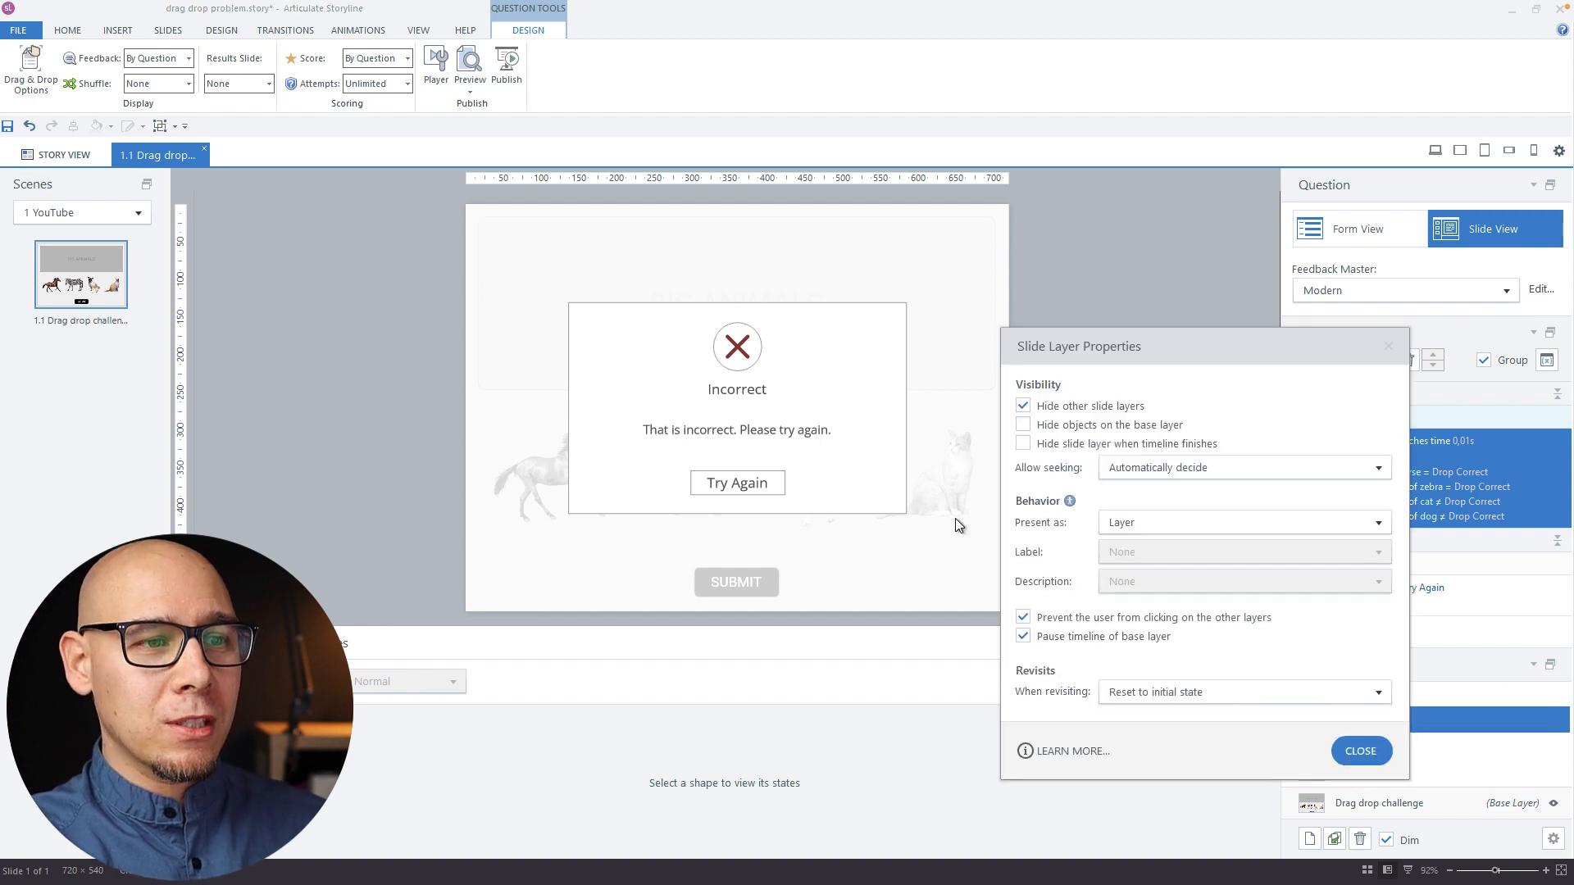
click(1361, 752)
click(1359, 792)
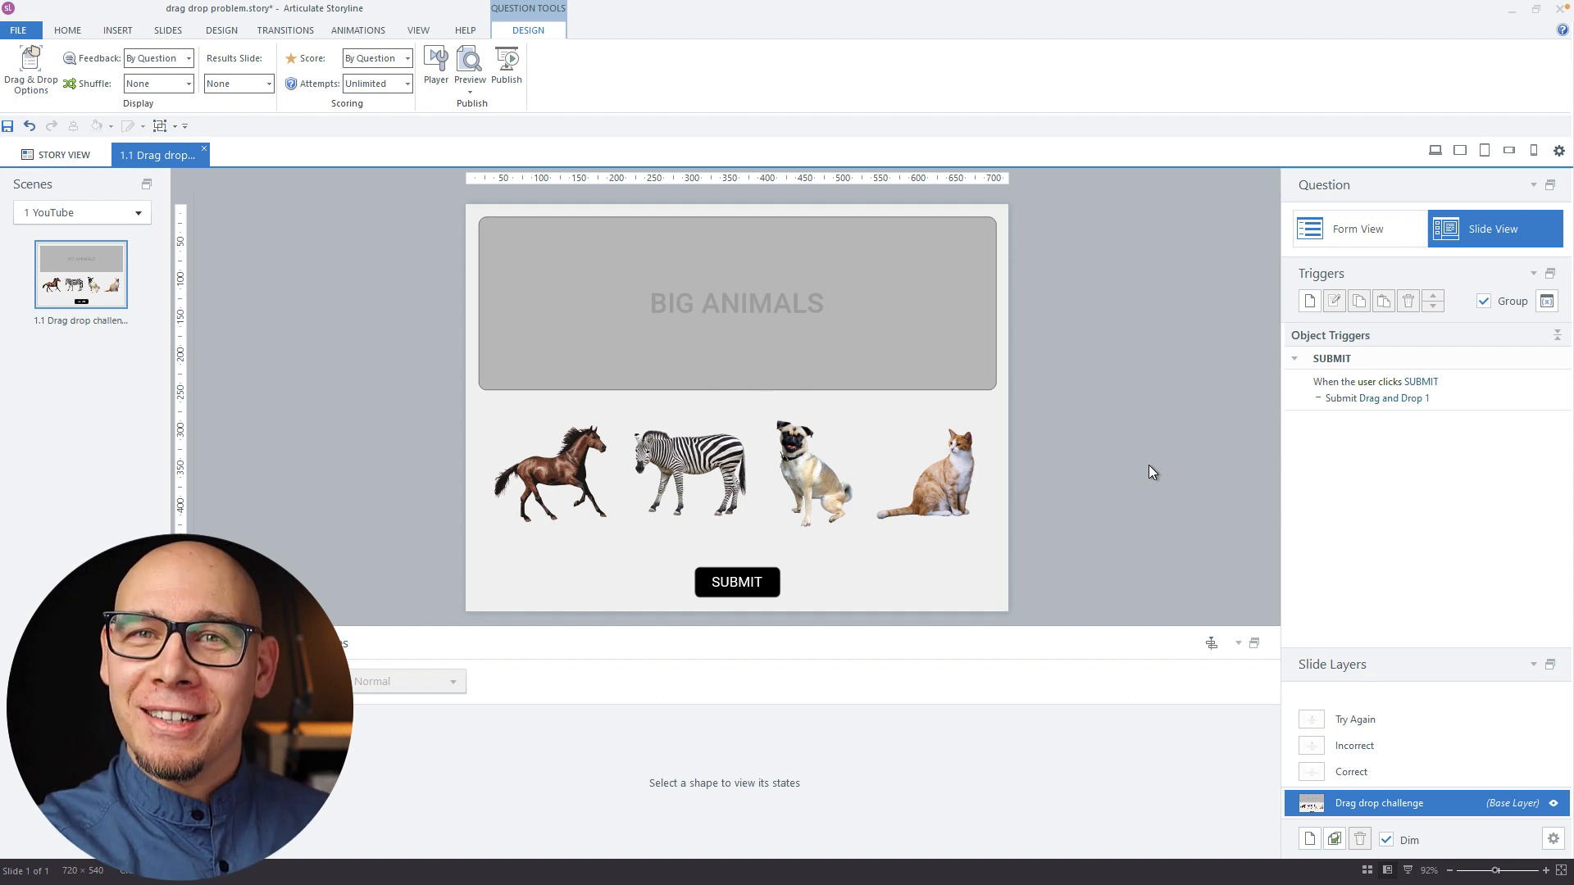
Step: Preview the slide, submit with all four animals in the big animals area, and continue past the feedback
key(F12)
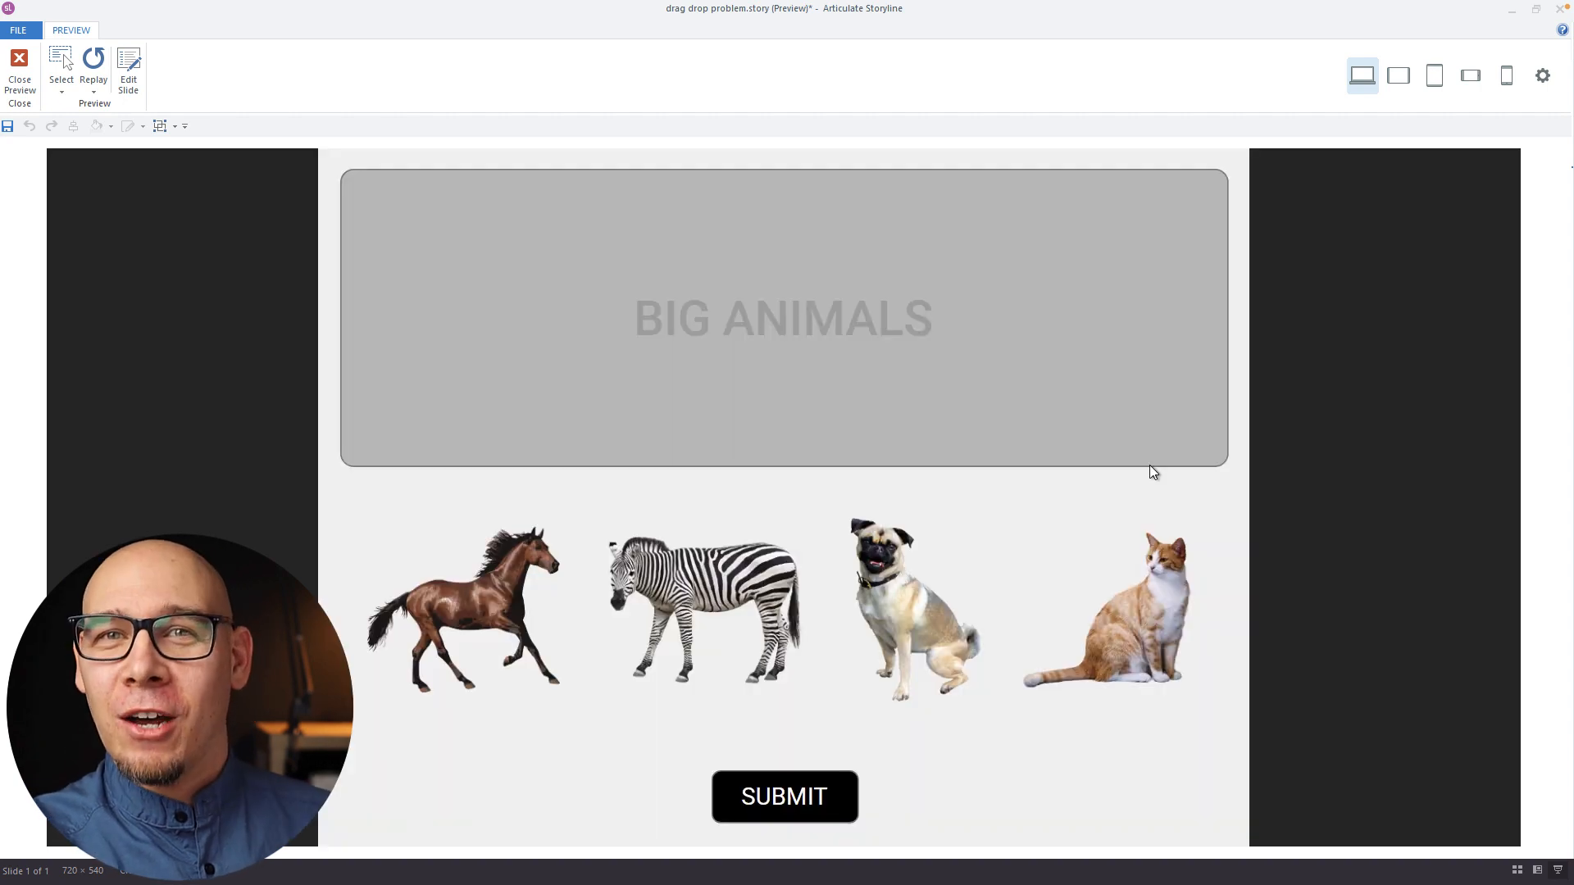
drag(503, 576, 528, 311)
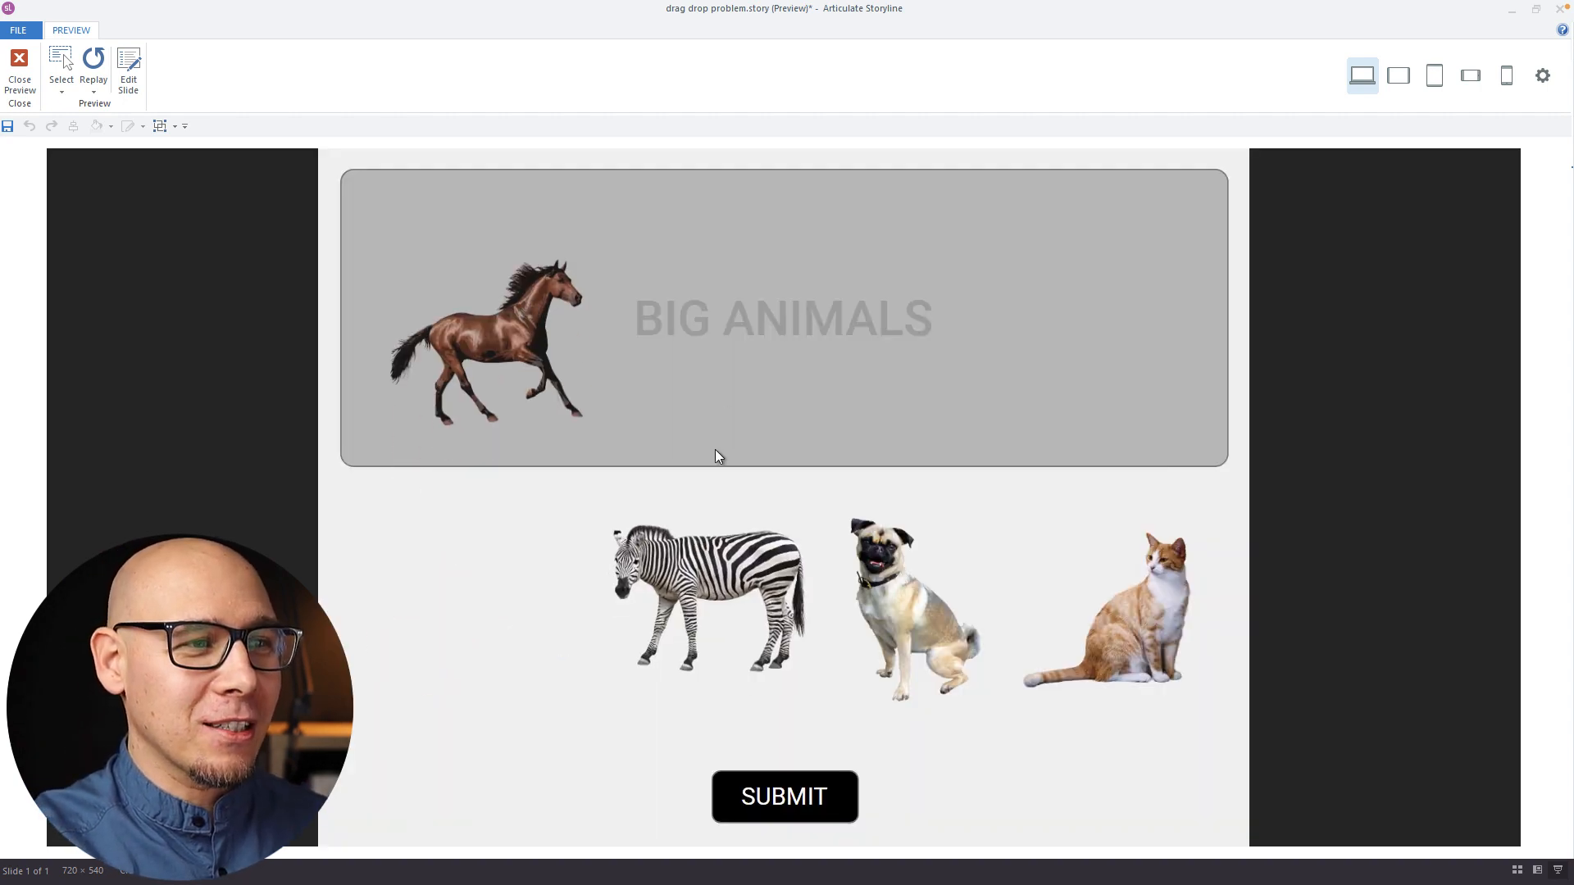
drag(716, 587, 741, 326)
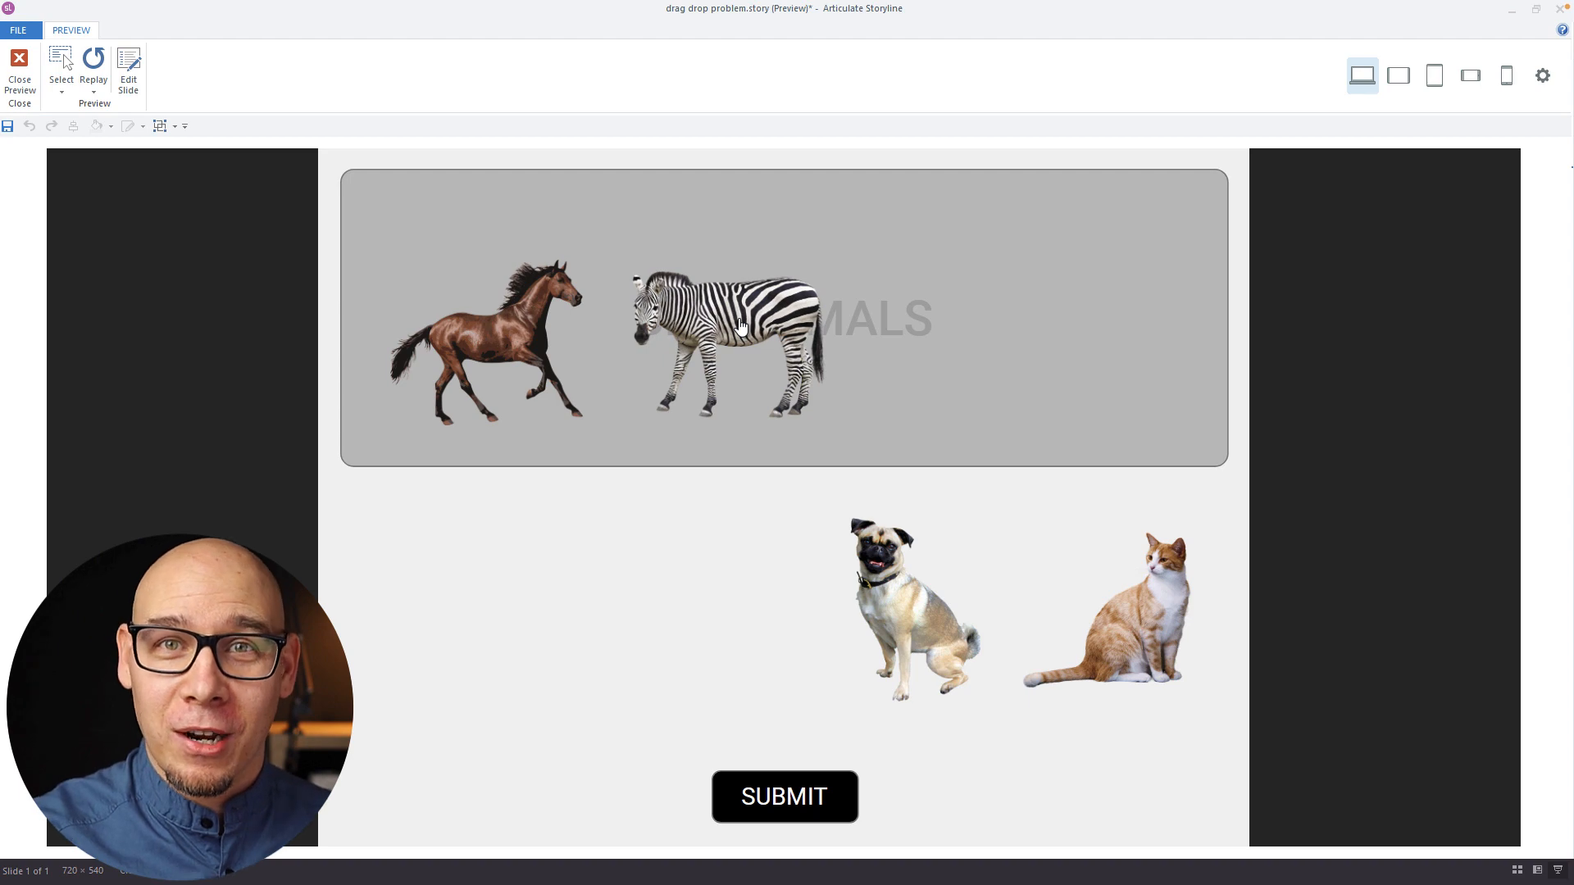
drag(911, 607, 910, 297)
drag(1152, 635, 1111, 333)
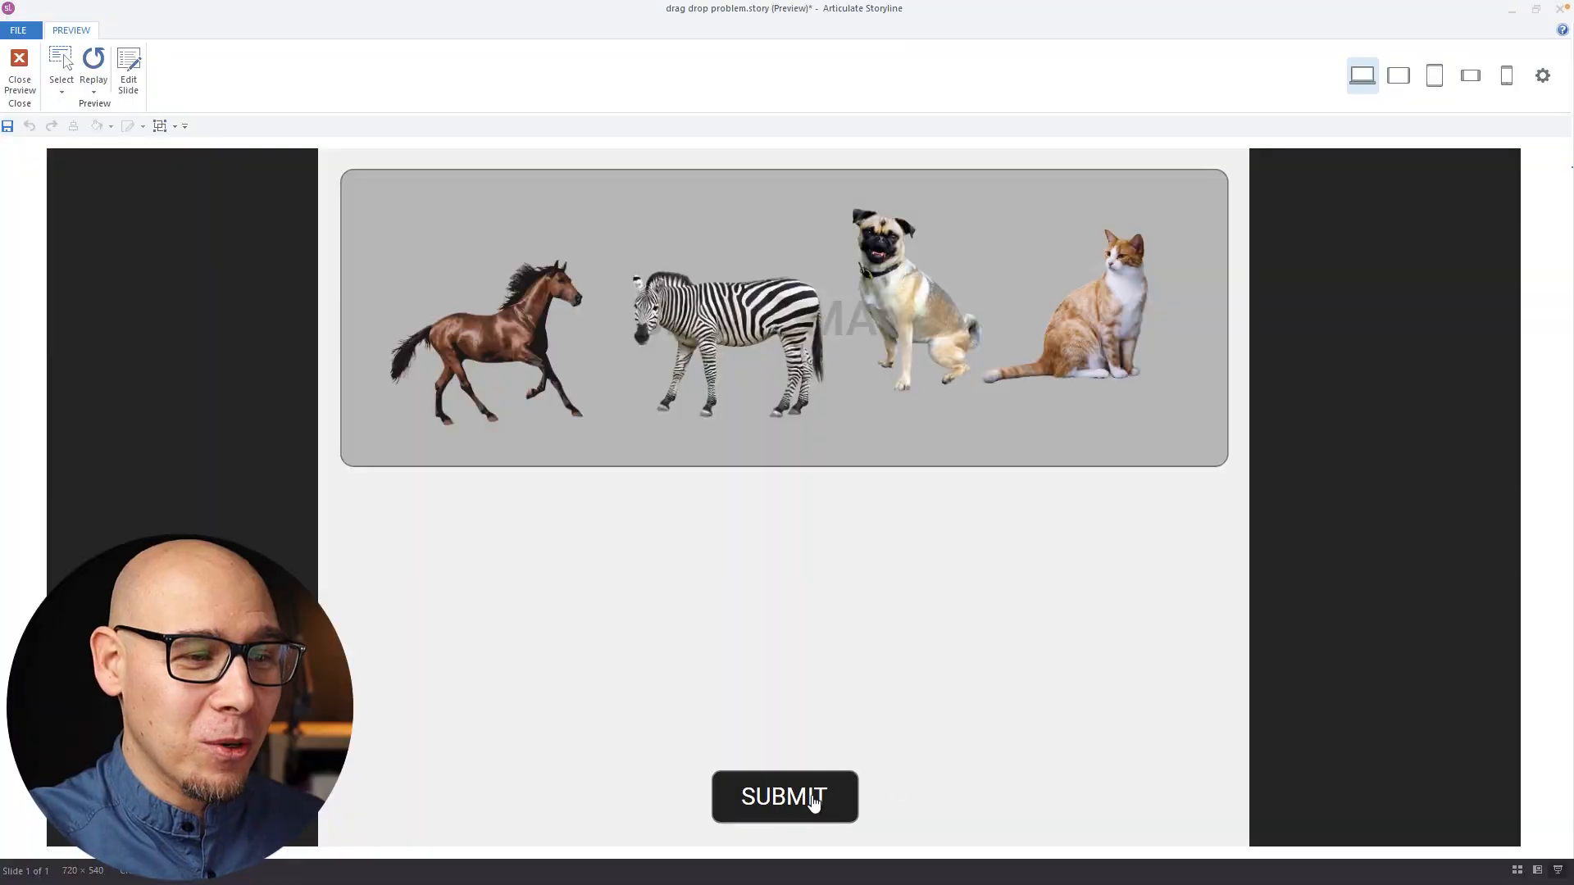
click(815, 801)
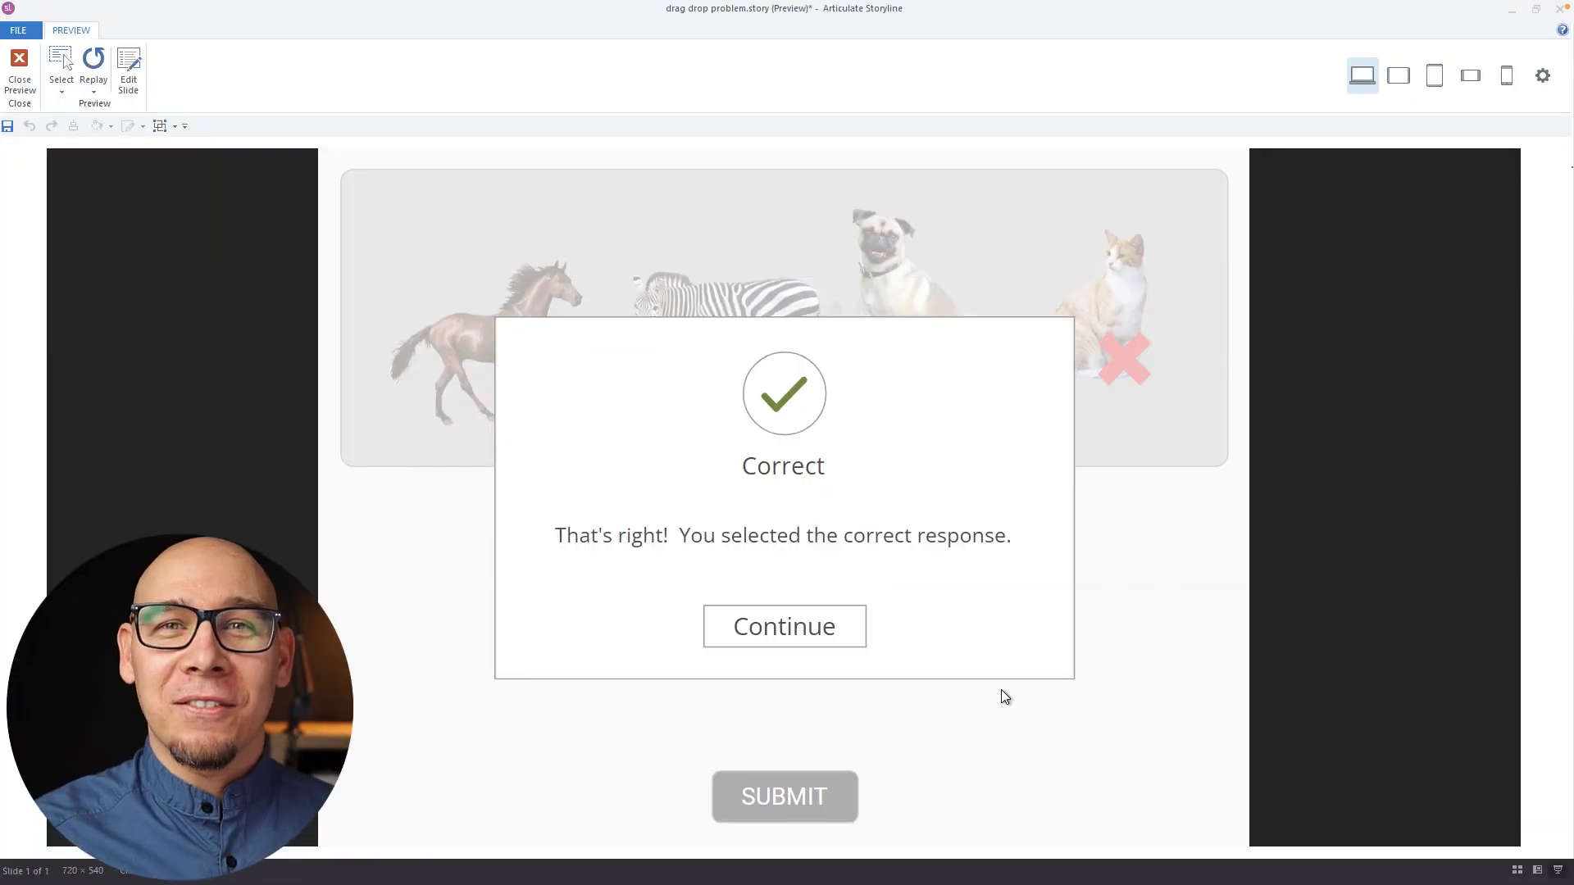
click(734, 627)
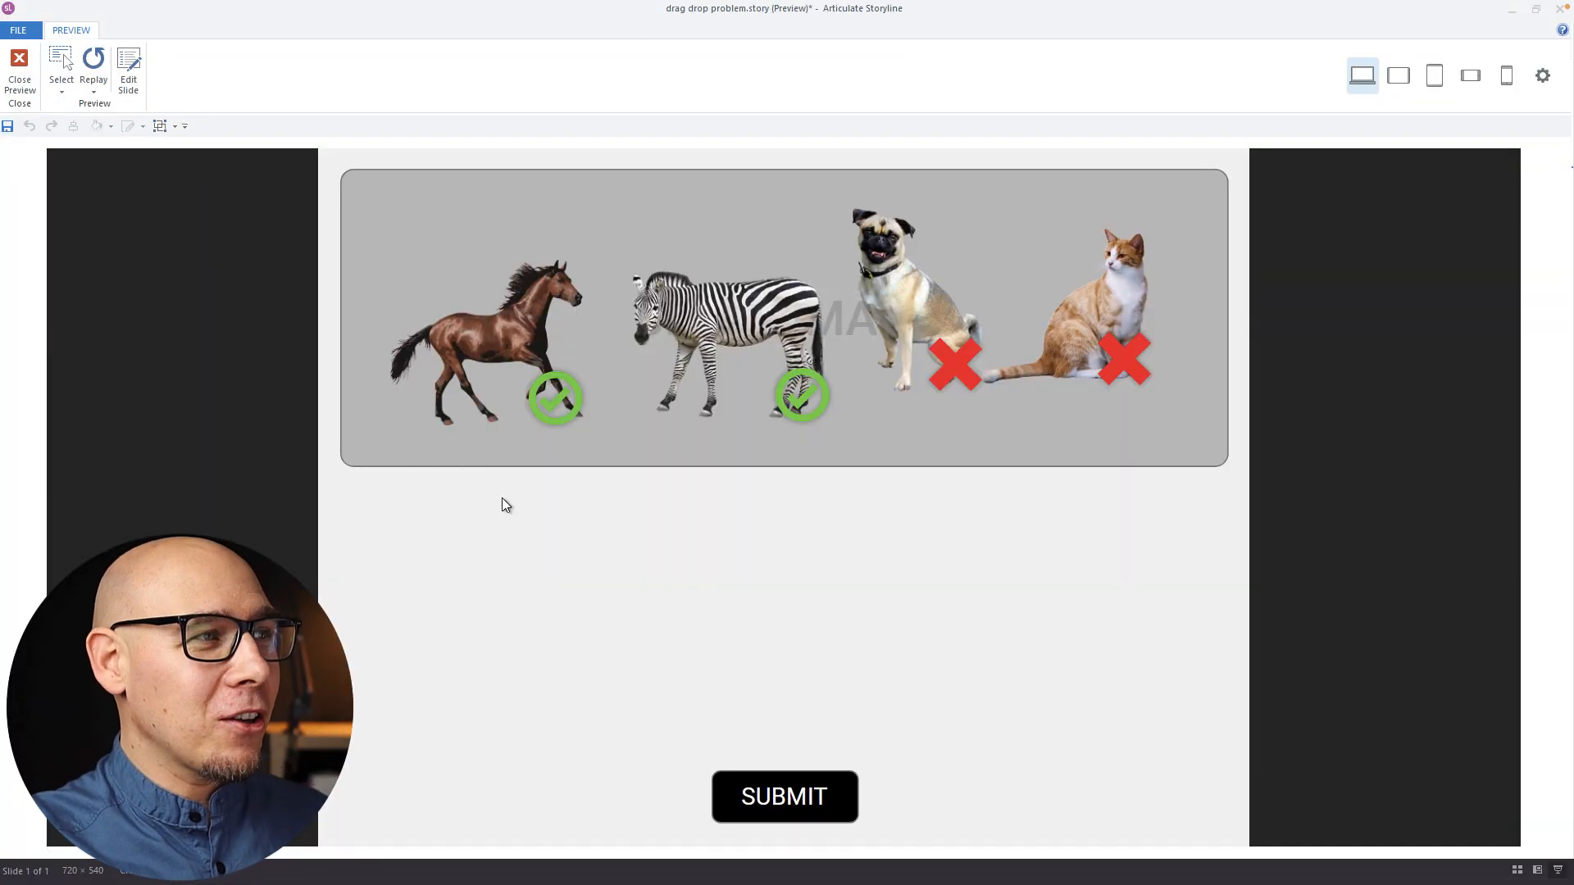
Step: Close the preview, check the drag item and drop target pairings in the question form, and return to the slide
click(36, 87)
click(1374, 218)
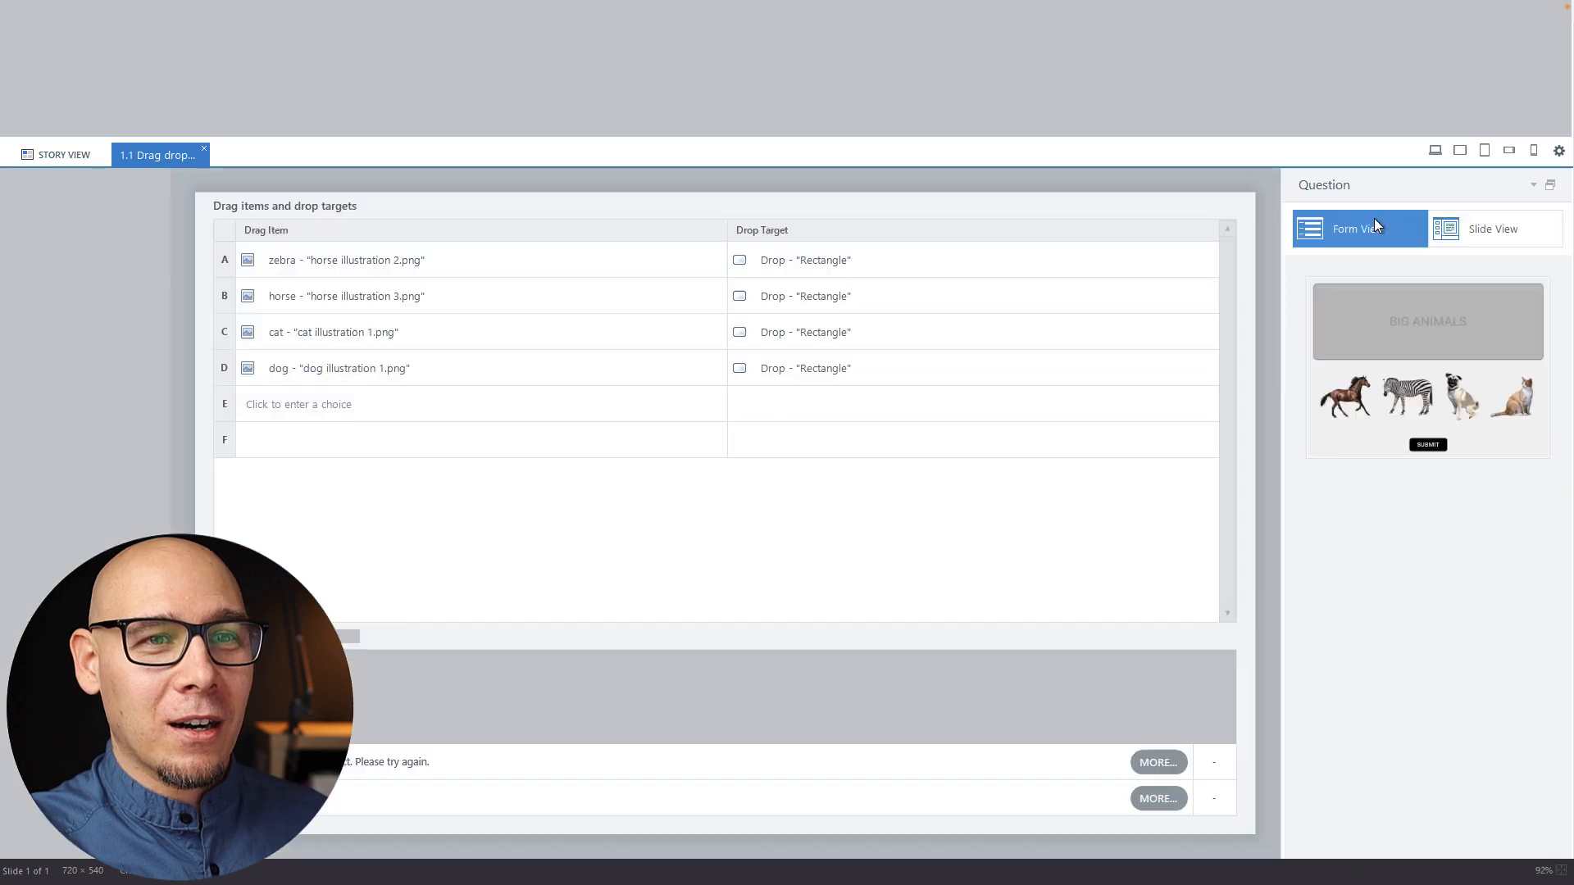
click(1504, 245)
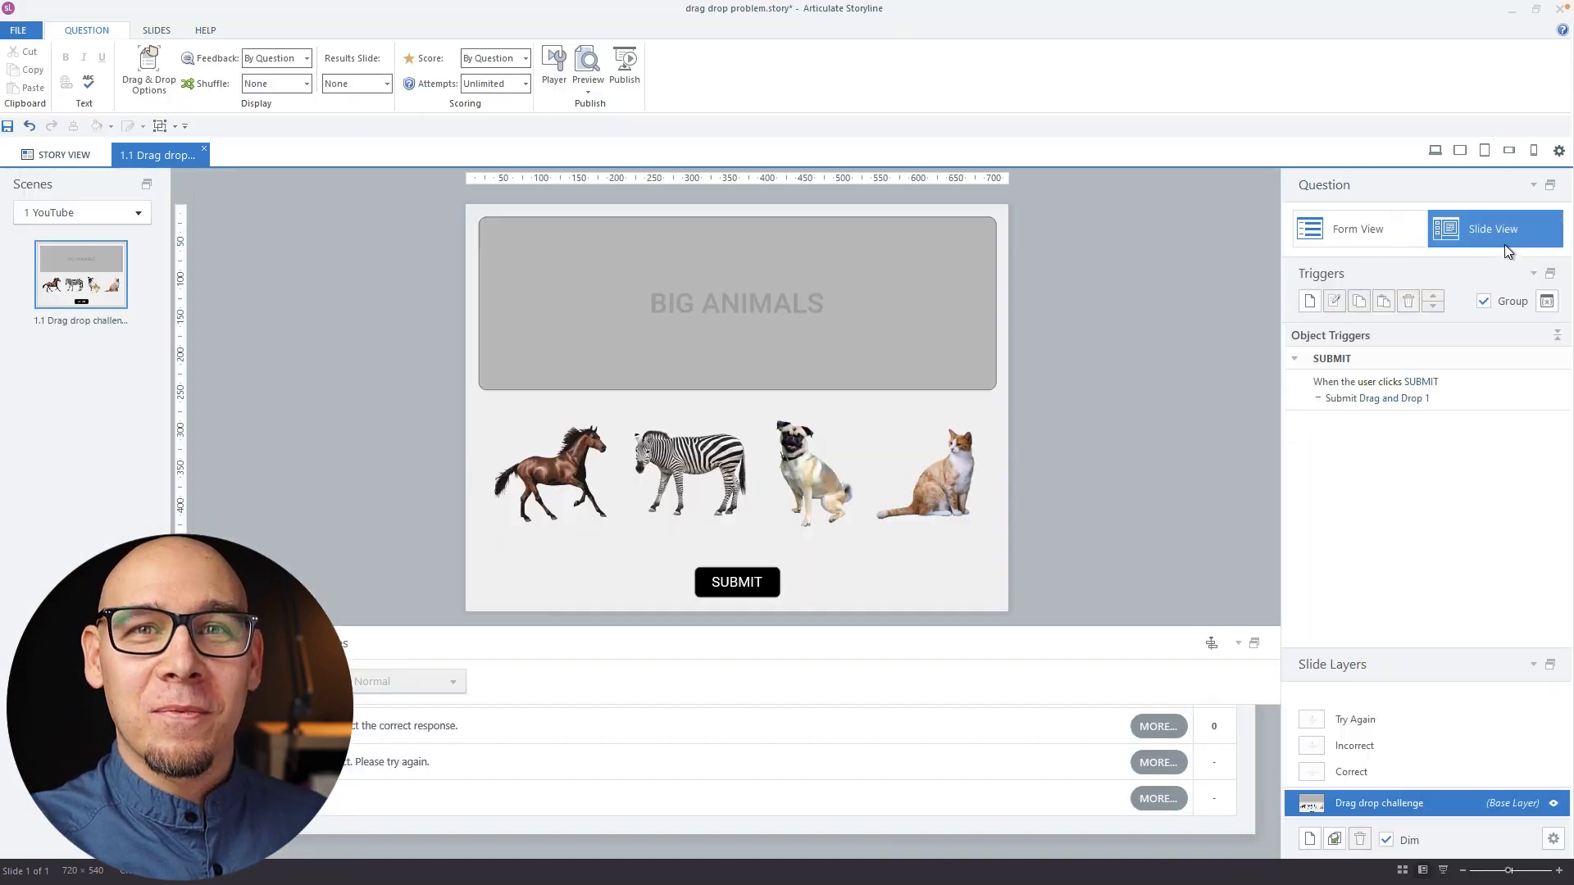
Step: Draw a small rectangle off the slide, beyond the right edge of the big animals area, and name it dummy
click(940, 497)
click(119, 33)
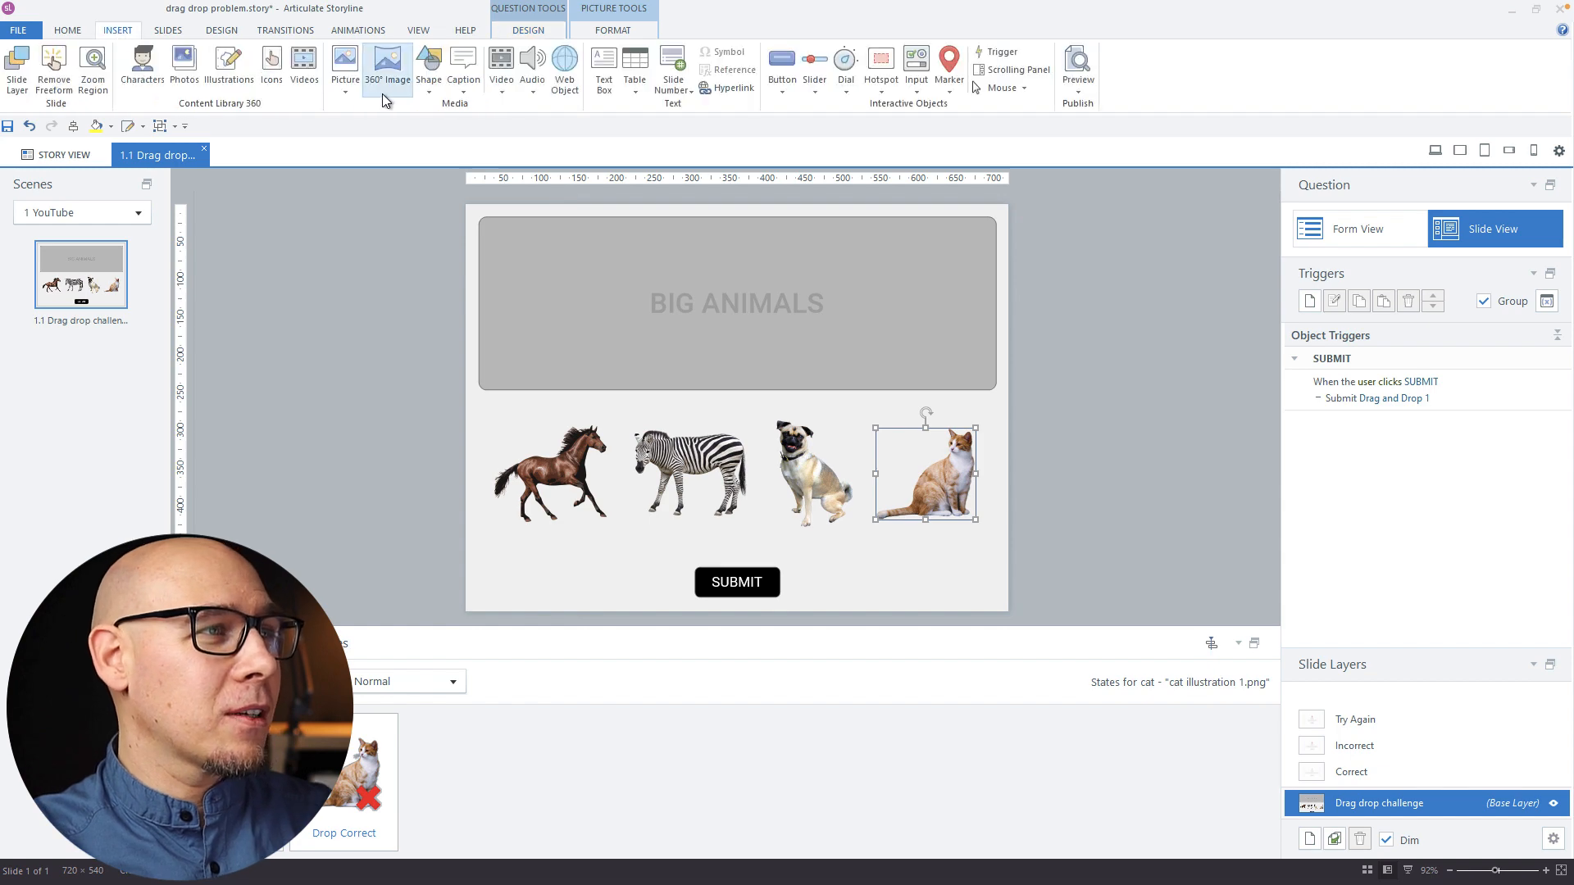
click(428, 79)
click(429, 157)
drag(1086, 295, 1156, 376)
click(215, 644)
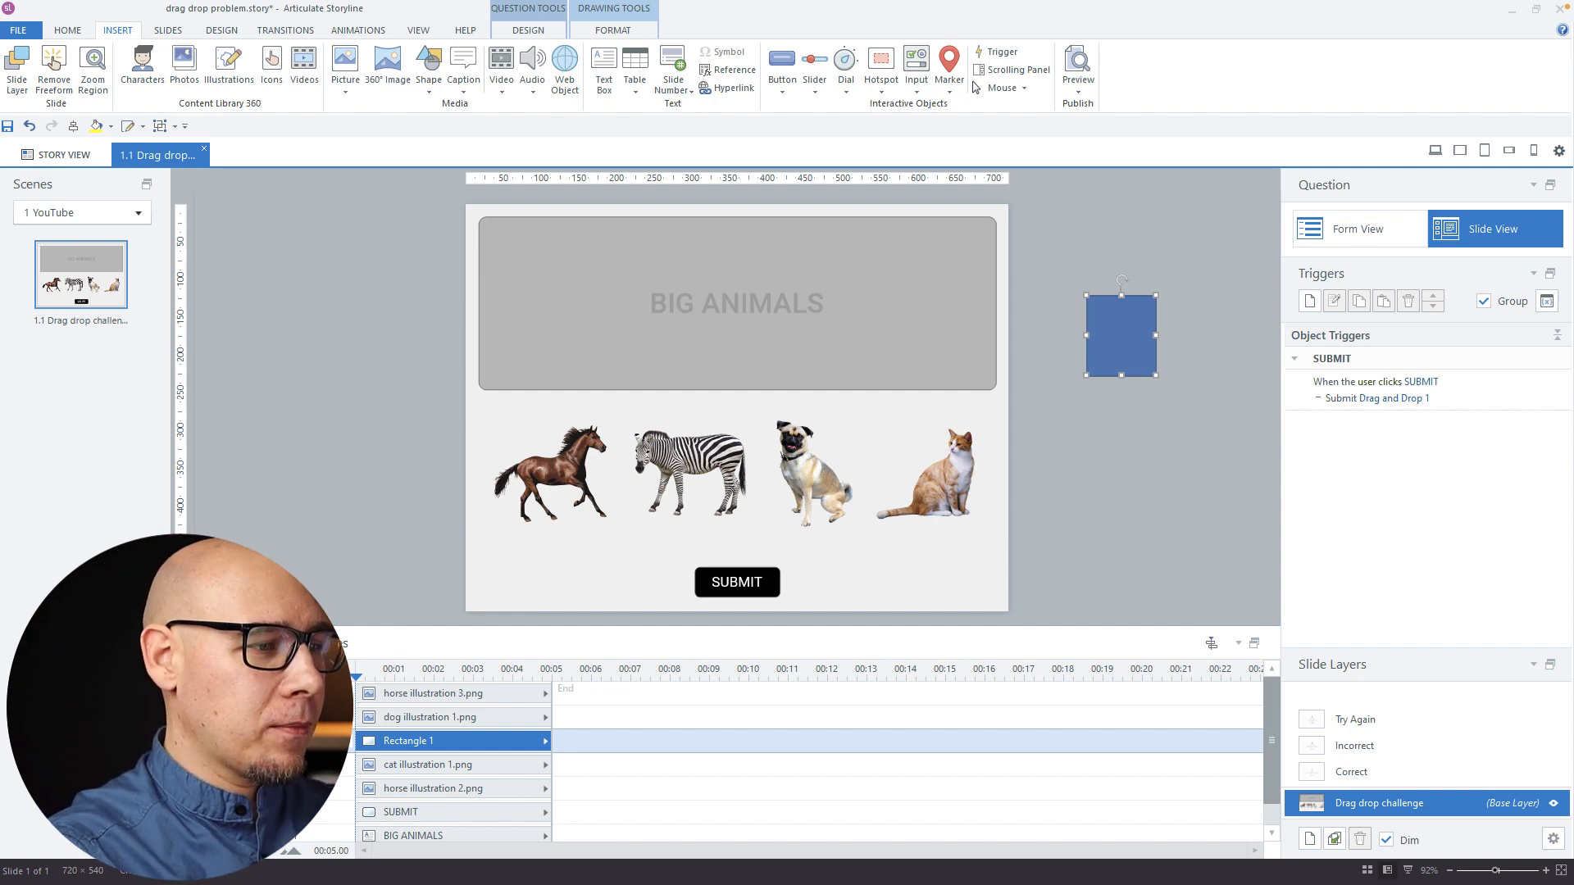
key(Return)
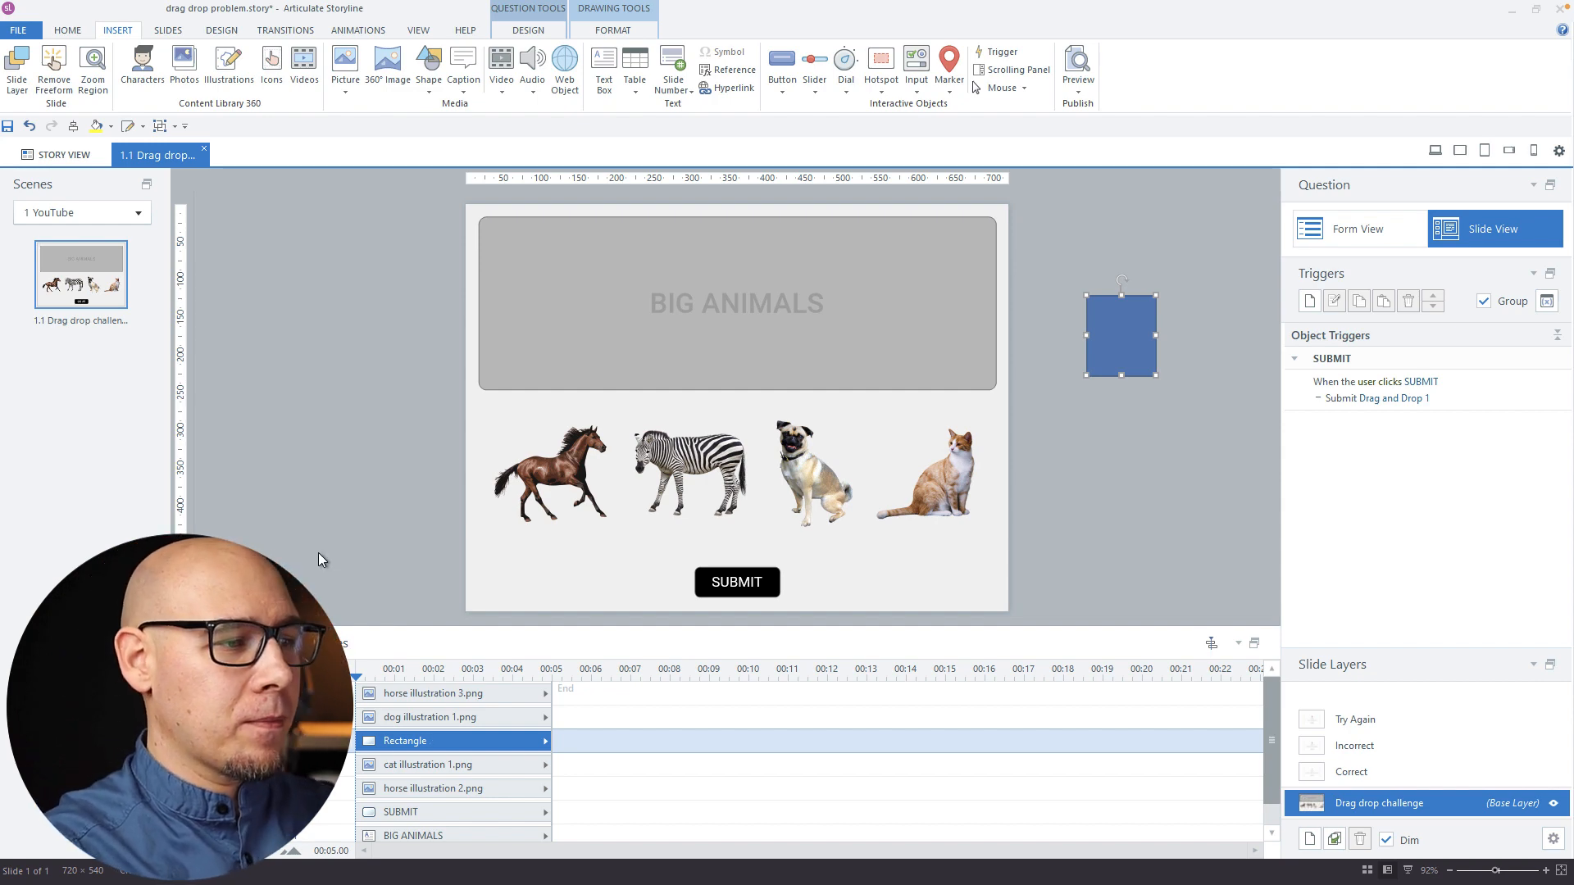
Step: Add the dummy rectangle as a fifth drag item with the Drop rectangle as its target, and check the pairings
click(1331, 231)
click(412, 405)
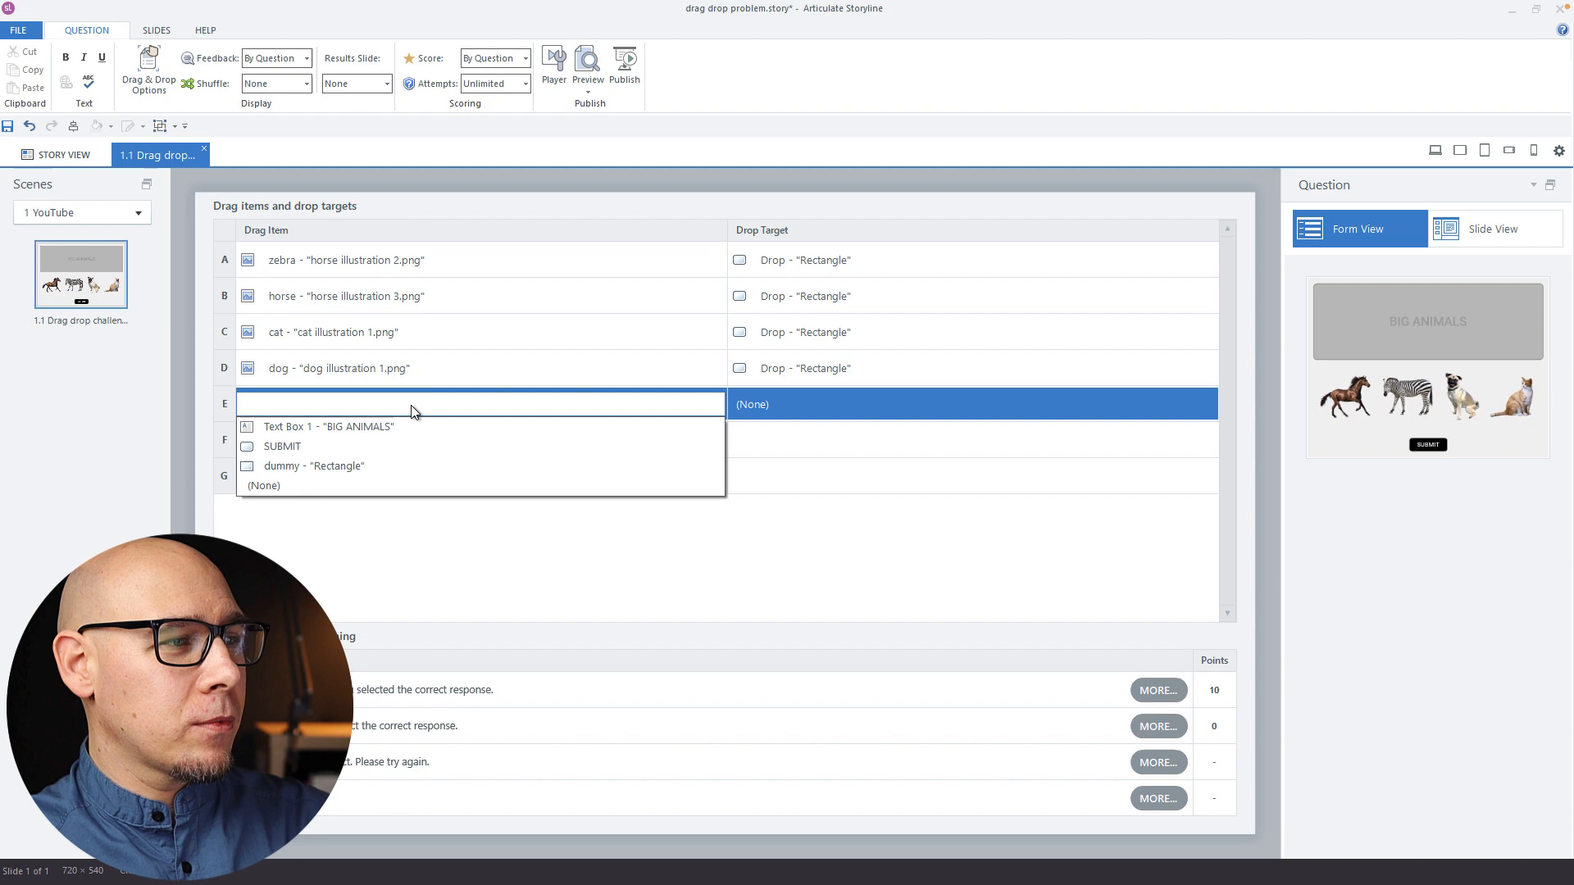
click(341, 466)
click(854, 400)
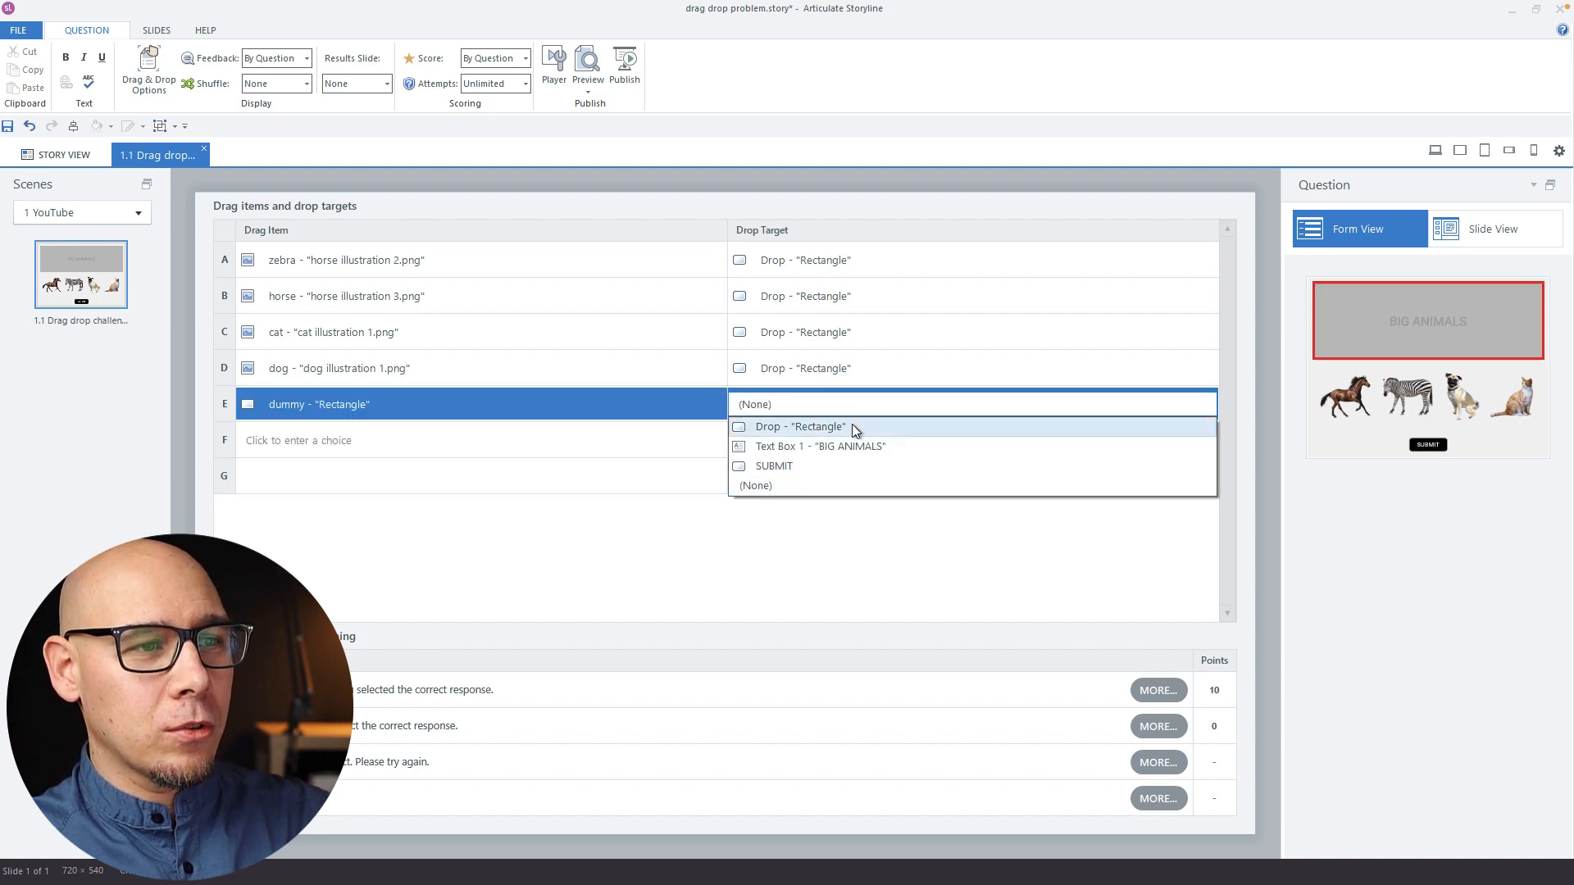
click(851, 426)
click(1462, 238)
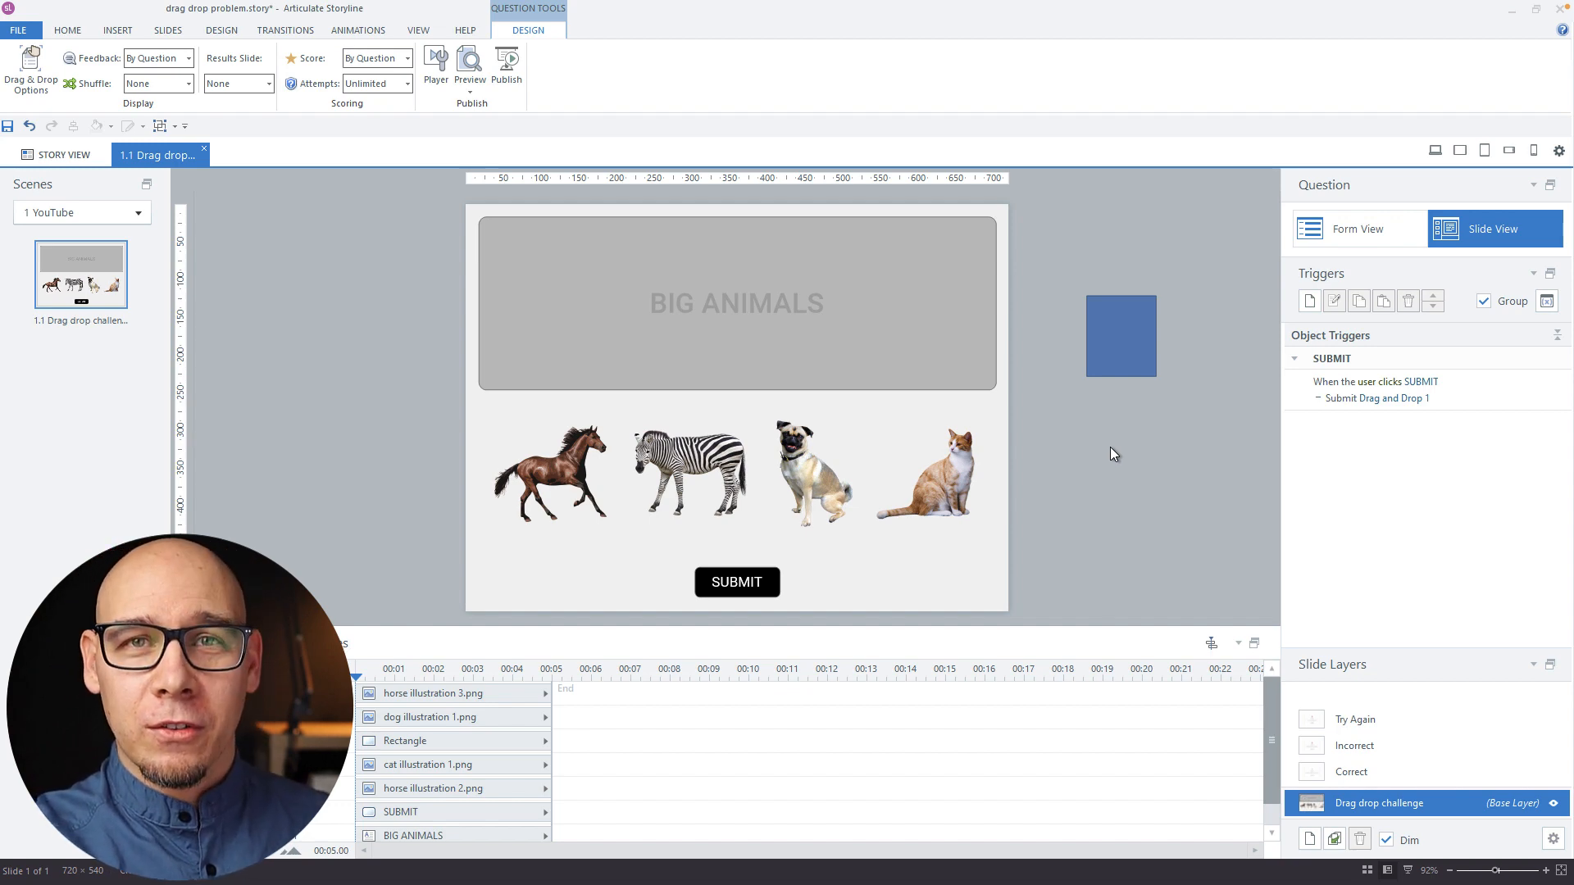
click(1329, 243)
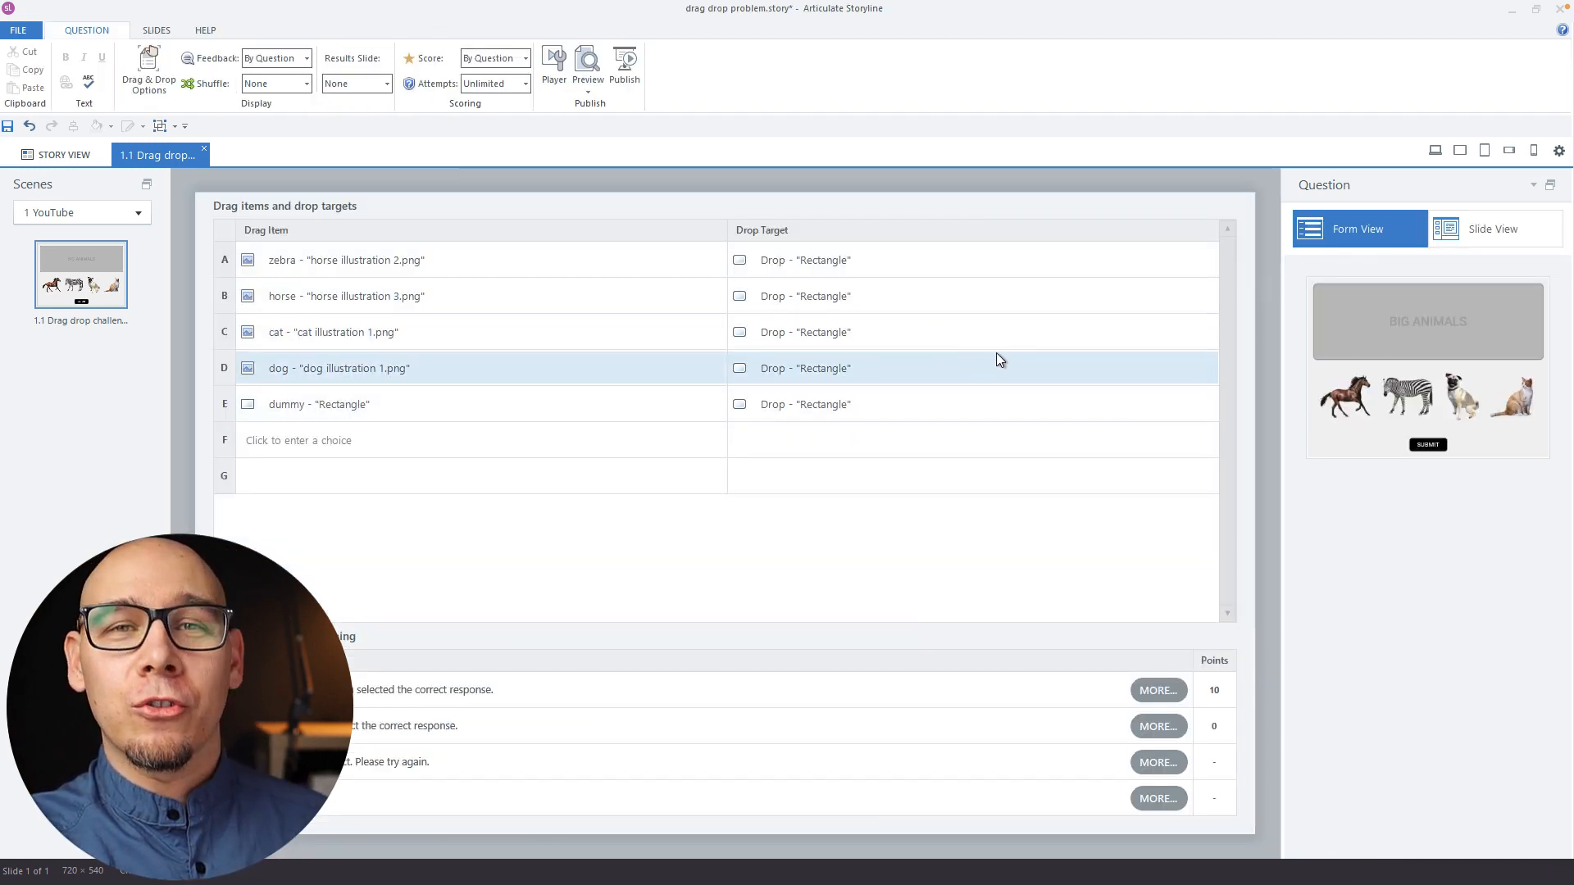
click(1459, 230)
Step: Preview the question with the horse and zebra in the area and the dog outside it, submit, continue past the feedback, and close the preview
key(F12)
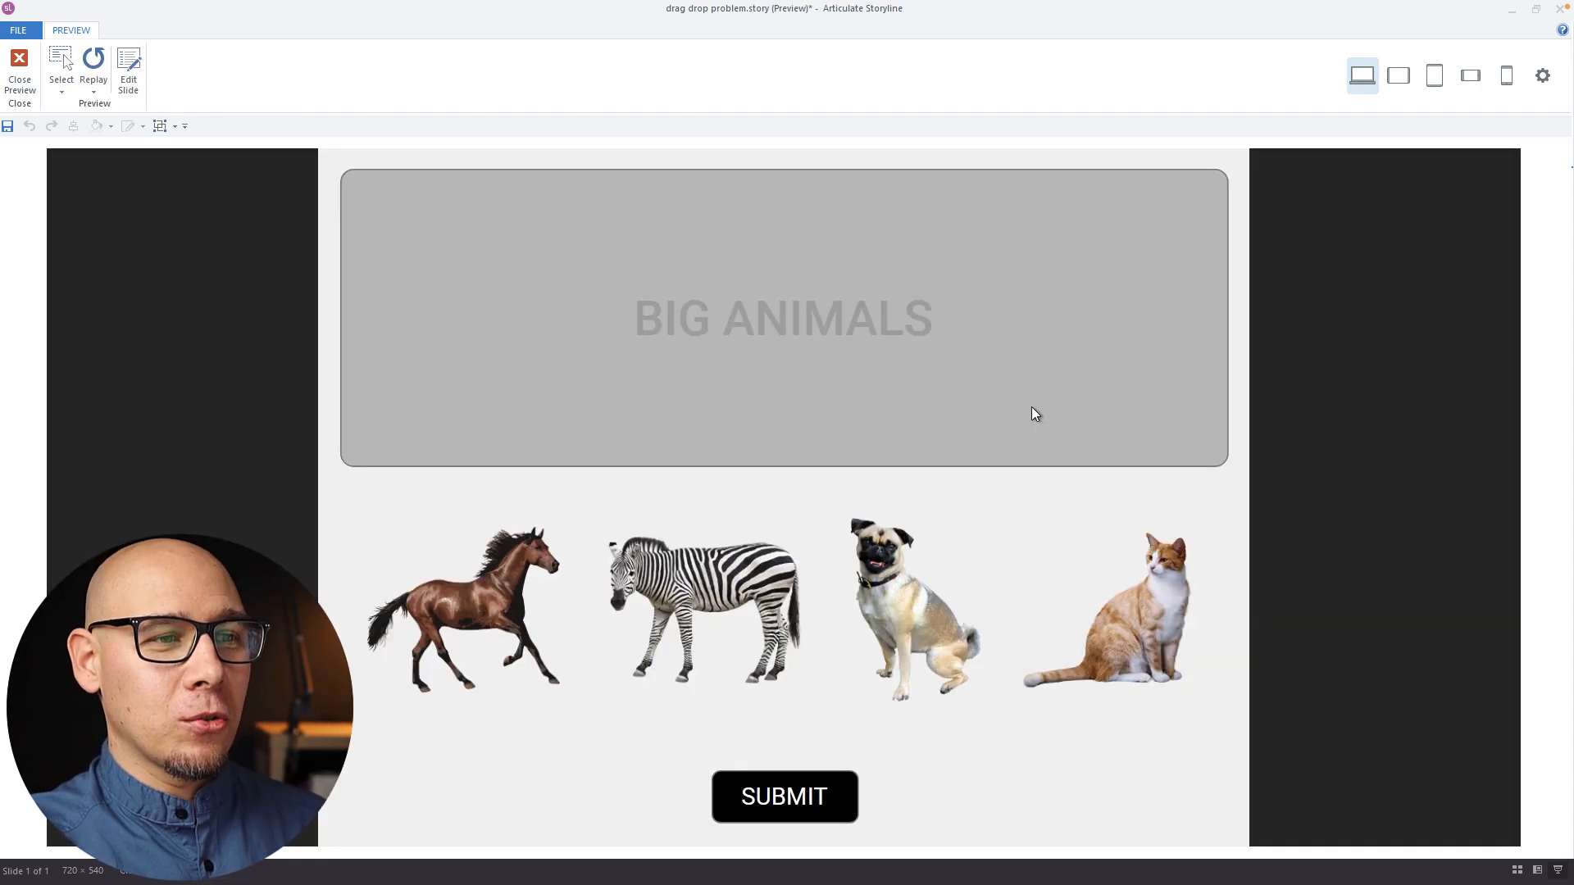
drag(706, 606, 753, 343)
drag(526, 582, 563, 256)
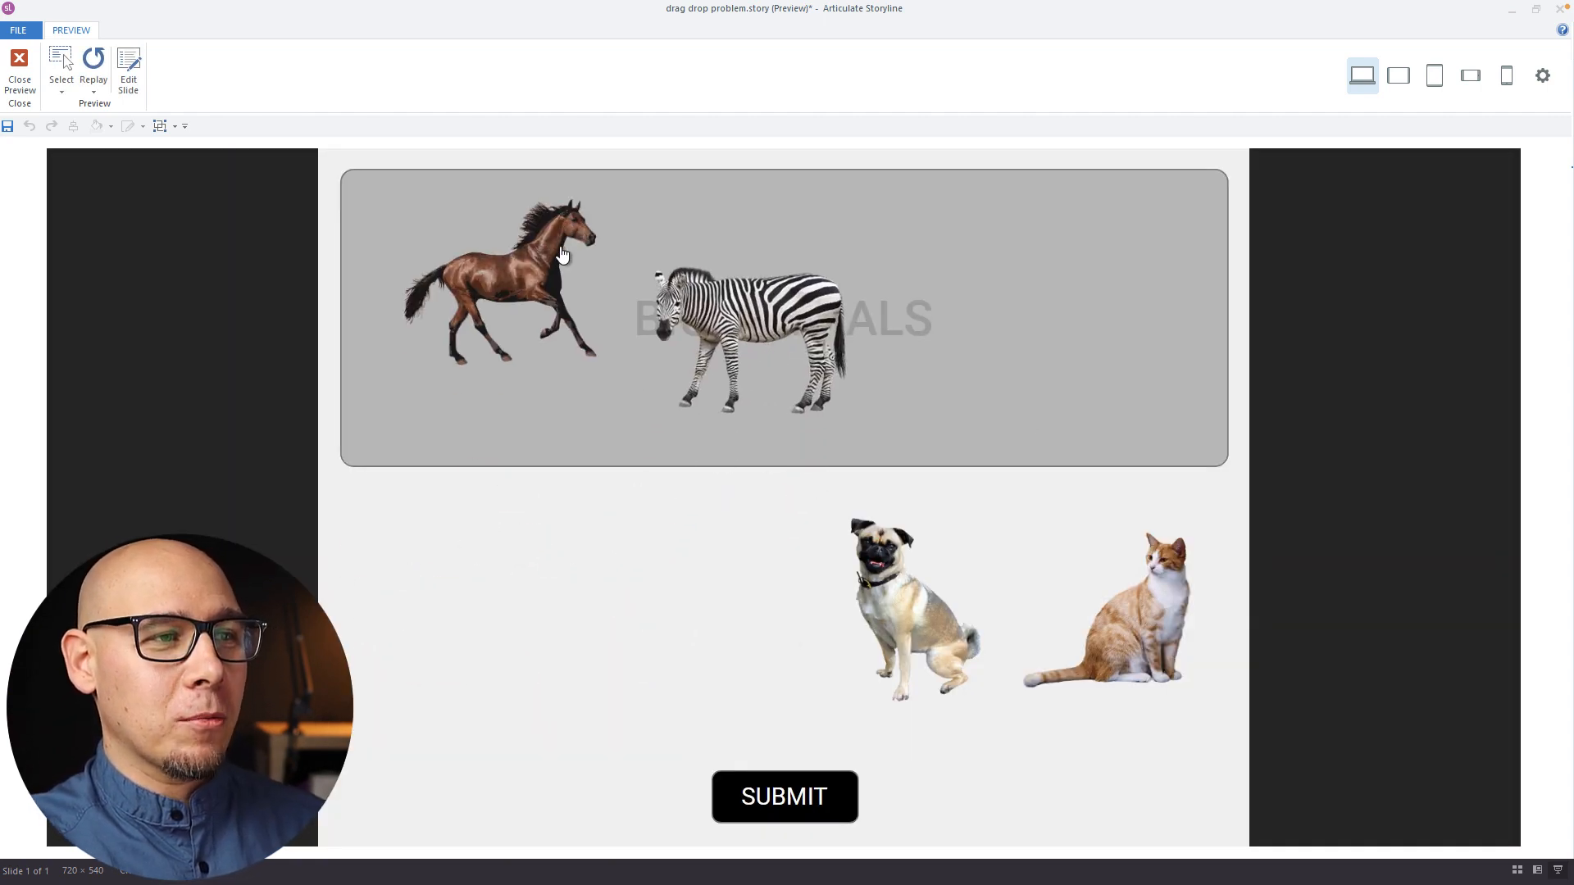
drag(945, 591, 868, 608)
click(775, 829)
click(808, 634)
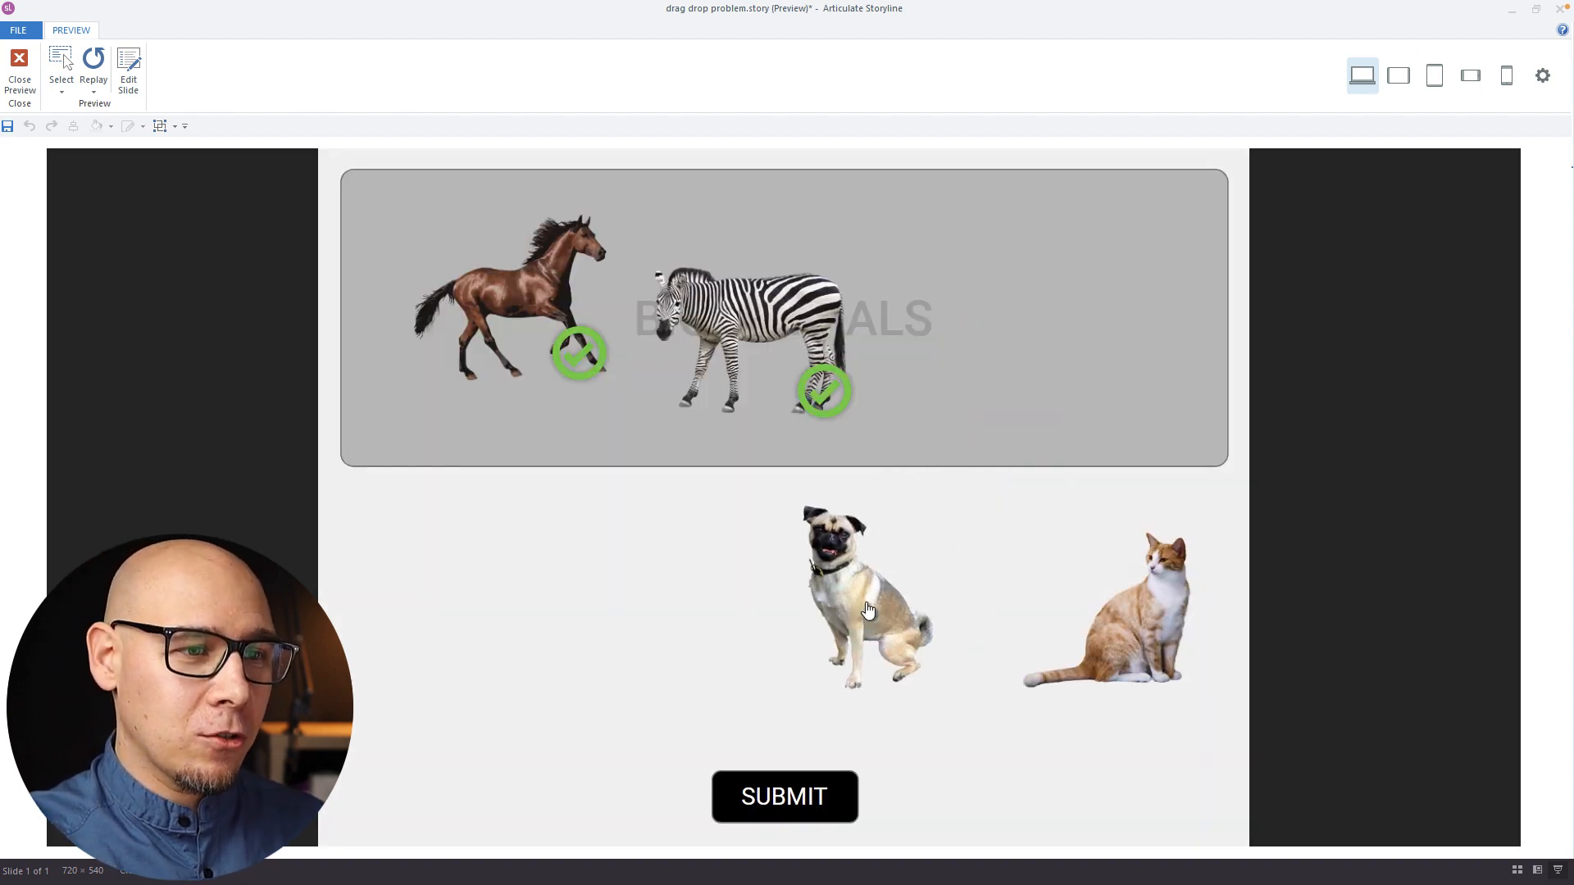
click(816, 824)
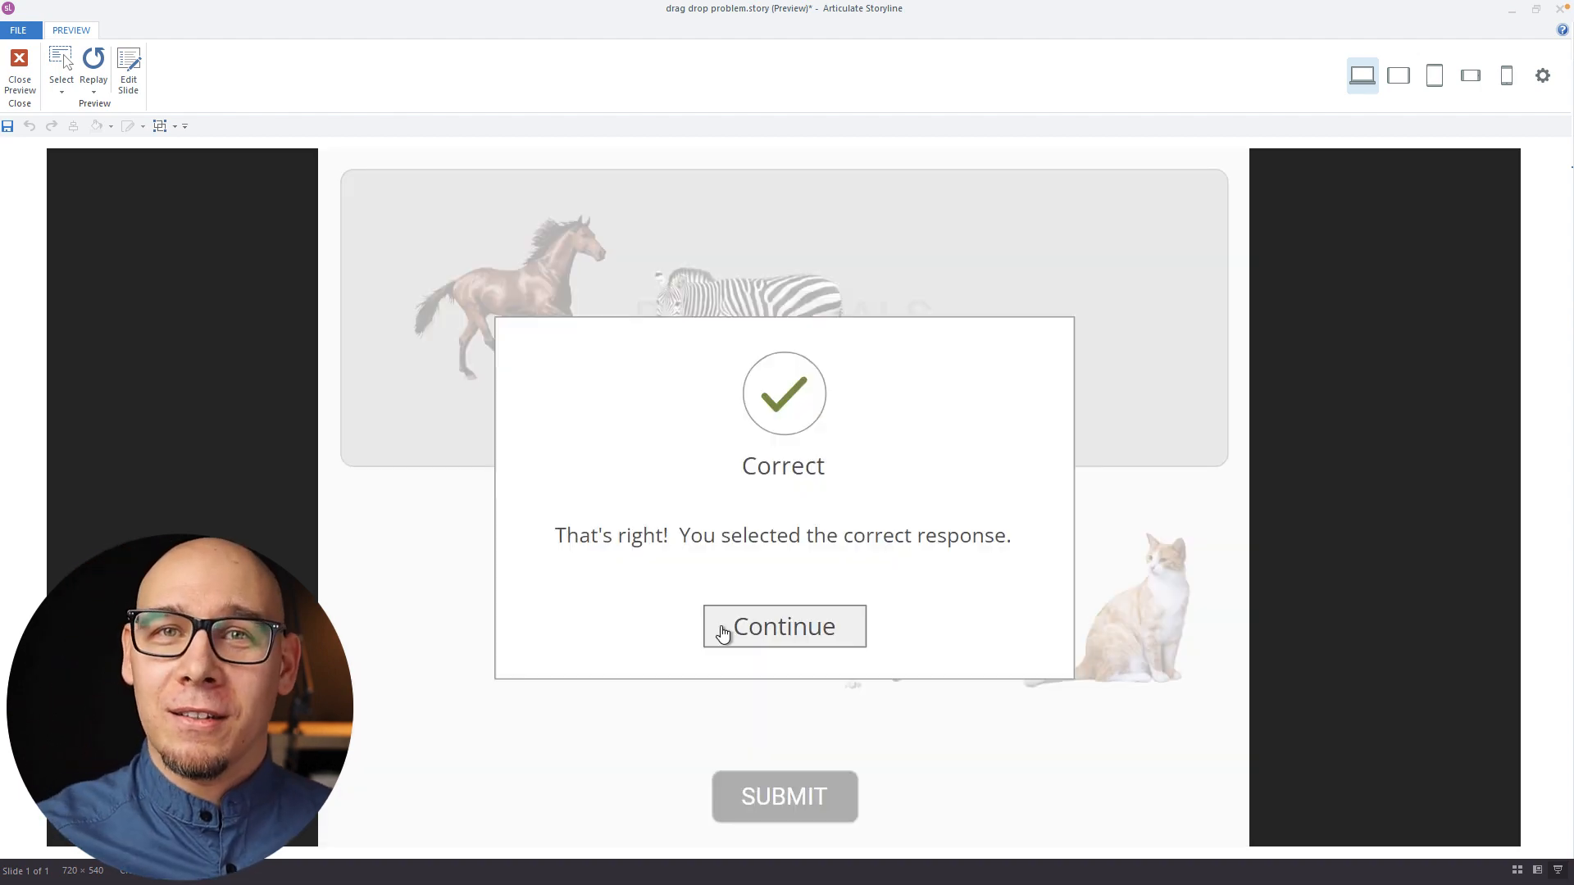
click(722, 633)
click(19, 69)
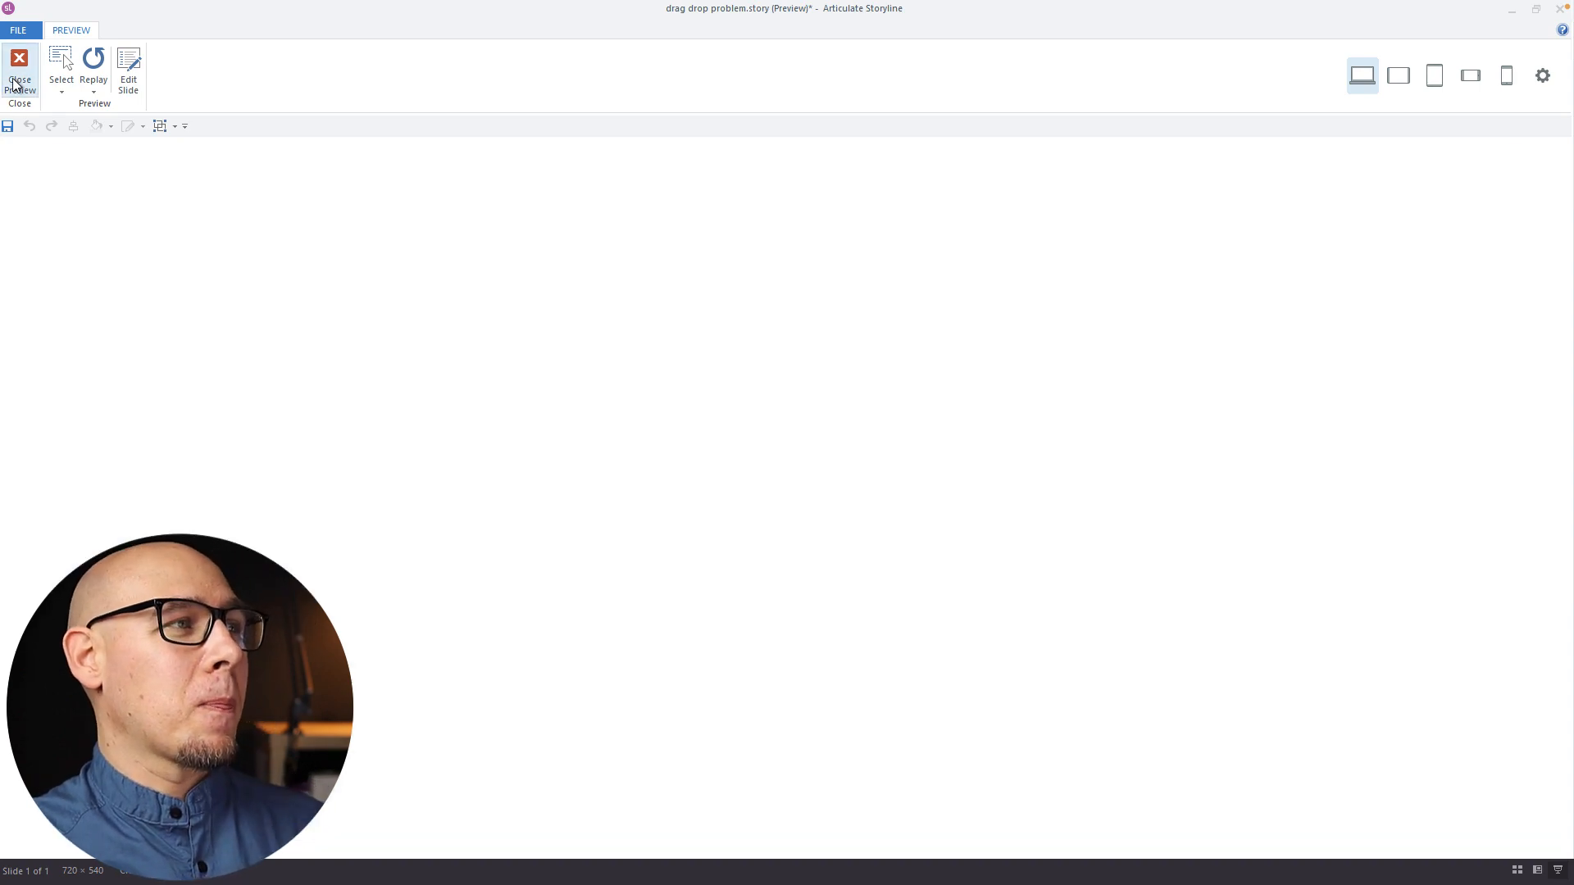
Step: Shrink the dummy rectangle to a tiny square and place it on the slide between the dog and the cat
click(1142, 369)
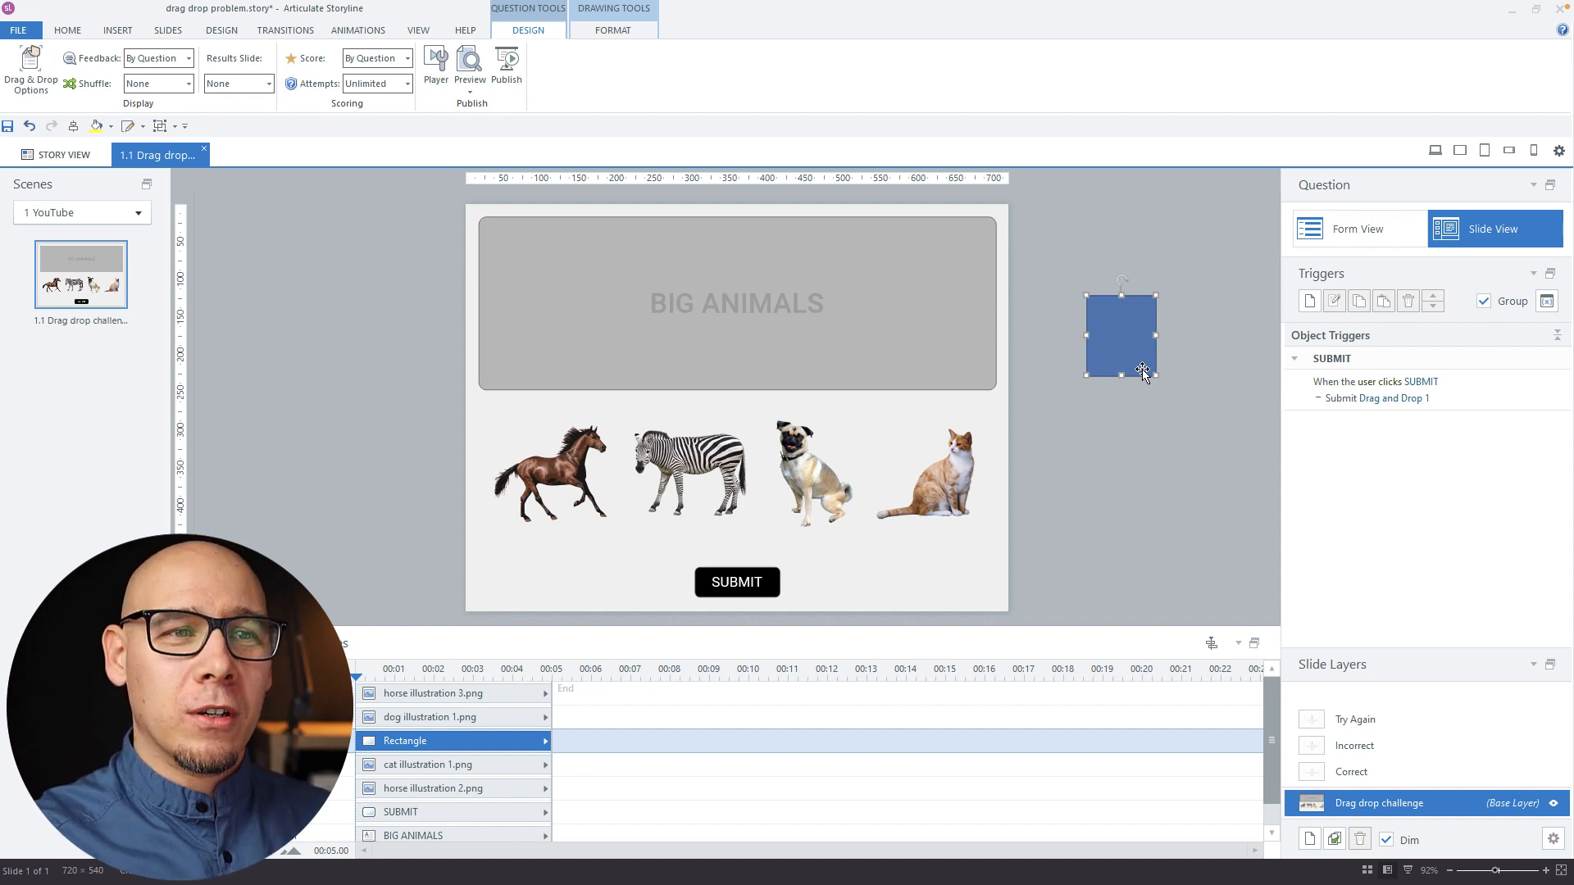
drag(1142, 369, 1123, 390)
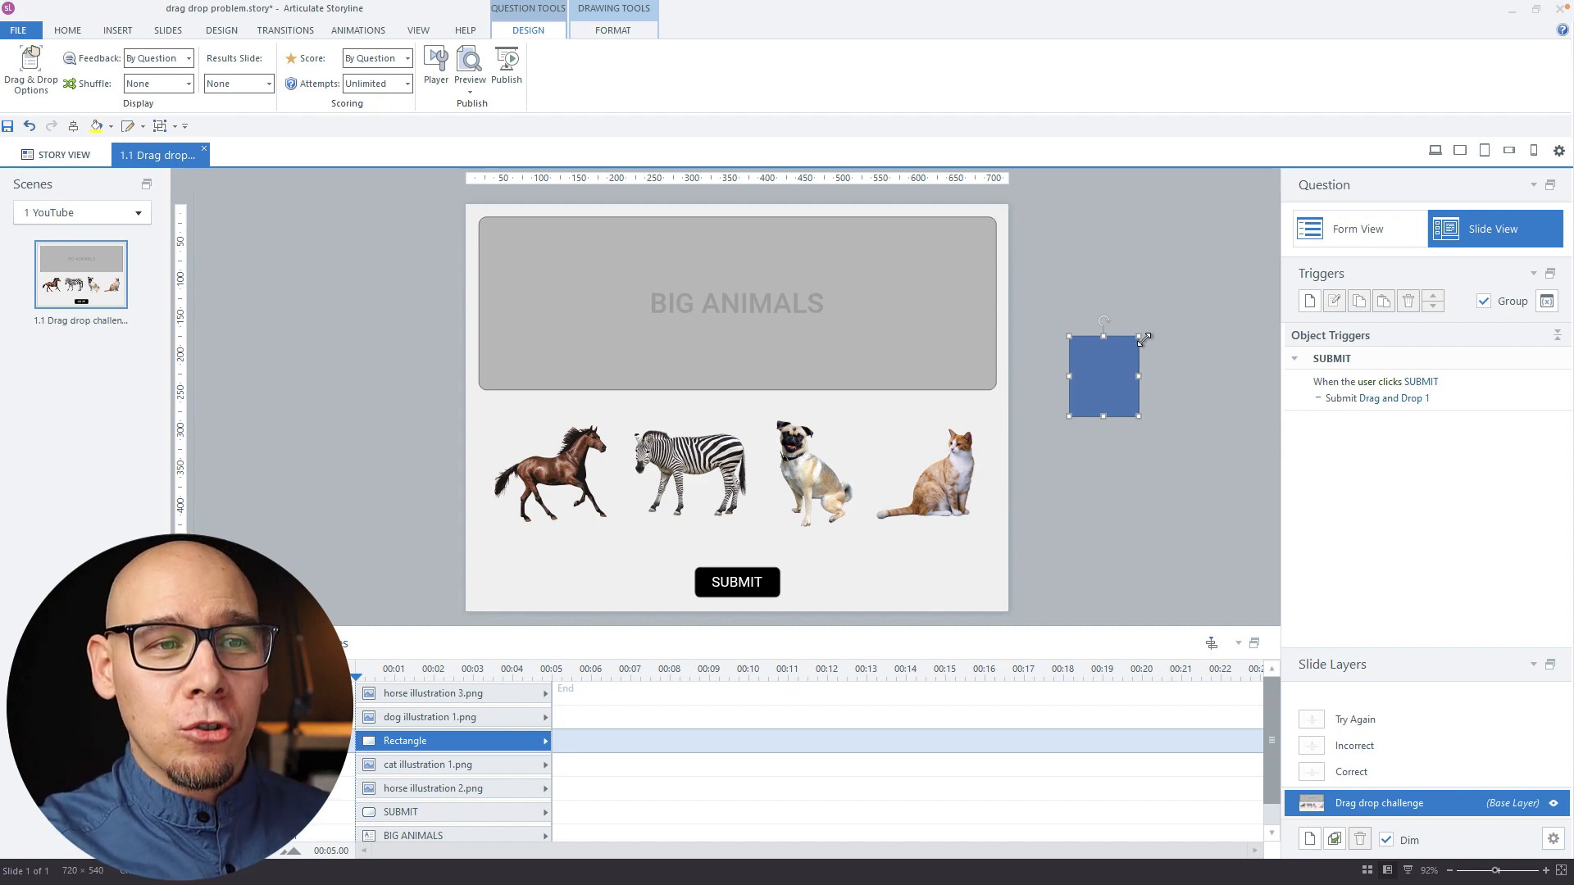
drag(1138, 336, 900, 449)
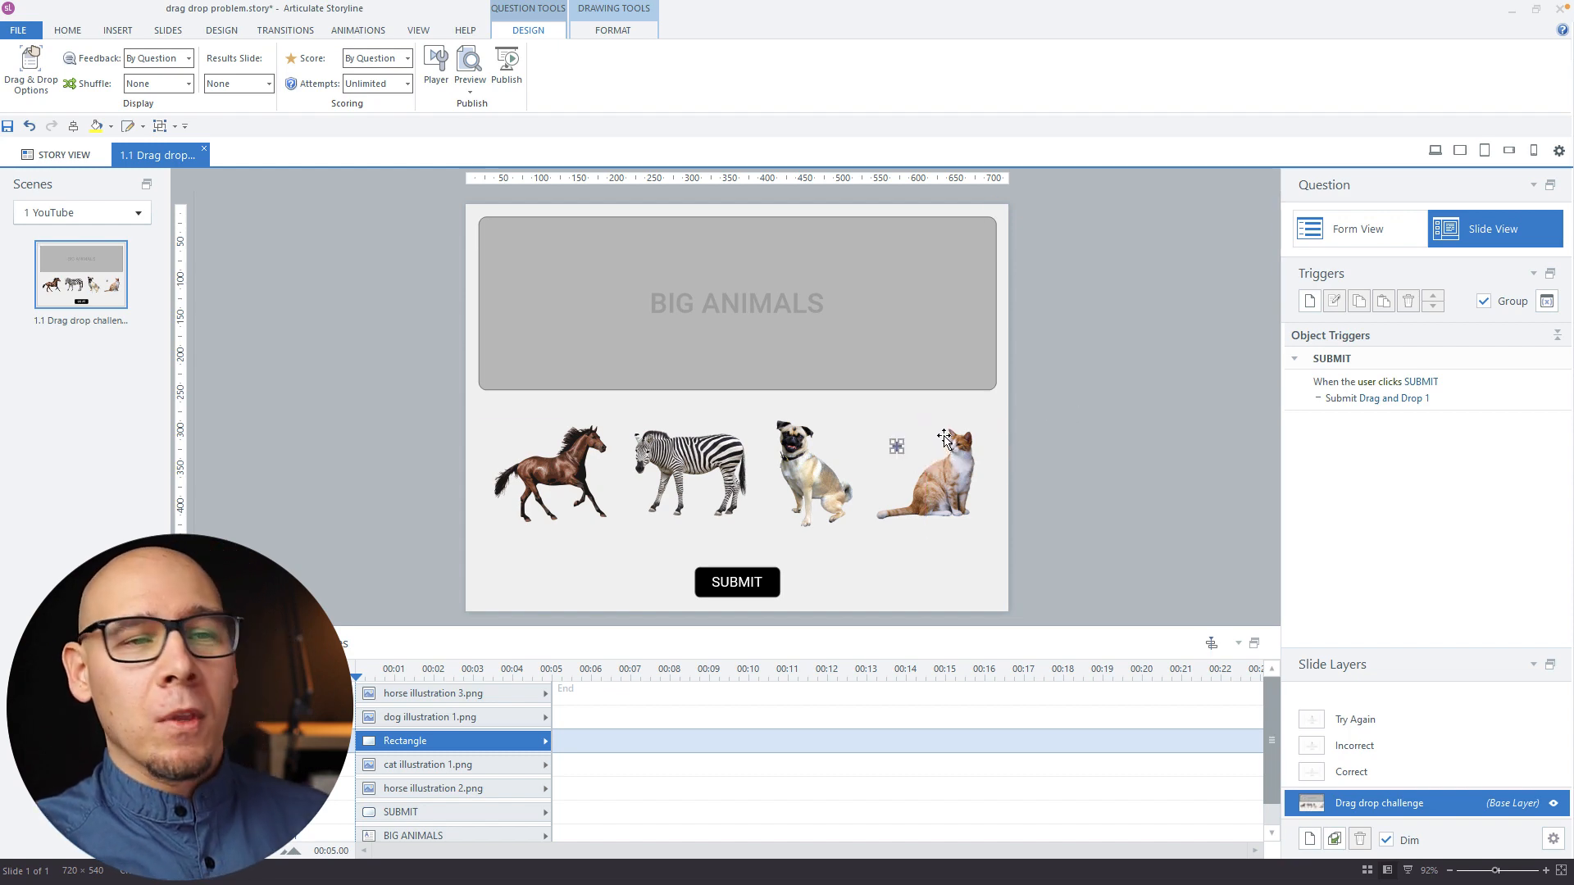
Step: Check the dummy rectangle's initial state options and move the tiny rectangle off the slide, beyond its right edge
click(277, 645)
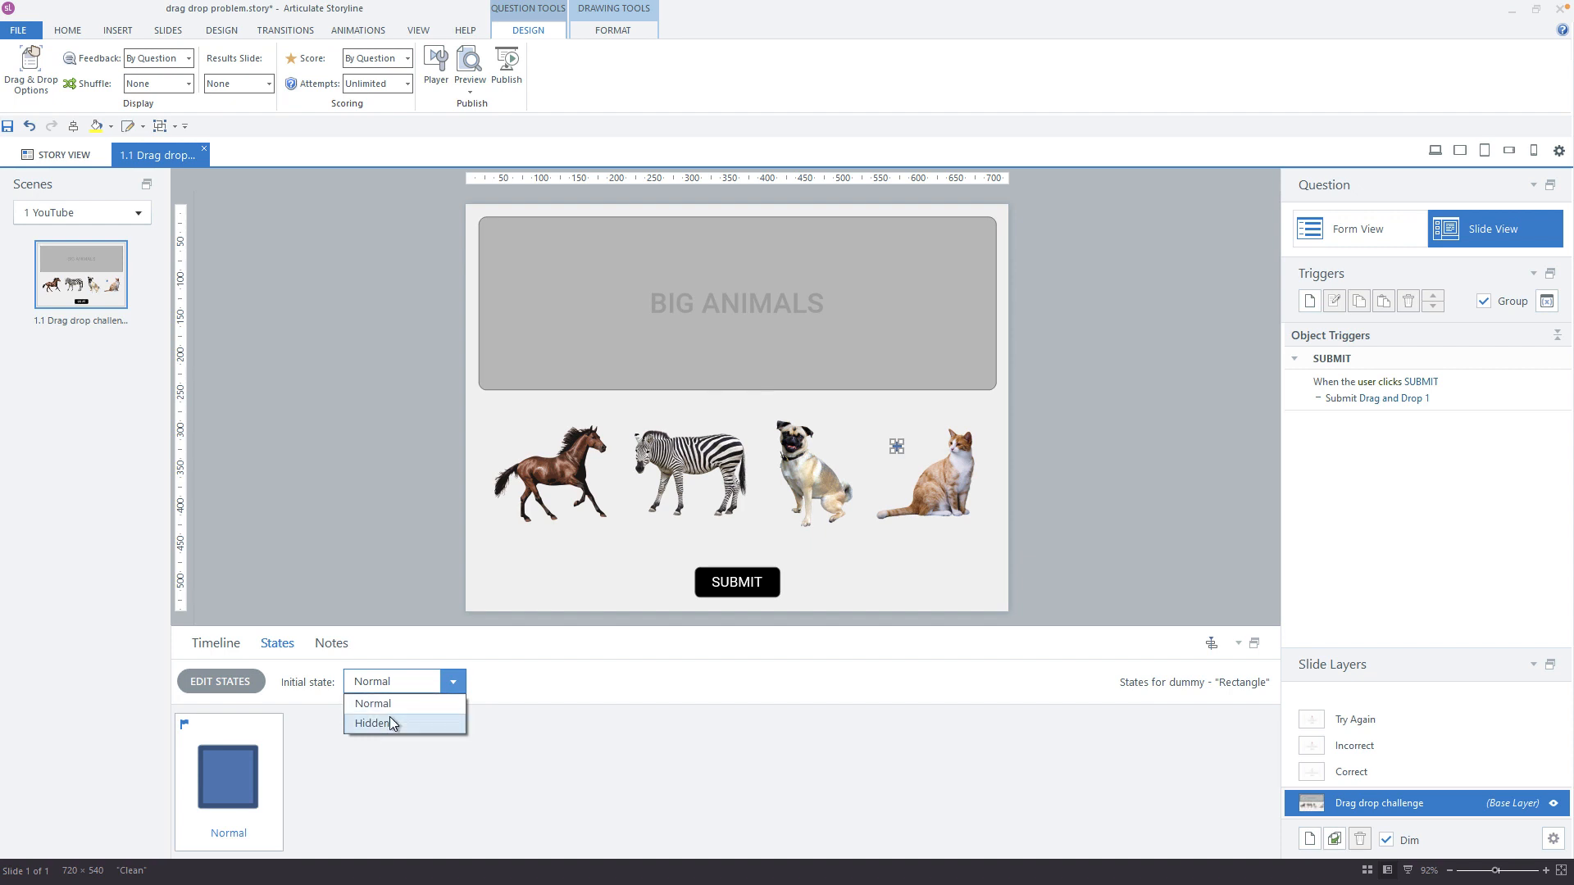
click(245, 632)
click(241, 611)
click(215, 645)
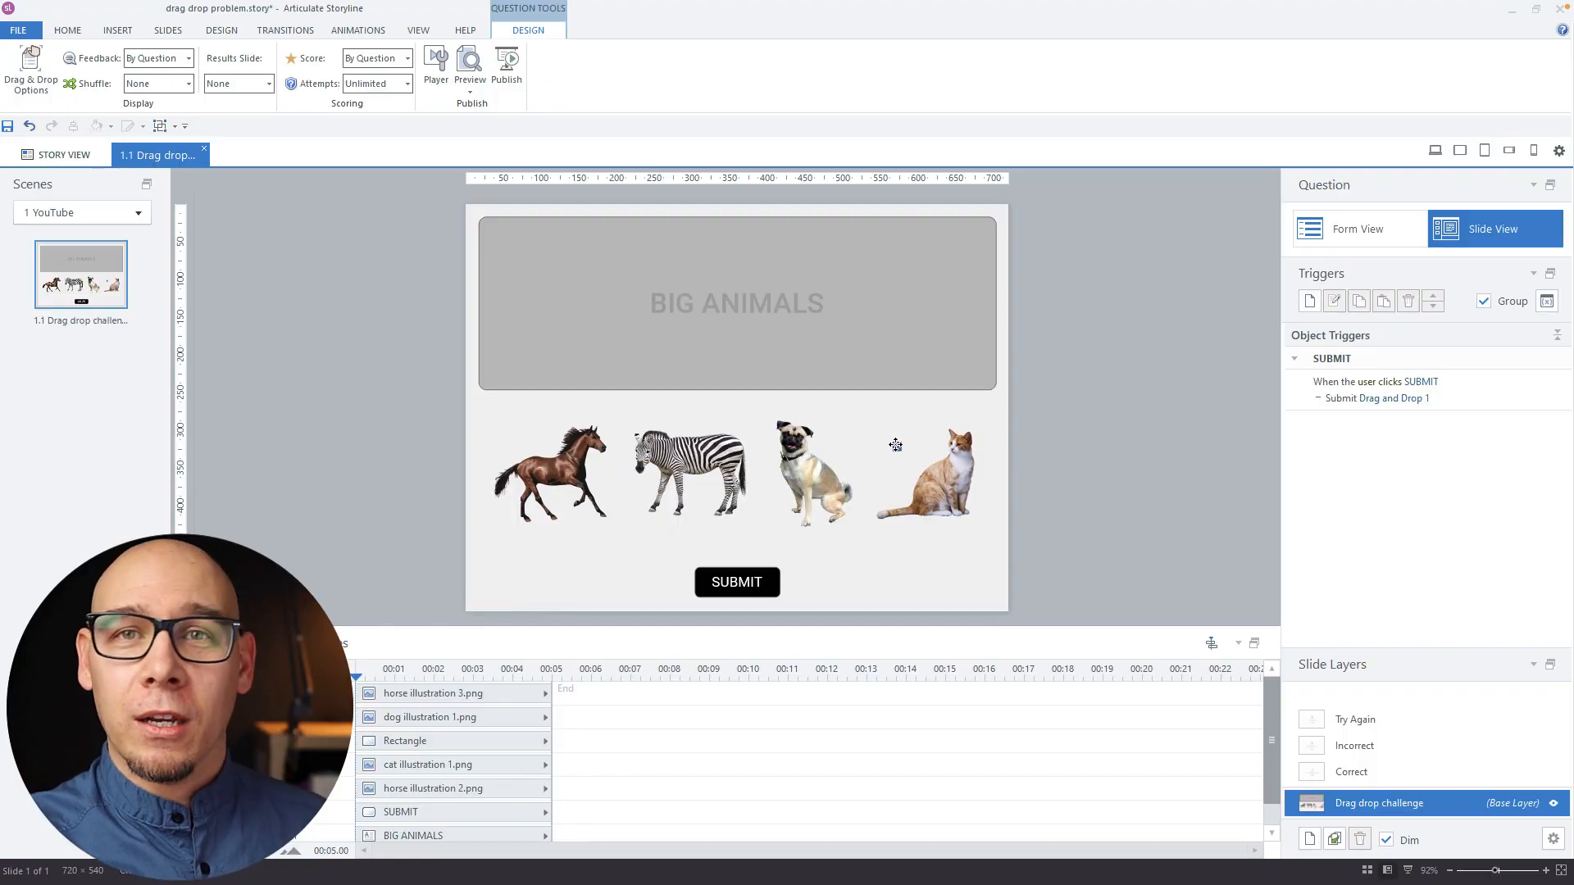
mouse_move(895, 444)
mouse_down()
mouse_move(1058, 414)
mouse_move(1059, 400)
mouse_up()
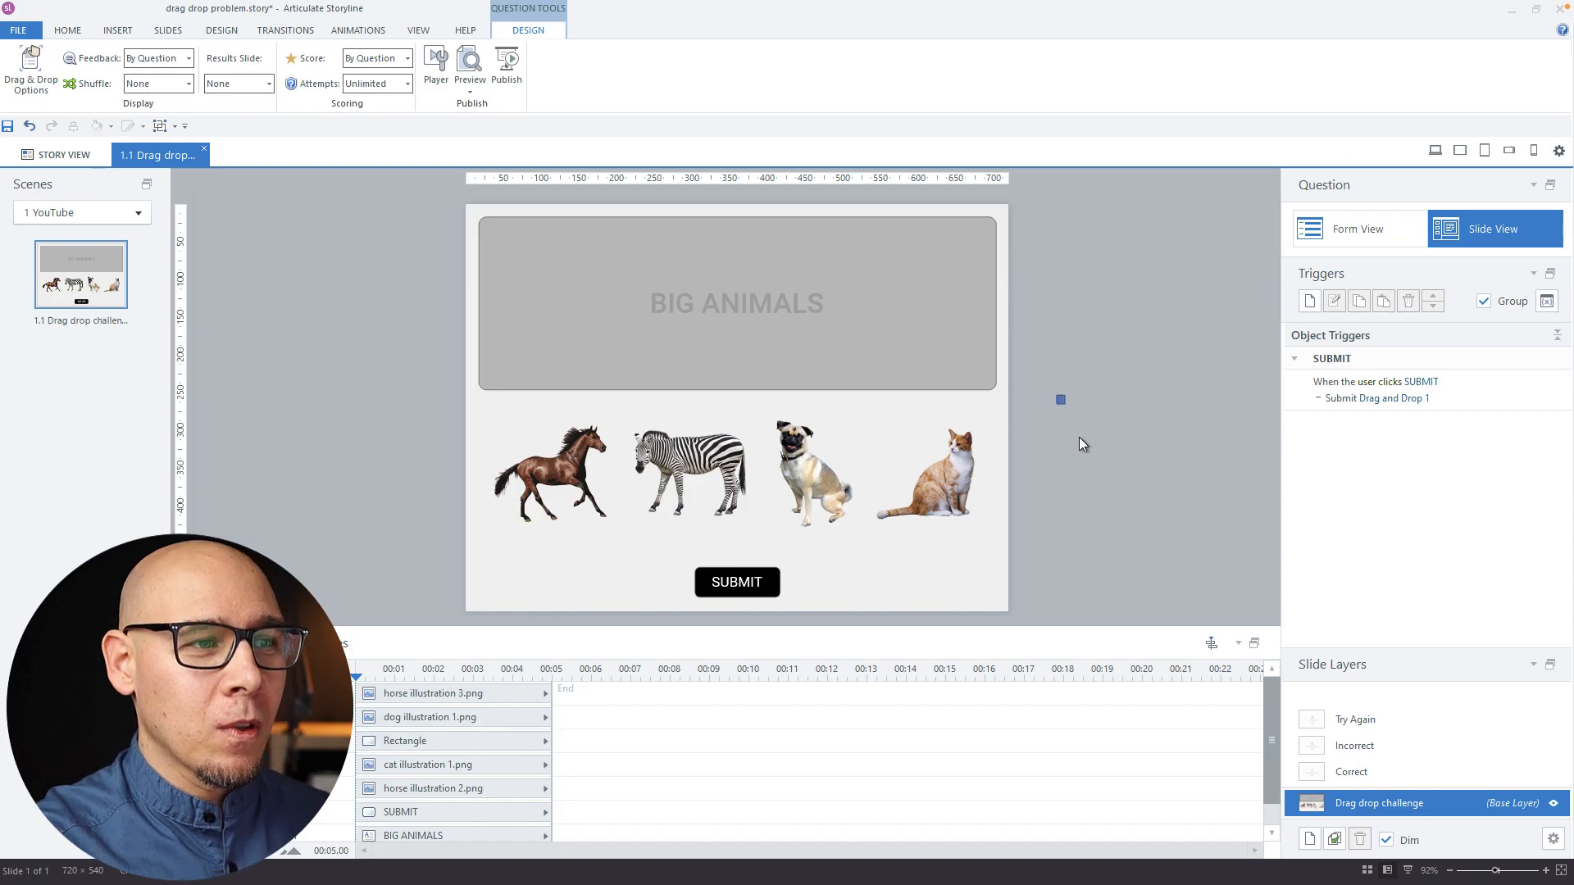